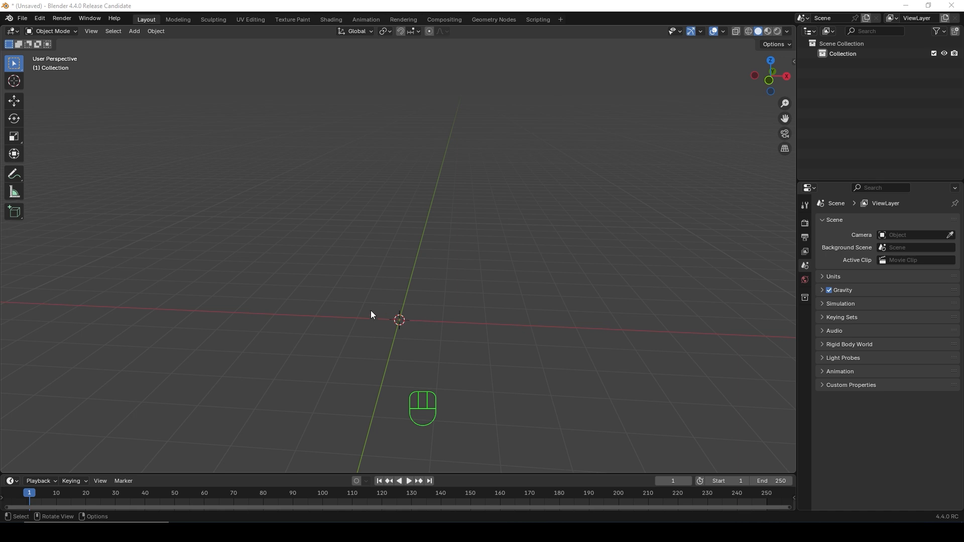
mouse_move(366, 305)
middle_down()
mouse_move(378, 317)
mouse_move(366, 311)
middle_up()
middle_drag(478, 313, 491, 315)
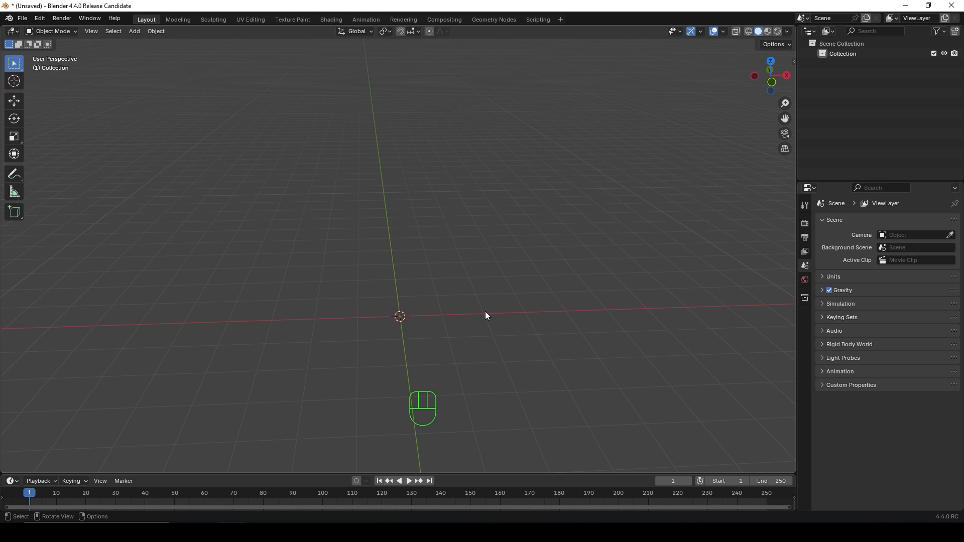
middle_drag(450, 302, 431, 298)
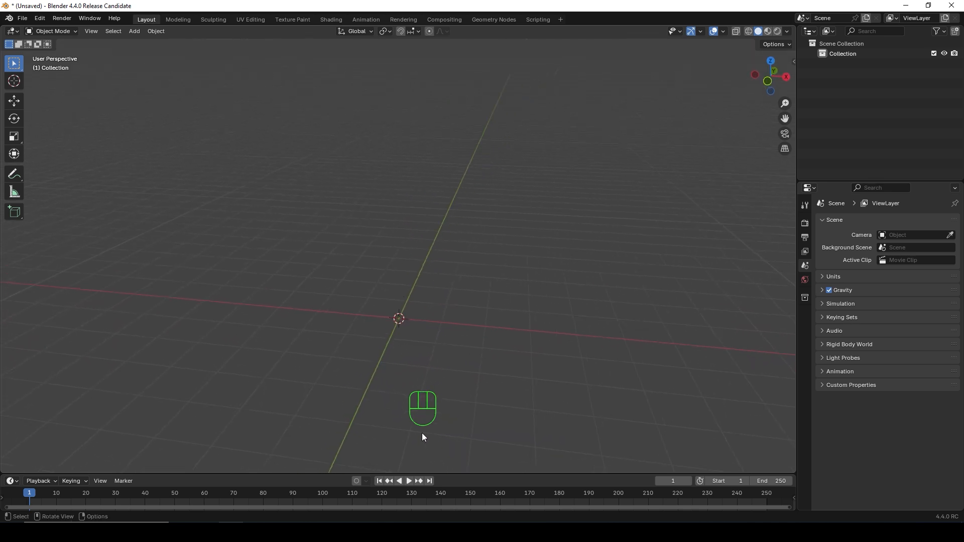
middle_drag(431, 399, 433, 396)
mouse_move(386, 320)
middle_down()
mouse_move(364, 318)
mouse_move(393, 327)
mouse_move(388, 294)
mouse_move(392, 314)
mouse_move(370, 312)
mouse_move(380, 316)
mouse_move(387, 296)
mouse_move(298, 294)
mouse_move(376, 305)
middle_up()
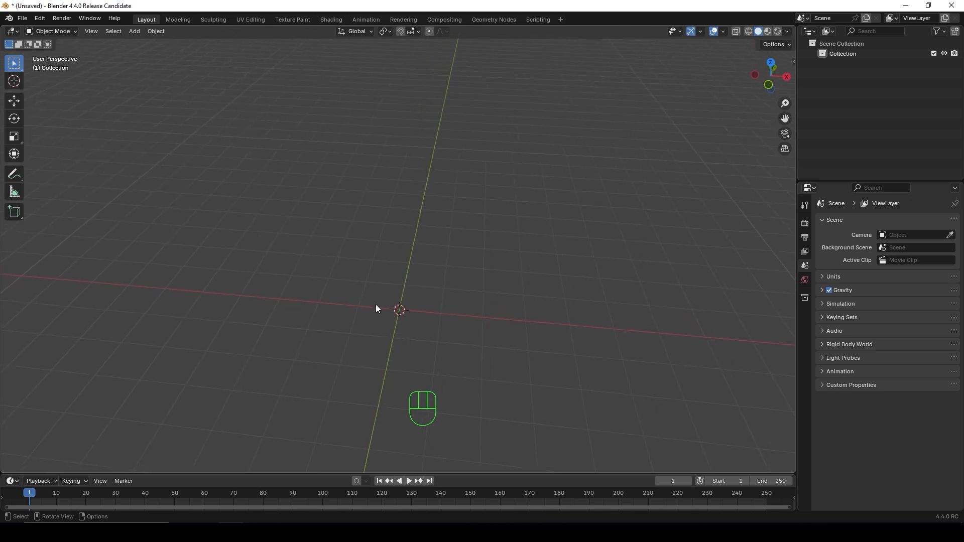
mouse_move(387, 306)
middle_down()
mouse_move(351, 294)
mouse_move(372, 302)
middle_up()
Add a 2 m plane mesh at the world origin.
key(shift+a)
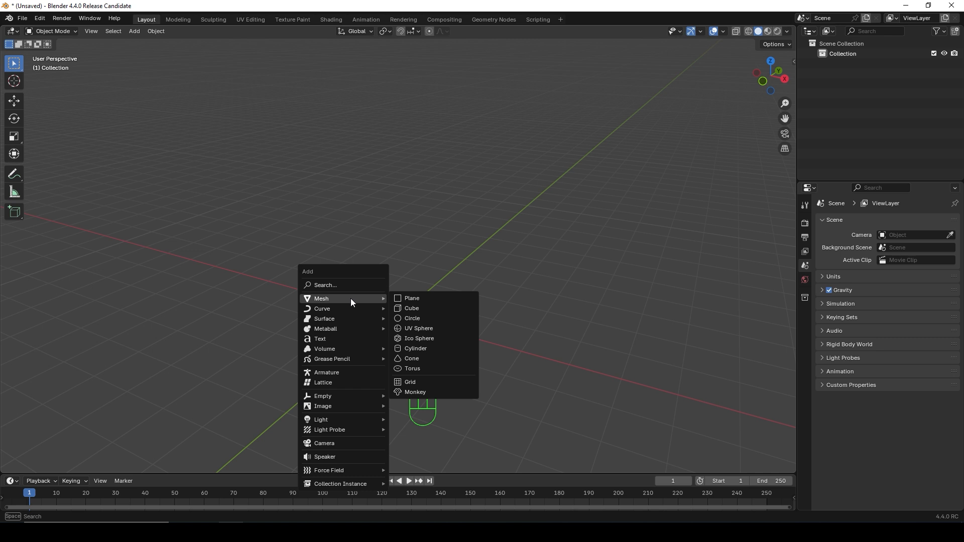
click(397, 298)
middle_drag(360, 291, 396, 341)
scroll(396, 344, up, 2)
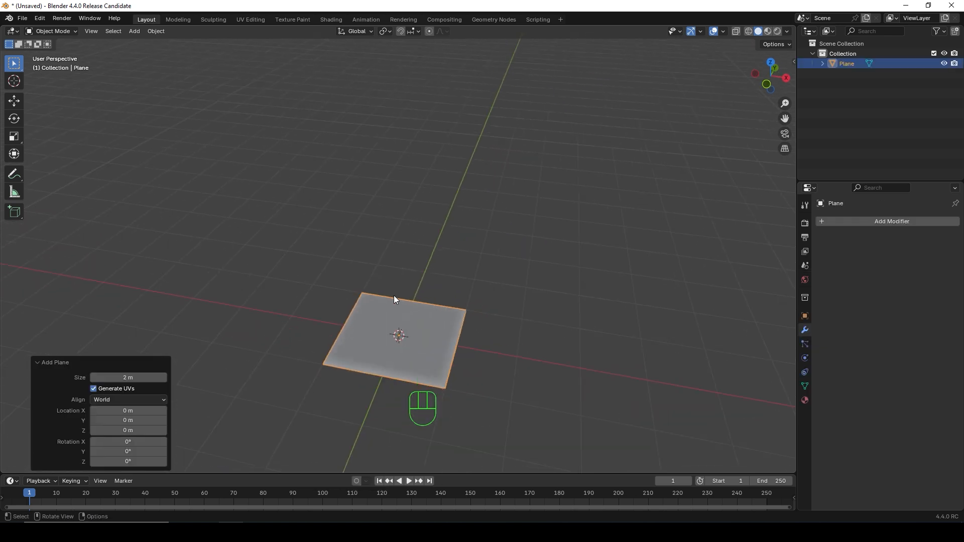
mouse_move(394, 296)
middle_down()
mouse_move(399, 318)
mouse_move(378, 308)
mouse_move(397, 310)
middle_up()
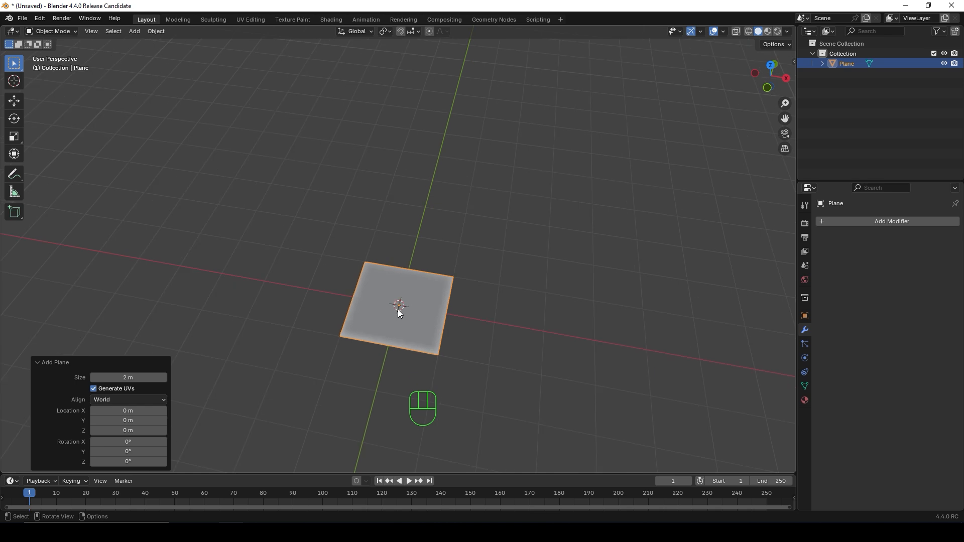
From the top view, stretch the plane along the X axis by a factor of about 2.
key(KP_1)
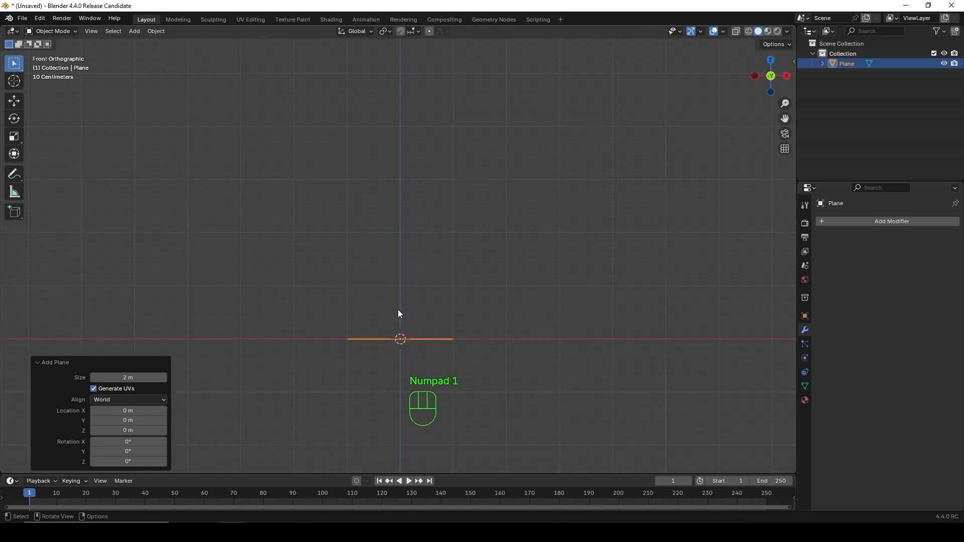
key(KP_7)
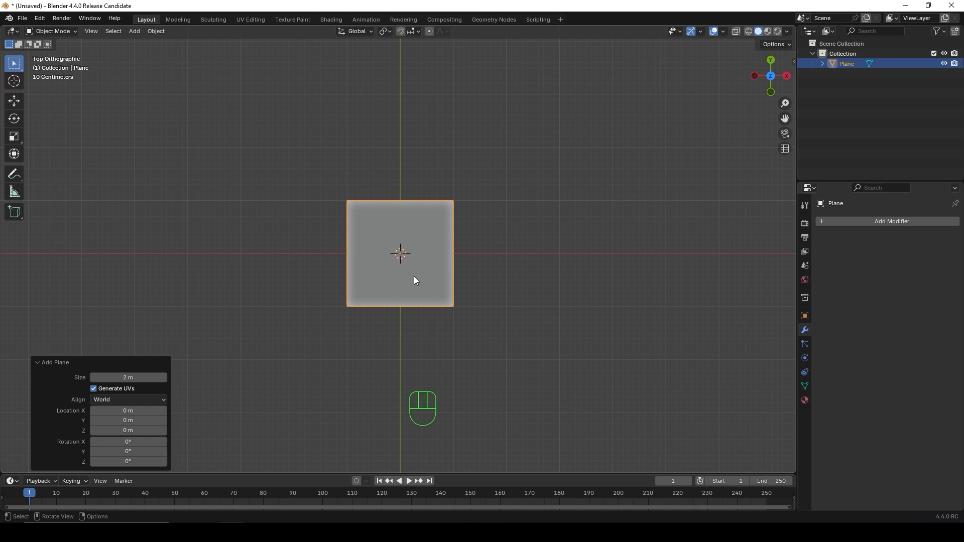
key(grave)
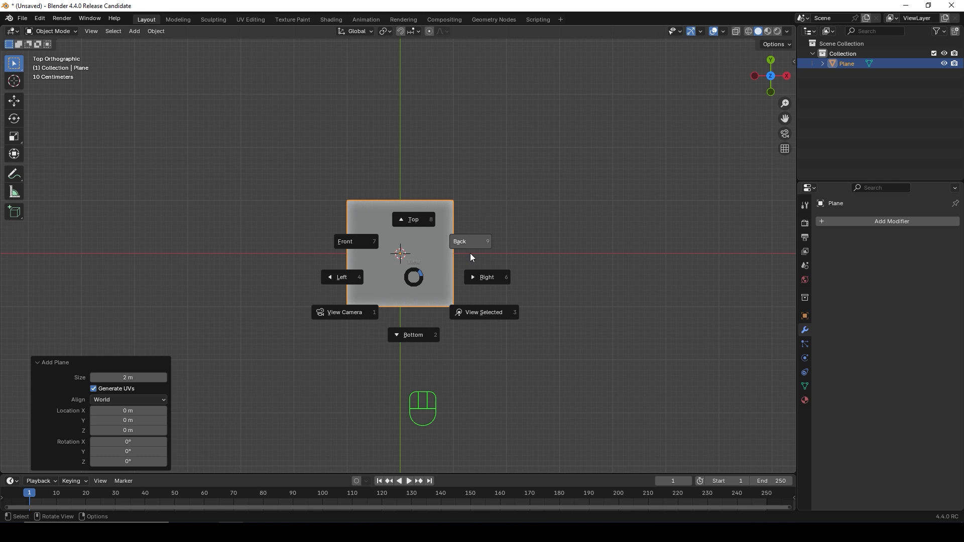
click(412, 226)
scroll(397, 275, up, 2)
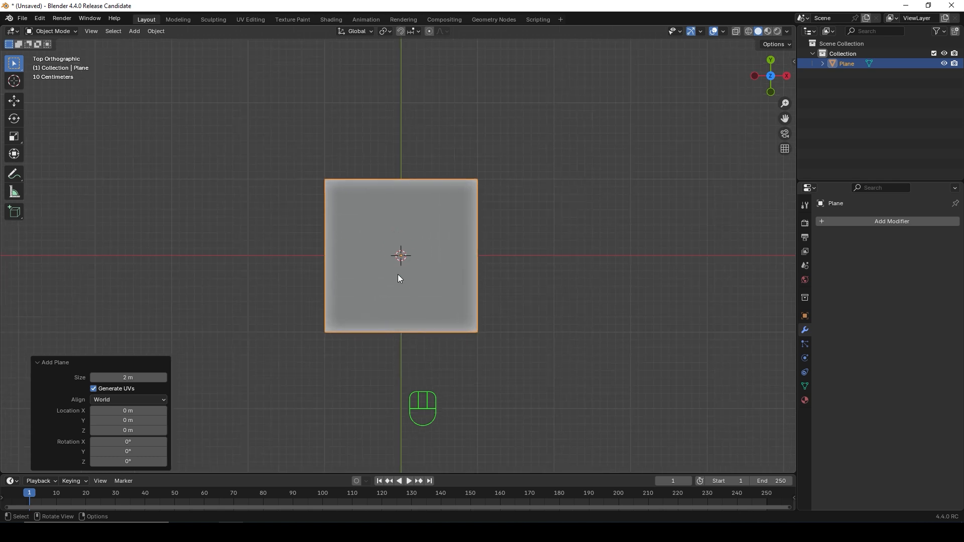
scroll(389, 254, down, 2)
click(384, 230)
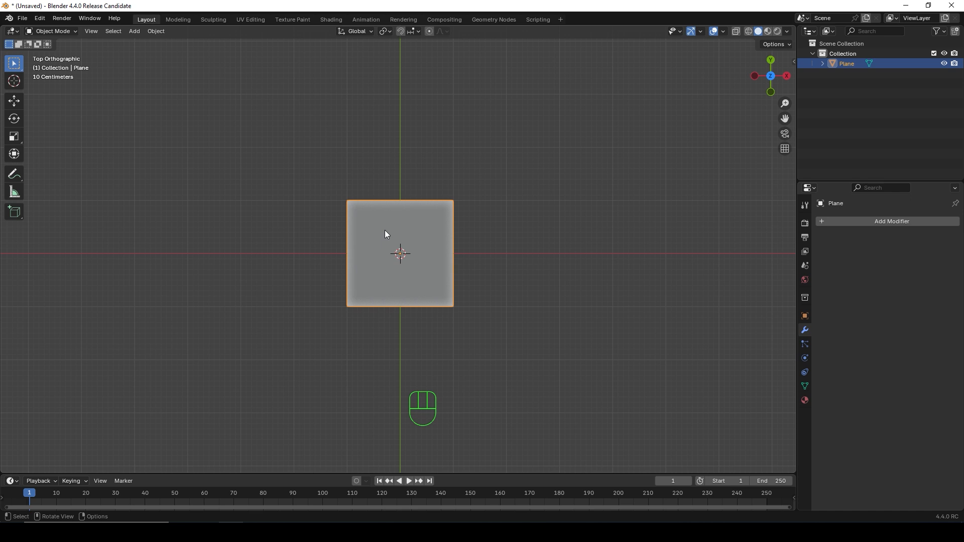
key(s)
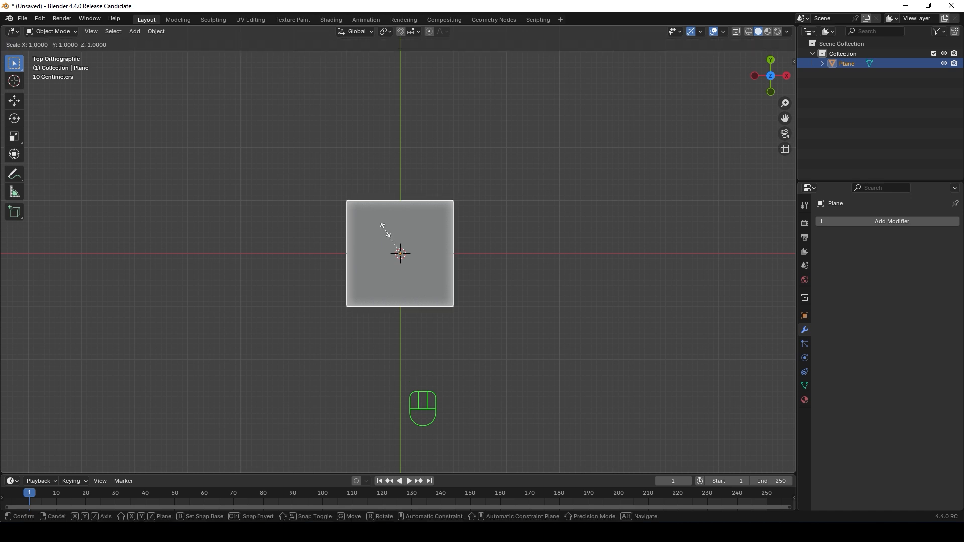
key(x)
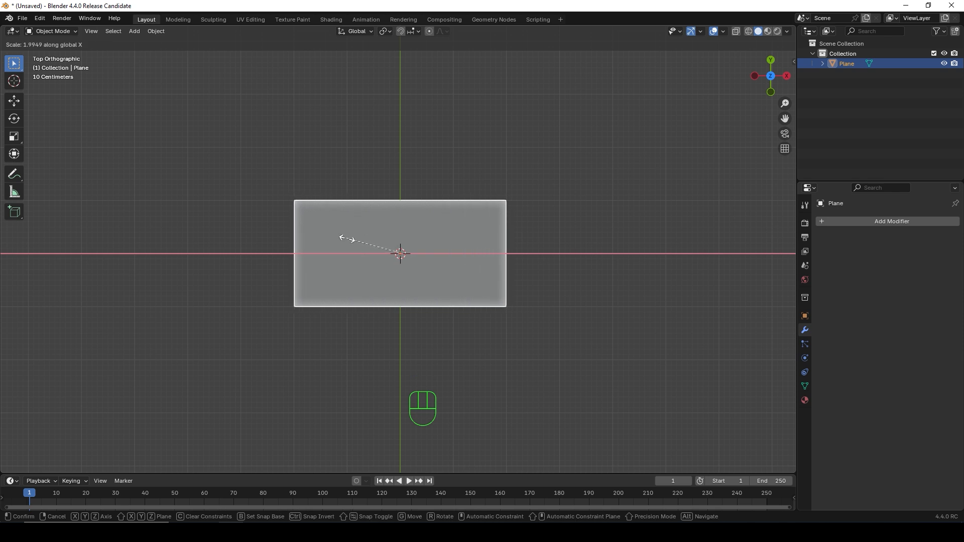
click(347, 242)
click(352, 242)
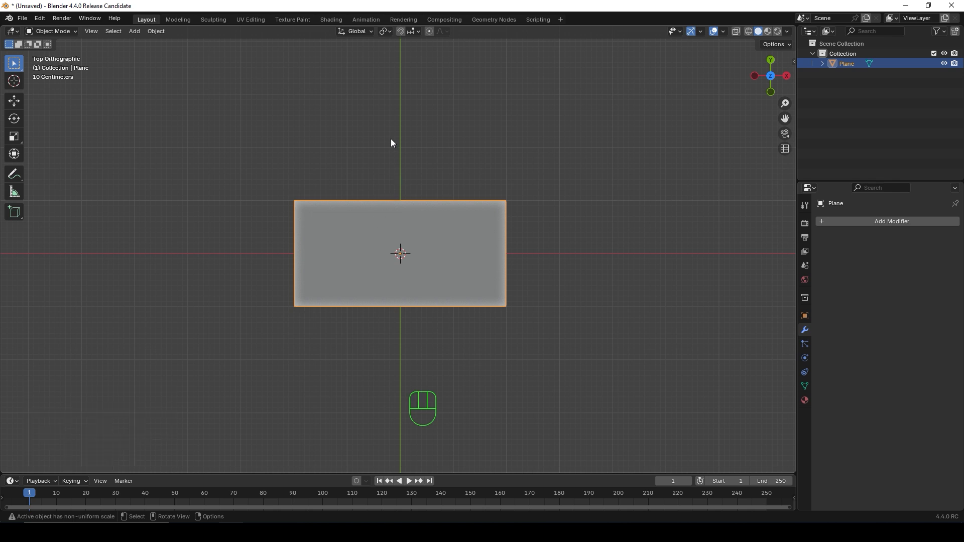
Narrow the plane along the Y axis by a factor of about 0.76.
key(s)
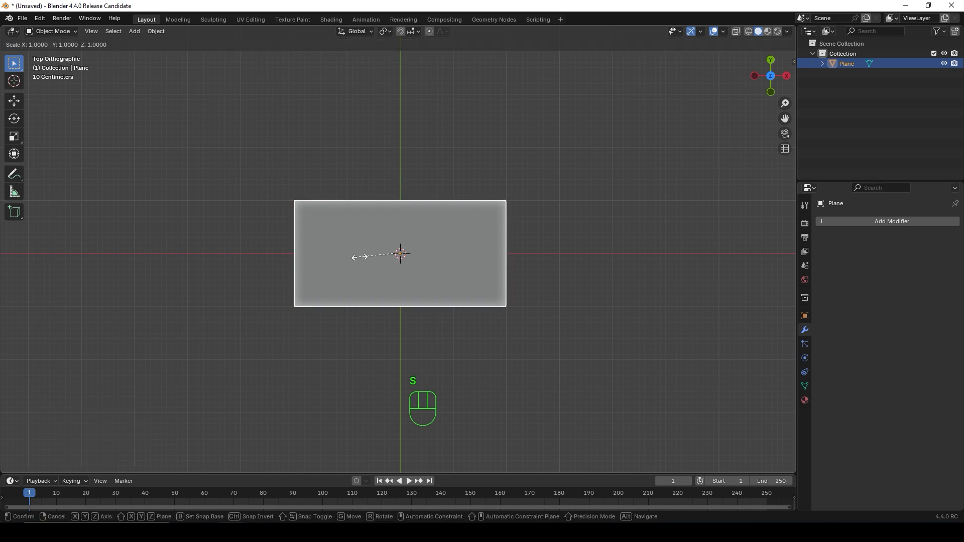
key(y)
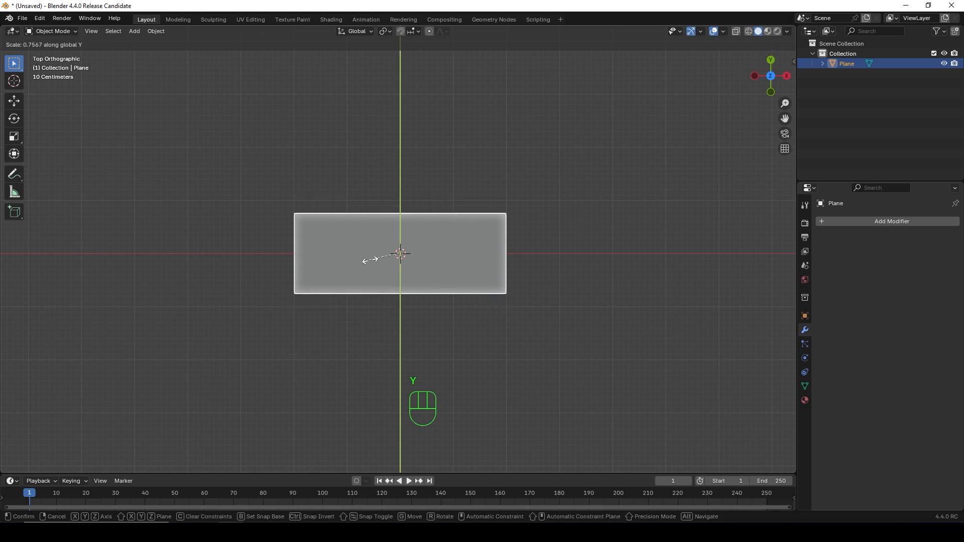
click(371, 260)
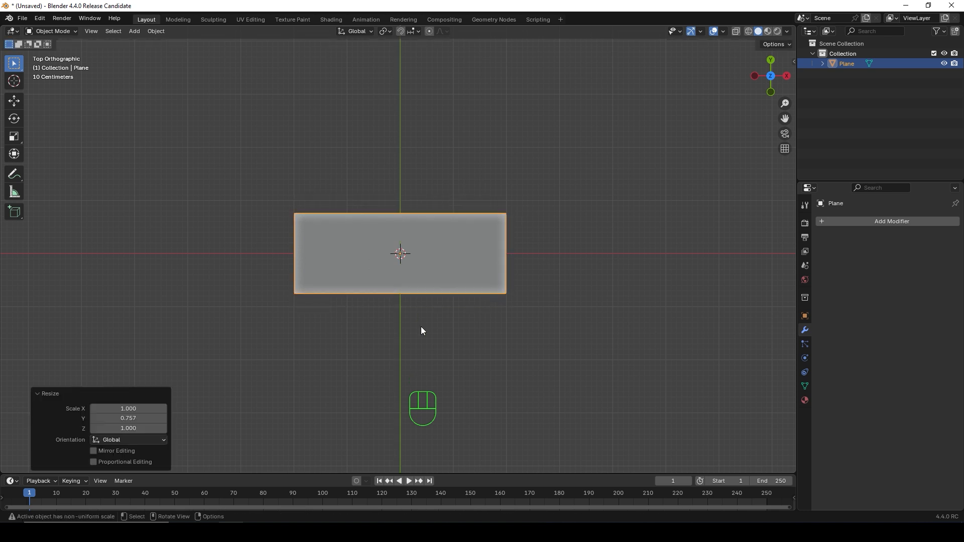
In Edit Mode, extrude the plane's face upward about 0.1 m to form a thin slab.
middle_drag(421, 330, 454, 349)
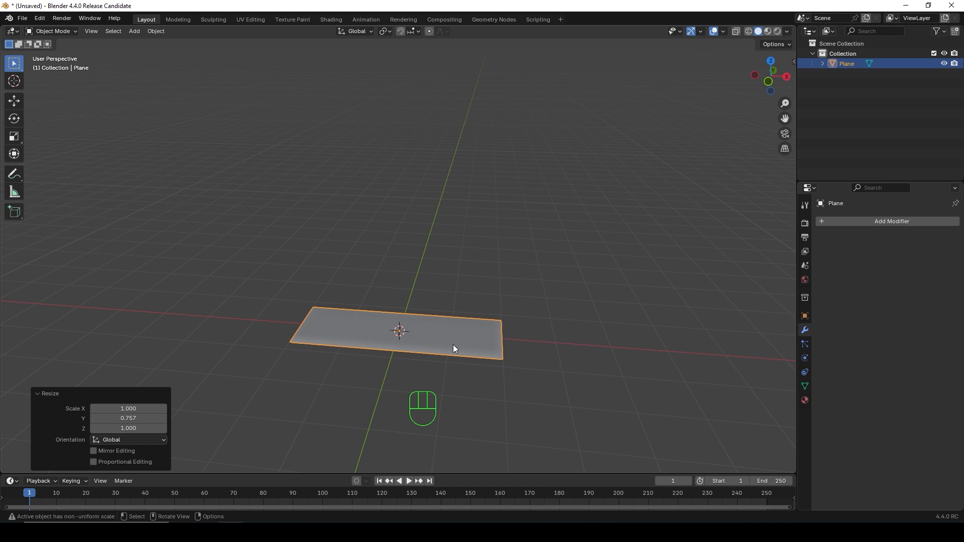
key(Tab)
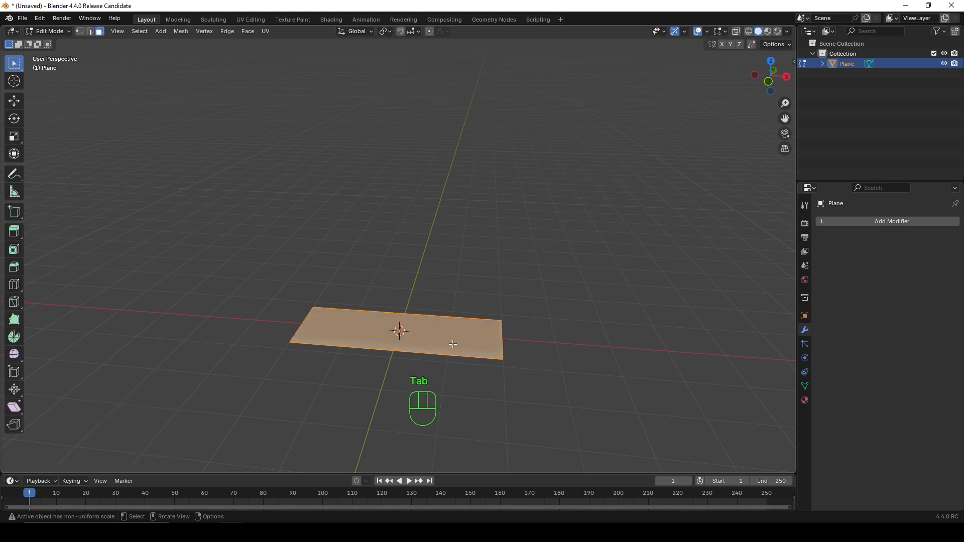
scroll(450, 351, up, 2)
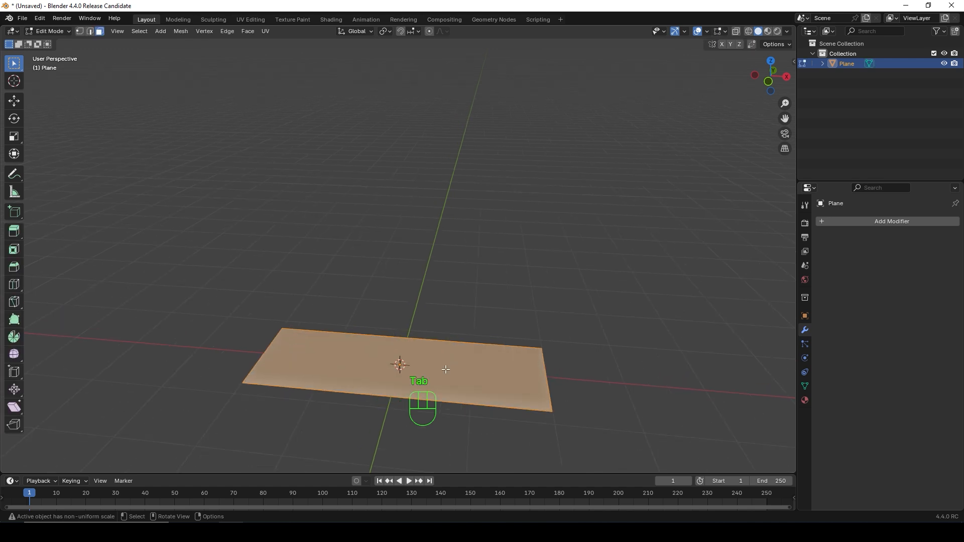
middle_drag(448, 382, 422, 376)
key(e)
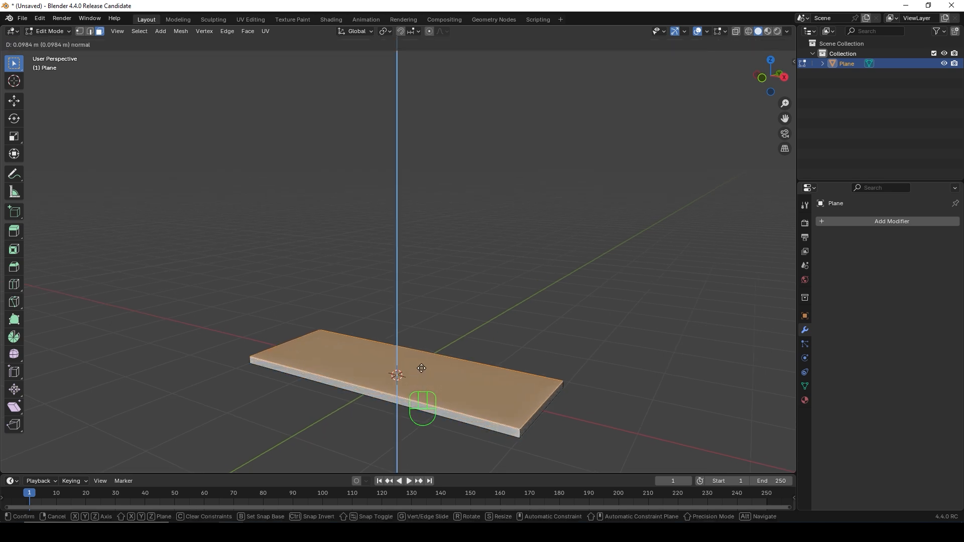
click(421, 368)
middle_drag(421, 368, 467, 370)
Move the slab's entire mesh up about 1.41 m along the Z axis and return to Object Mode.
key(a)
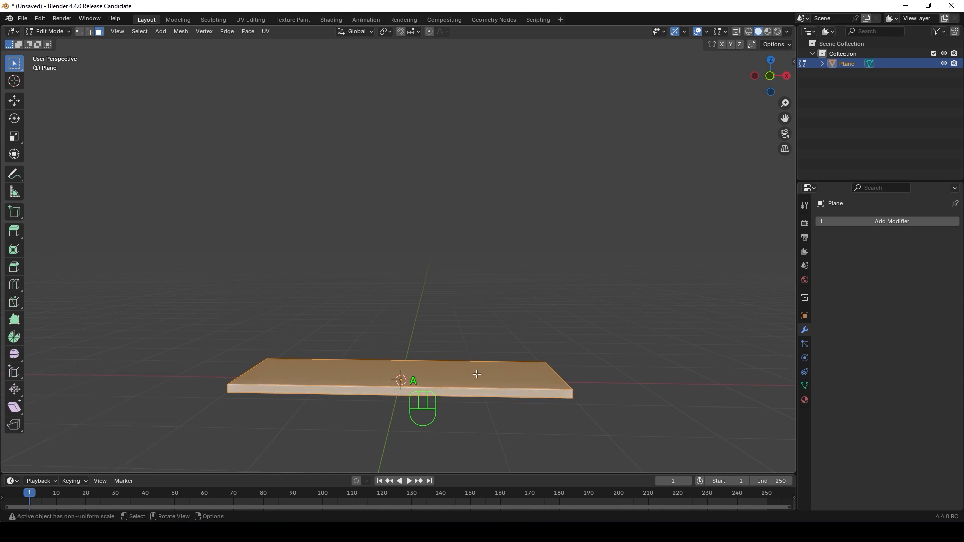
key(KP_7)
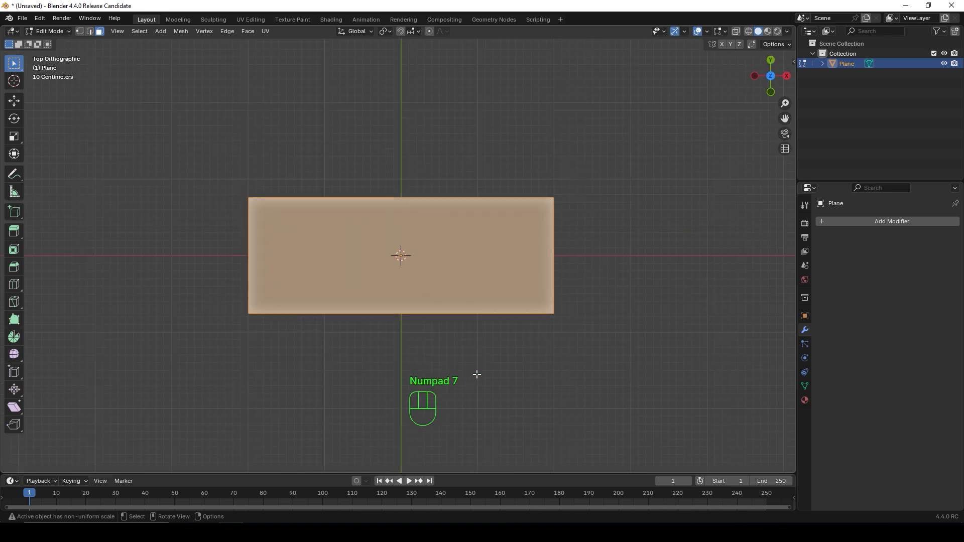
key(KP_1)
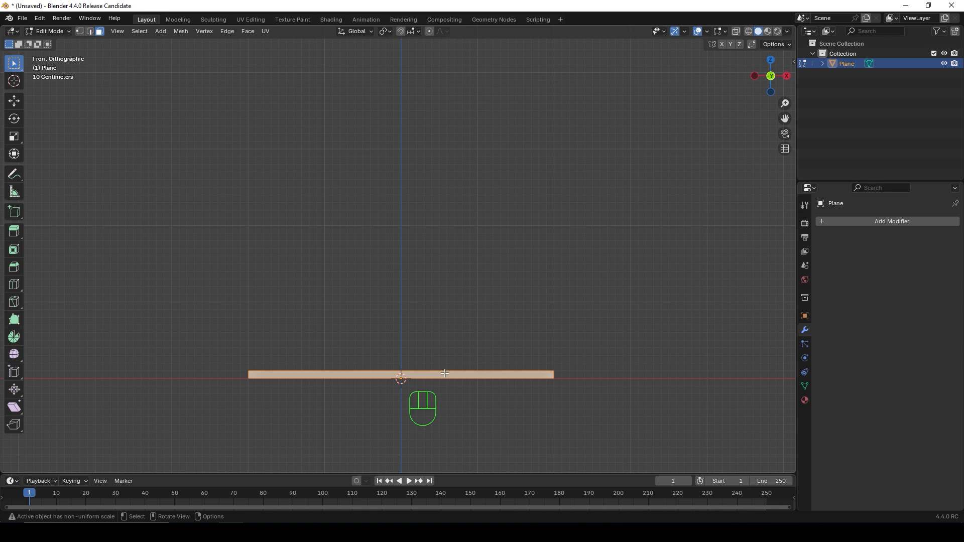
key(g)
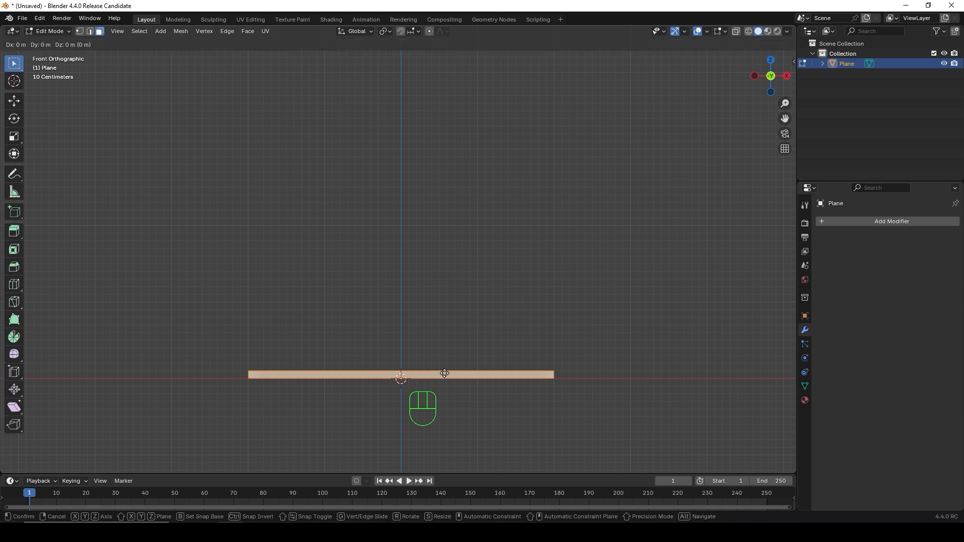
key(z)
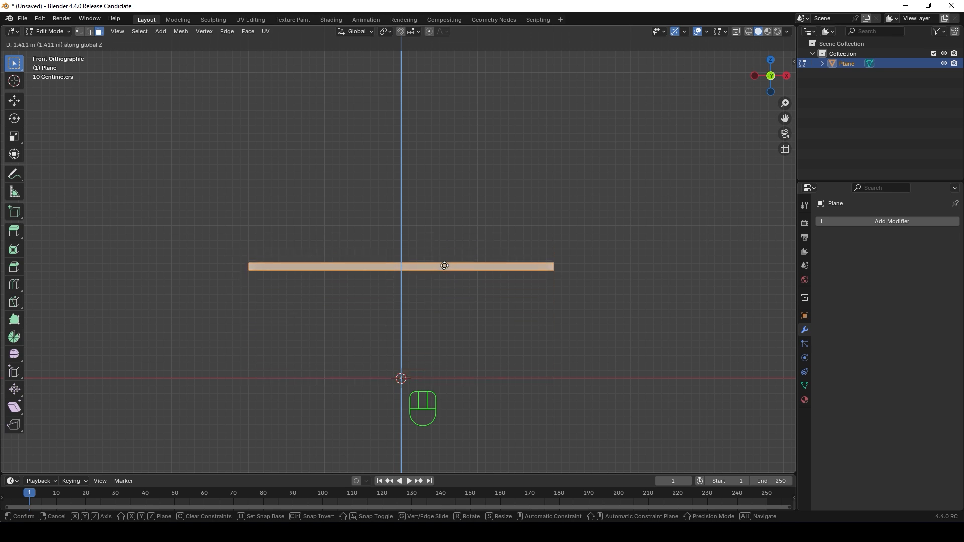
click(445, 267)
middle_drag(452, 324, 462, 350)
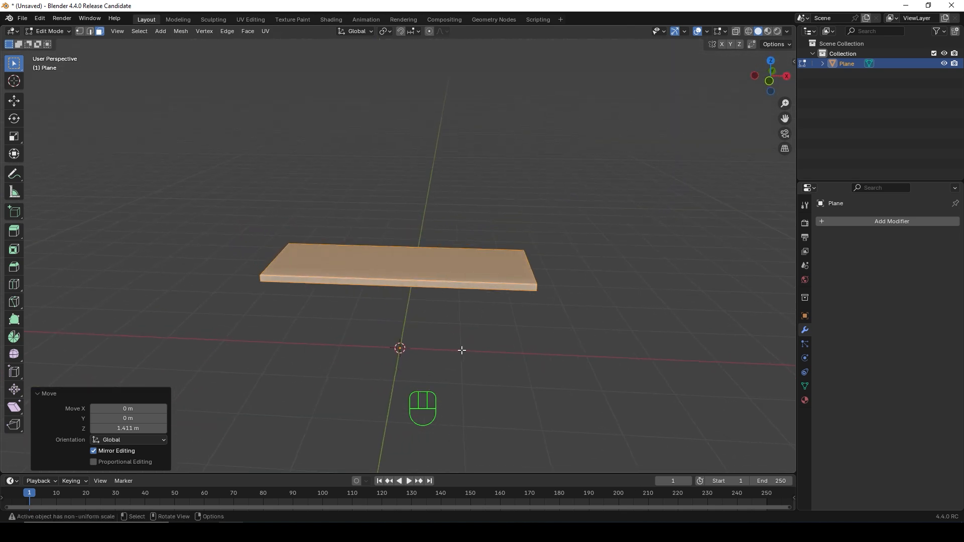
key(Tab)
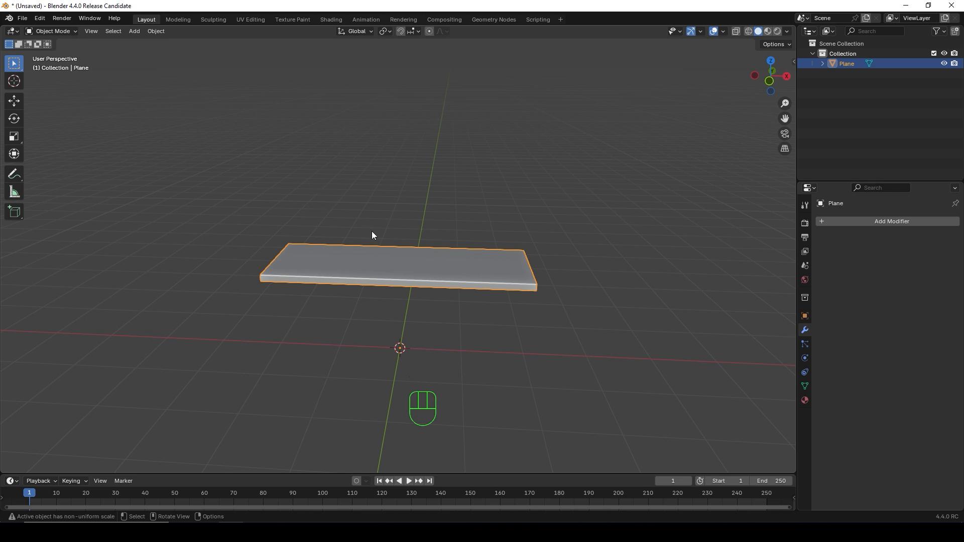
From the top view, add a 32-vertex circle mesh with a 1 m radius at the origin and enable X-ray display.
key(KP_1)
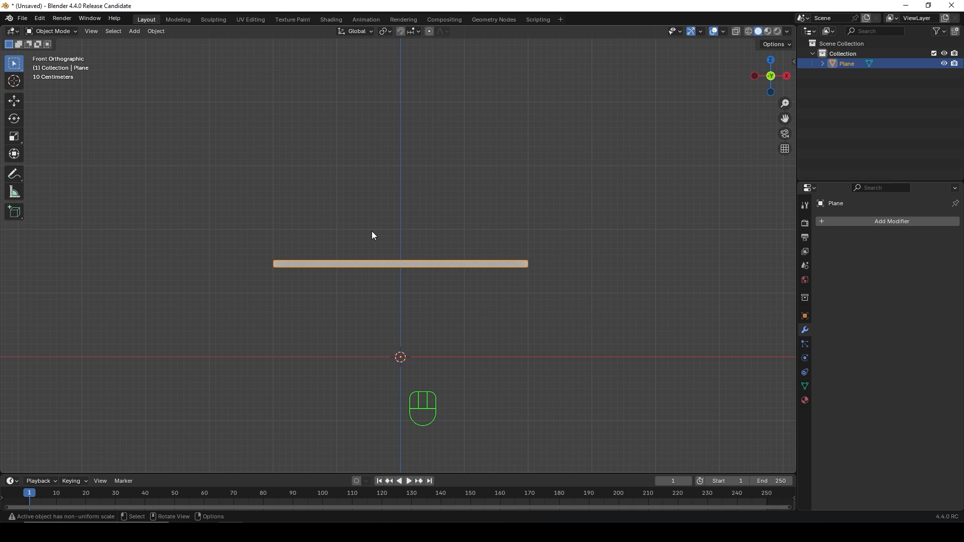
key(KP_7)
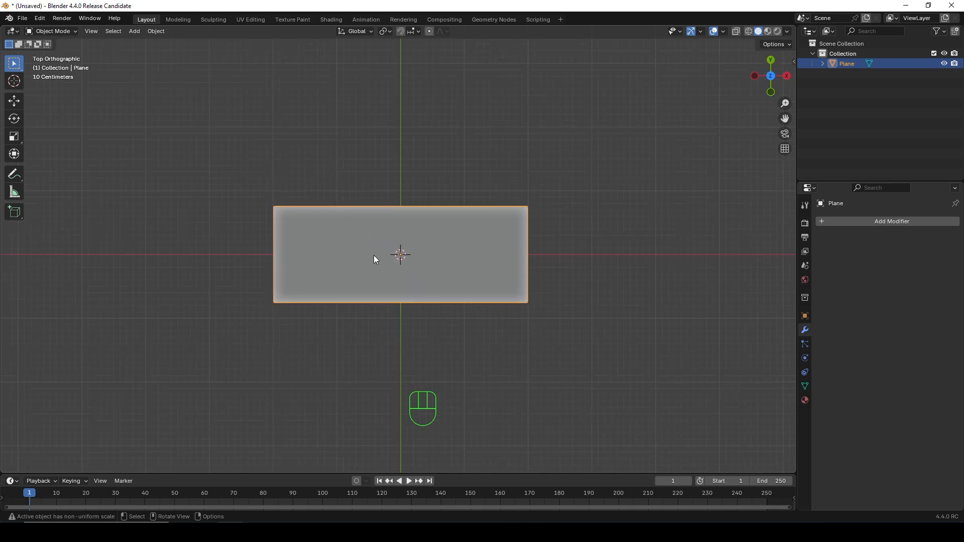
scroll(413, 266, up, 2)
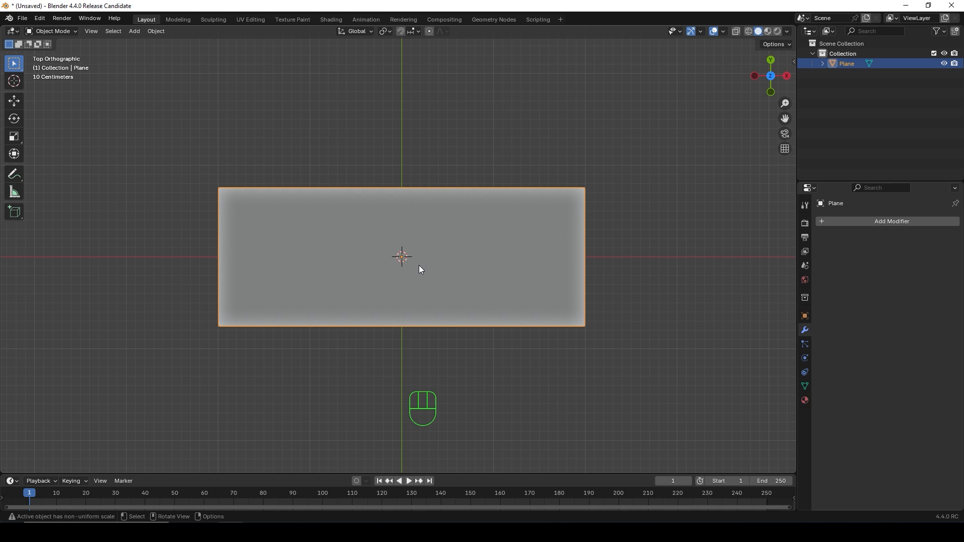
scroll(419, 266, down, 1)
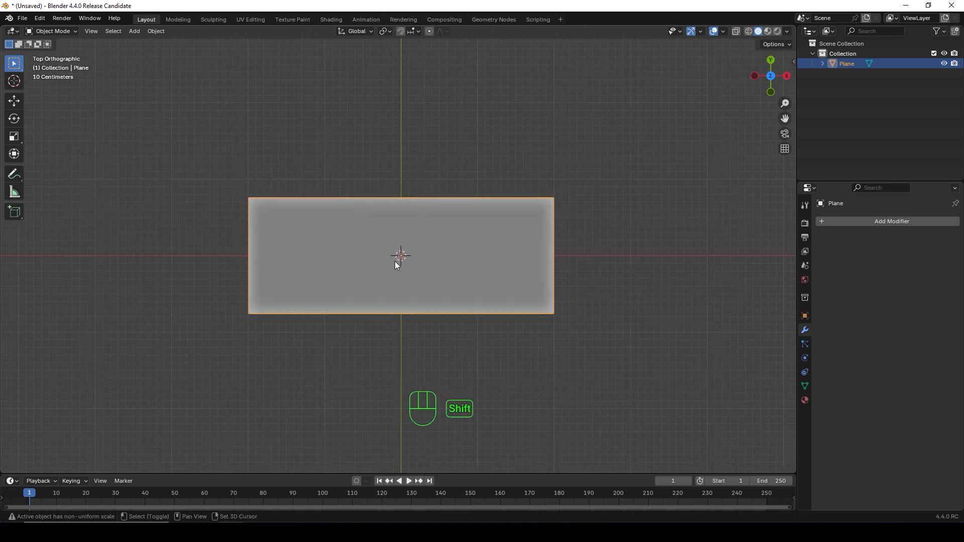
key(shift+a)
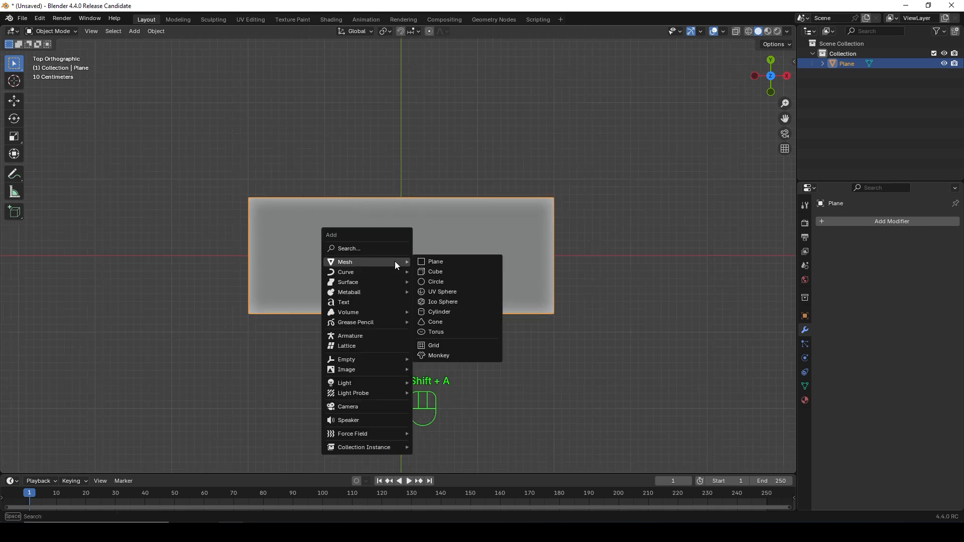
click(434, 282)
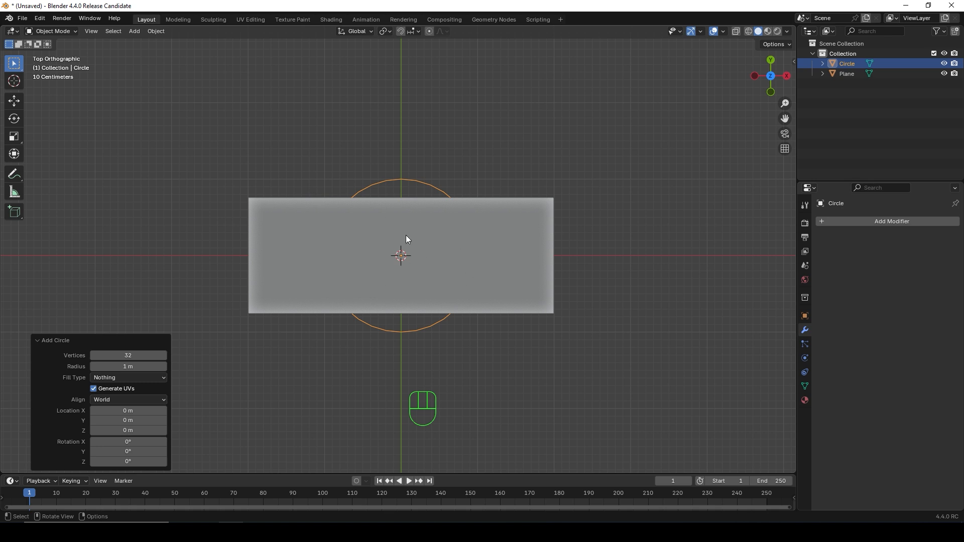
click(735, 31)
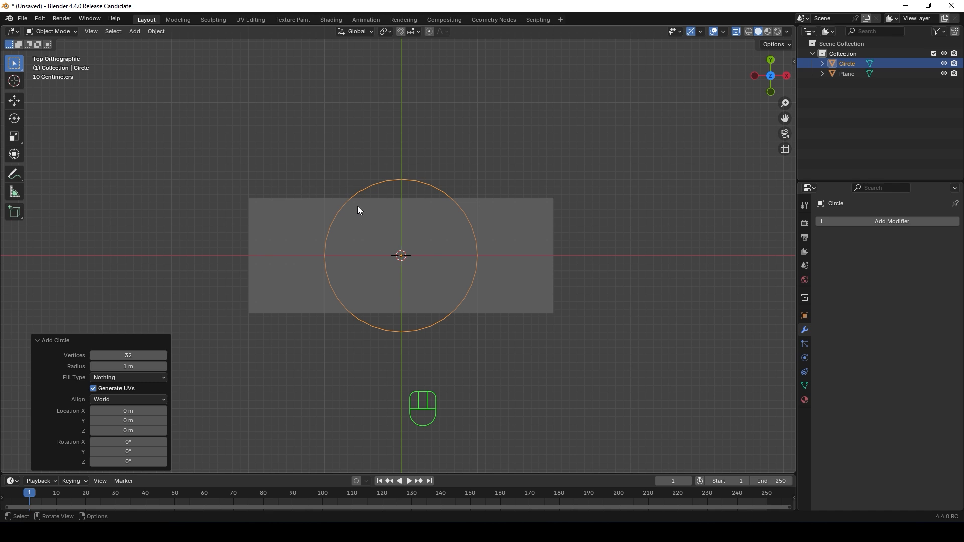
Scale the circle down uniformly by a factor of about 0.068.
key(s)
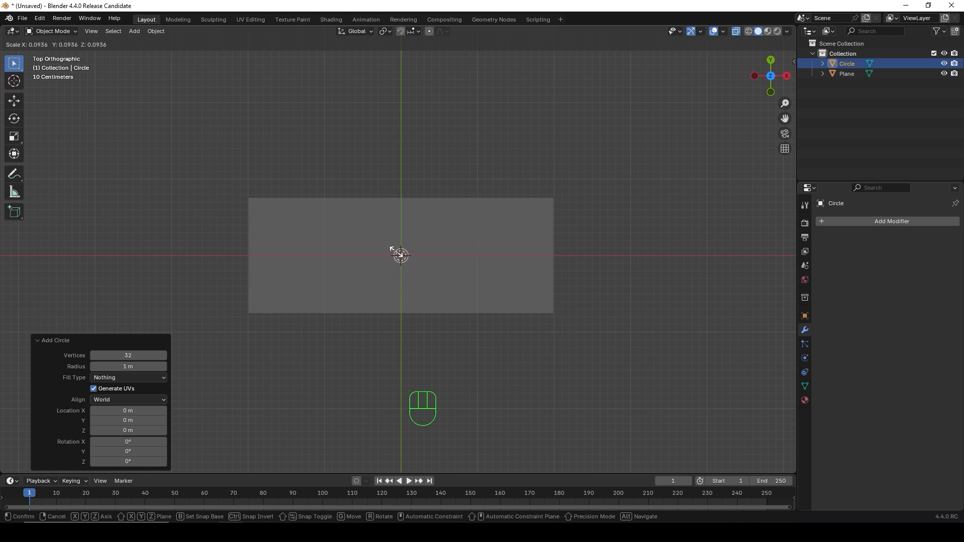
click(397, 253)
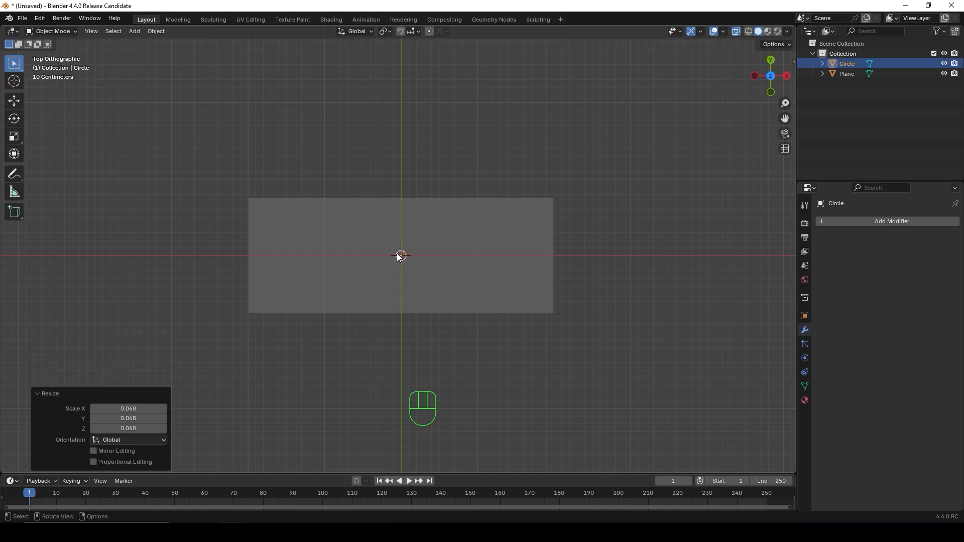
scroll(398, 266, up, 4)
scroll(402, 290, up, 4)
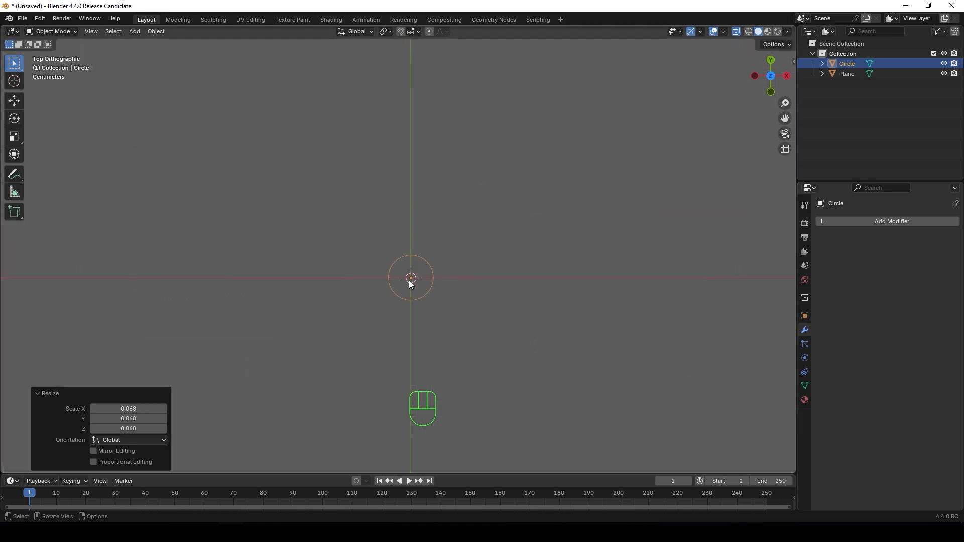
scroll(409, 281, down, 9)
scroll(406, 274, up, 1)
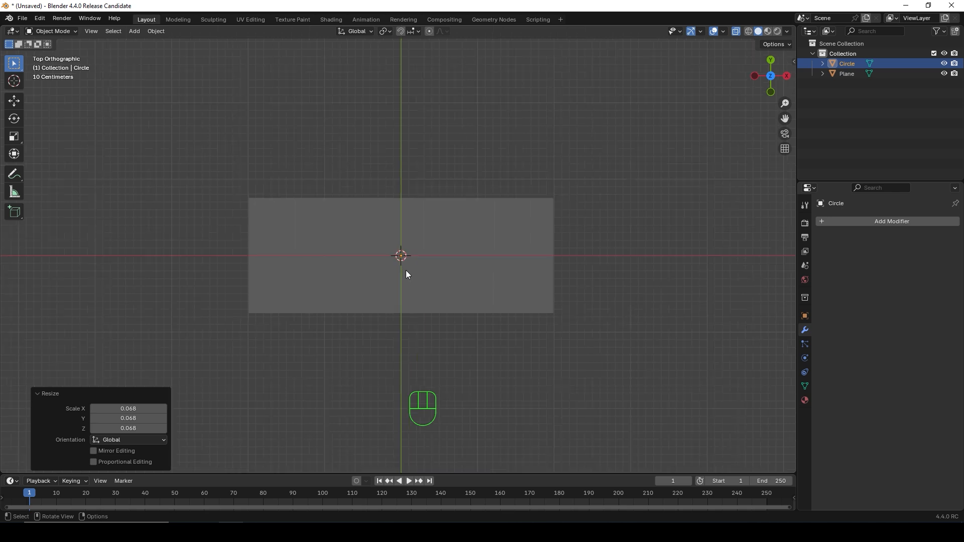
Move the small circle inside the slab's front-right corner, about 1.84 m along X and -0.61 m along Y.
scroll(406, 270, up, 4)
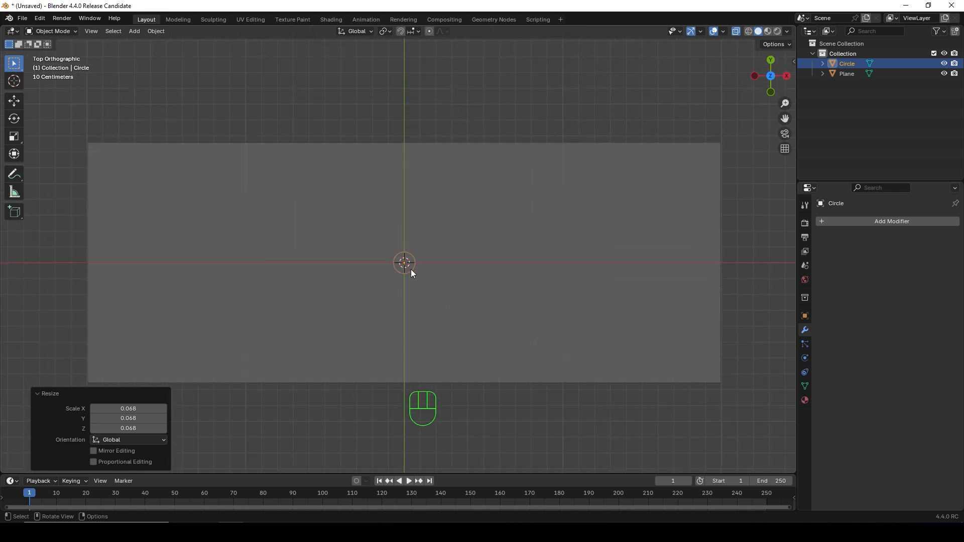
key(g)
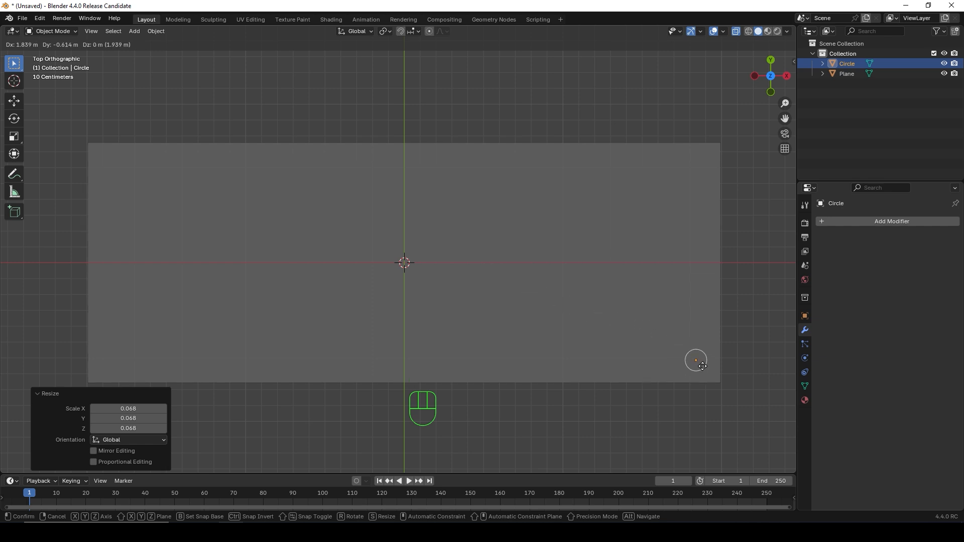
click(702, 366)
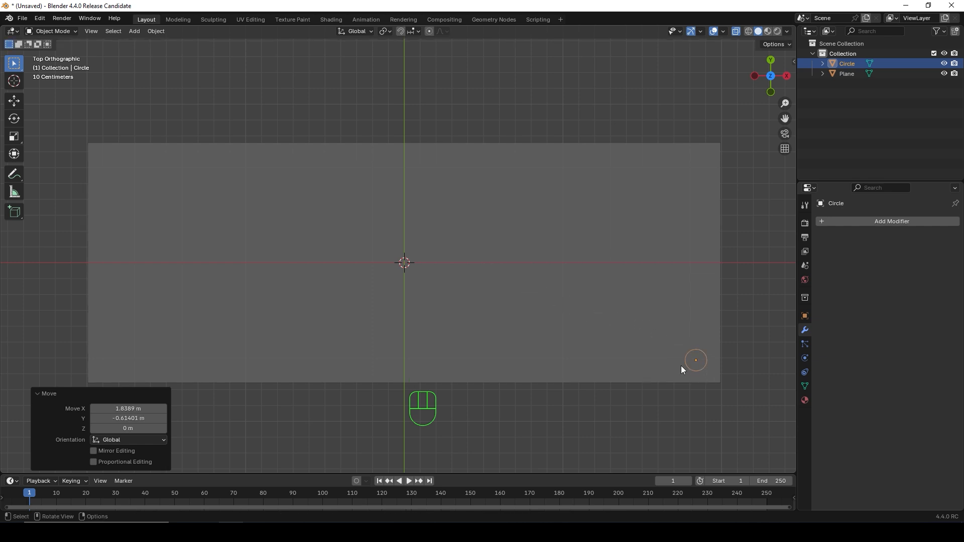
In Edit Mode, fill the small circle with a face.
middle_drag(538, 343, 529, 419)
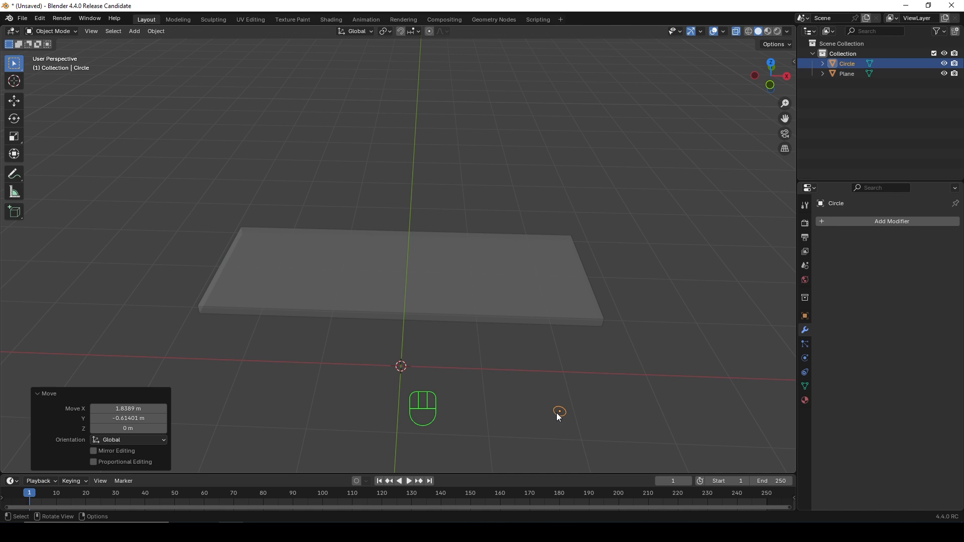
scroll(556, 412, up, 1)
scroll(572, 438, down, 1)
key(Tab)
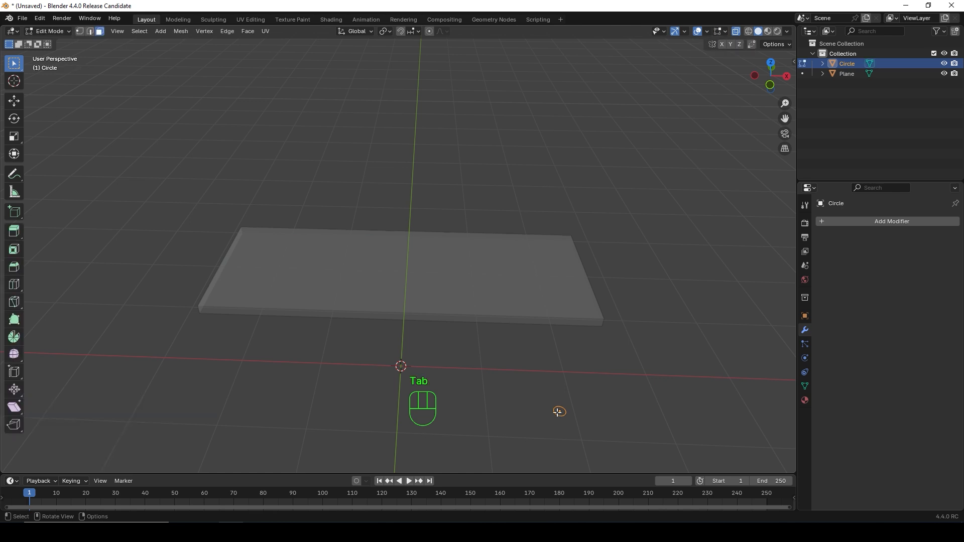
scroll(582, 440, up, 1)
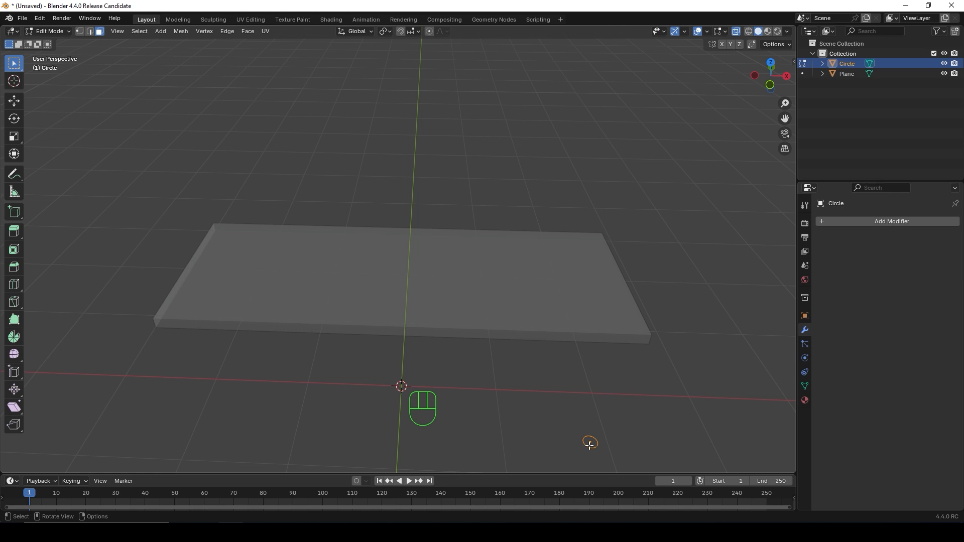
key(f)
From the front view, extrude the circle's face upward about 1.44 m into the slab to form a table leg.
key(e)
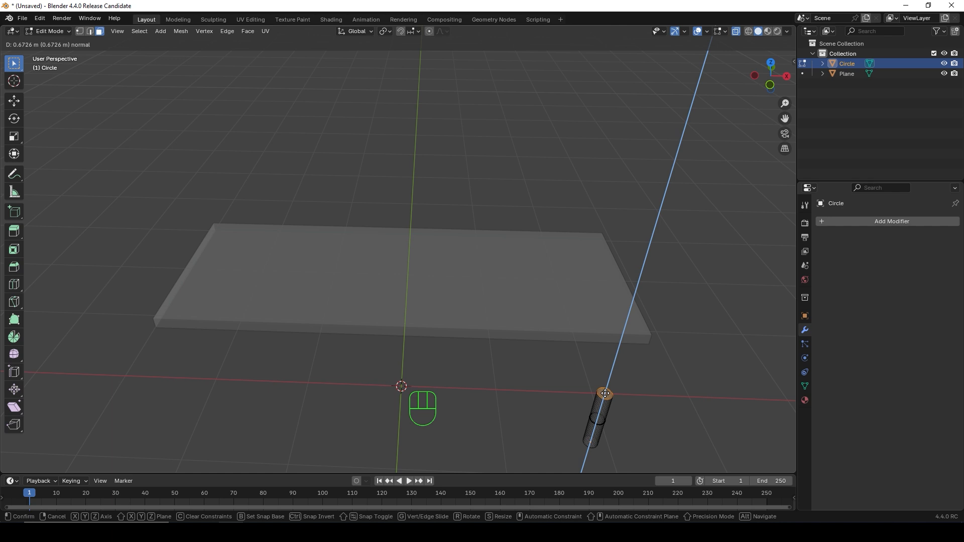
right_click(605, 394)
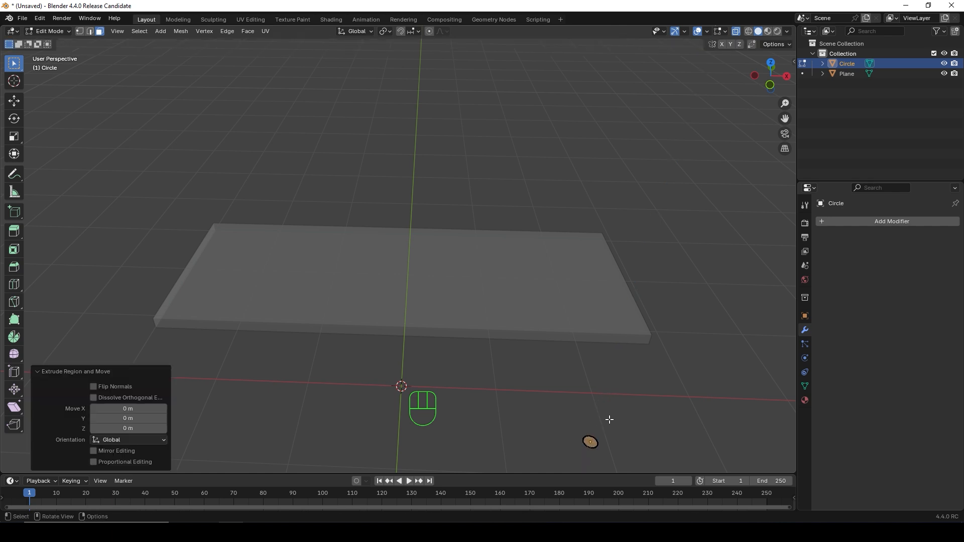
key(KP_1)
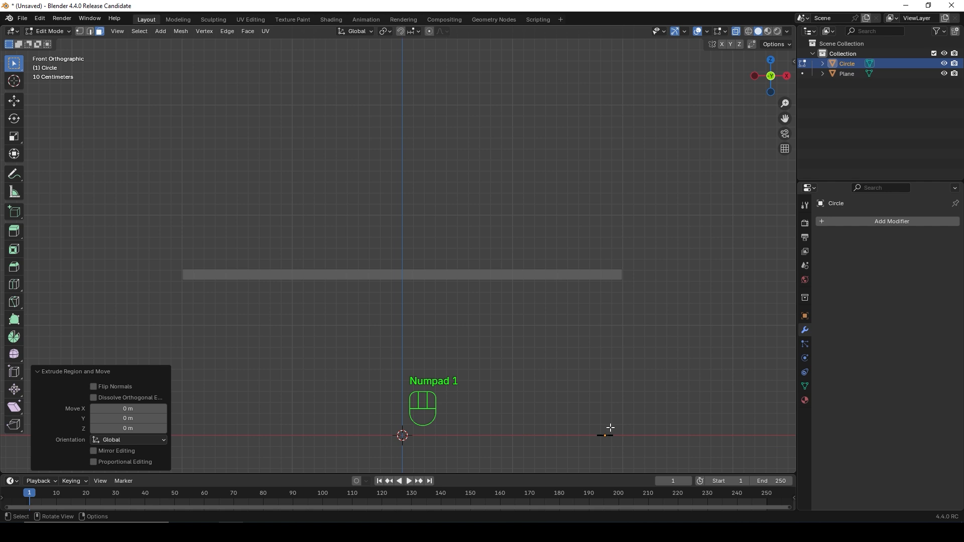
key(e)
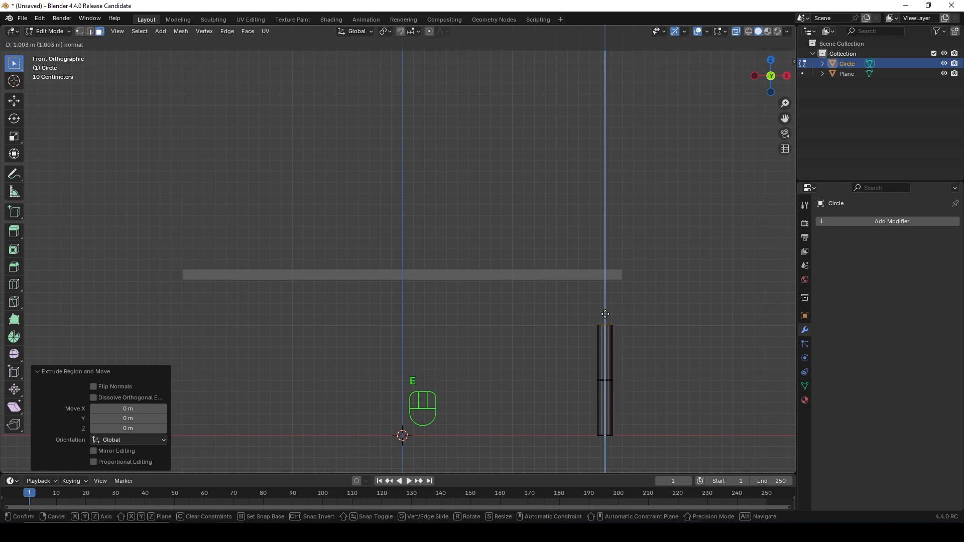
click(610, 271)
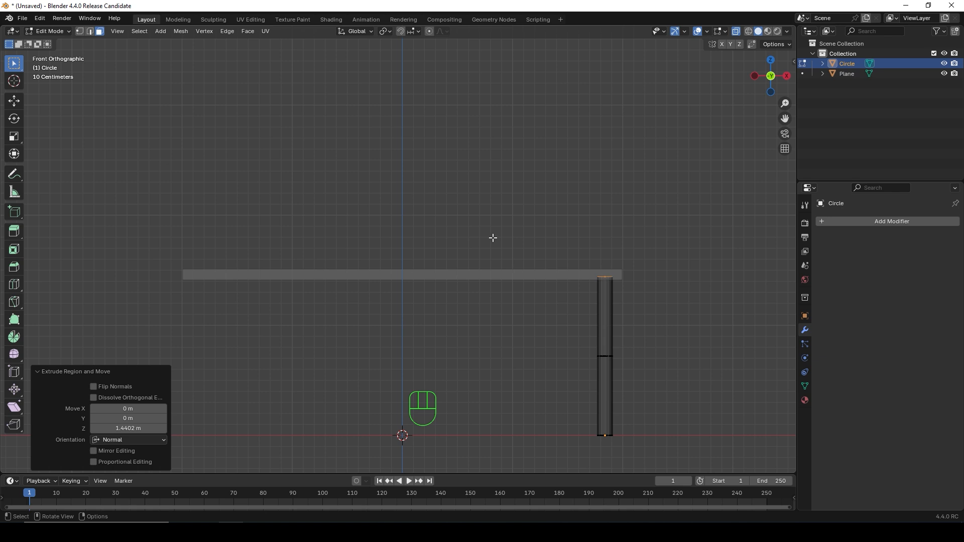
Add a Mirror modifier to the leg and set the Plane slab as its mirror object.
middle_drag(492, 237, 492, 299)
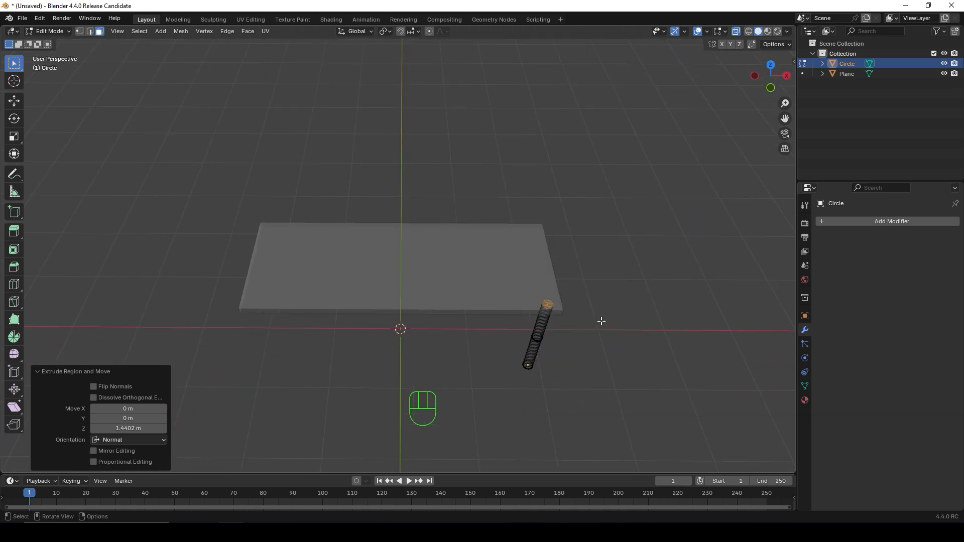
click(879, 221)
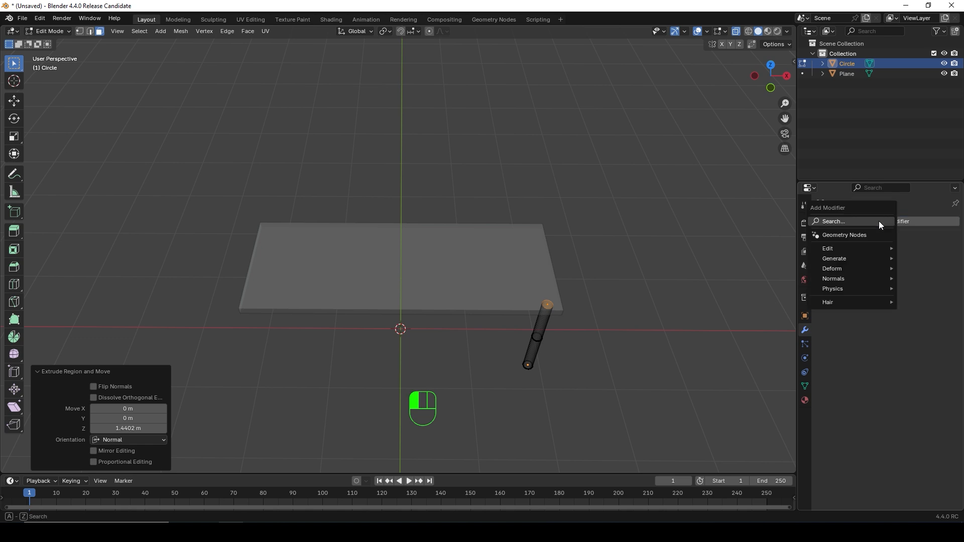
click(848, 224)
text(mi)
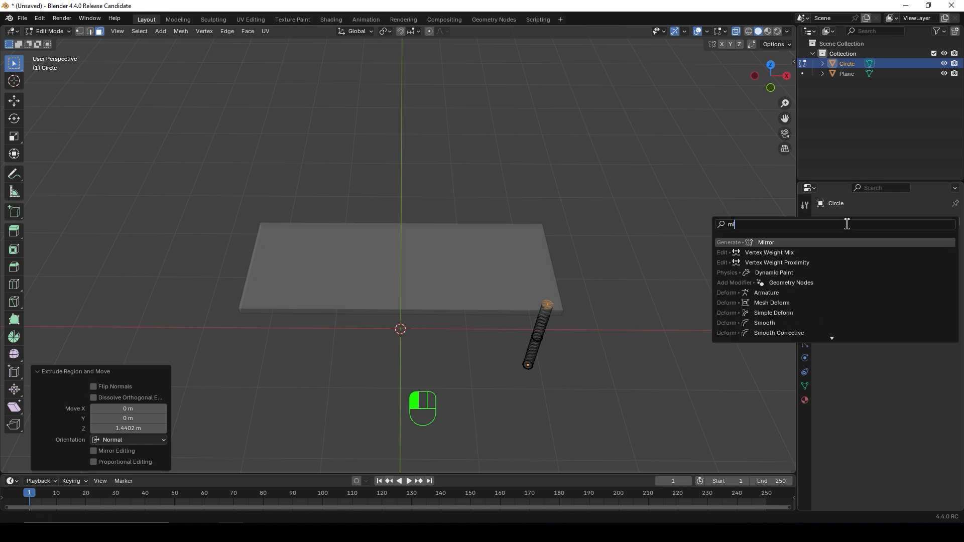
click(756, 242)
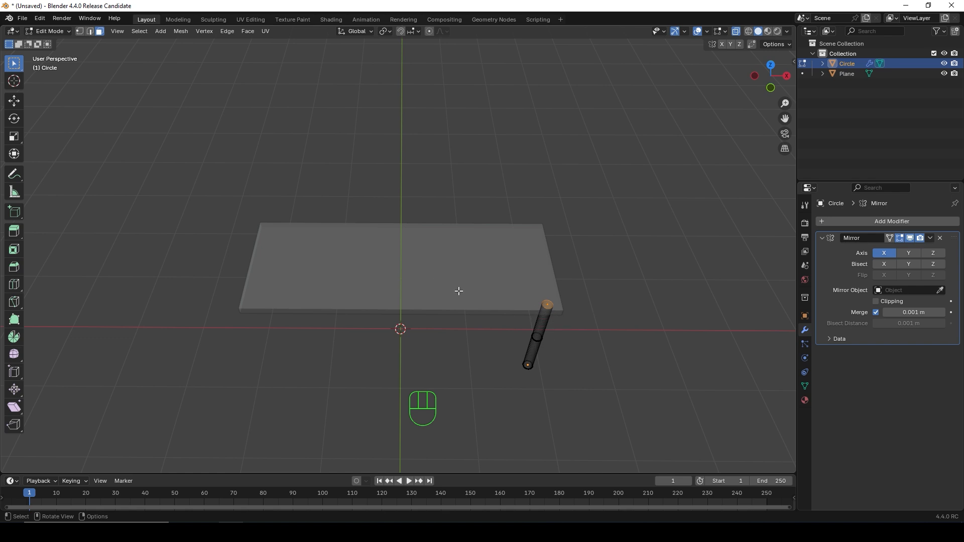
click(940, 291)
click(459, 286)
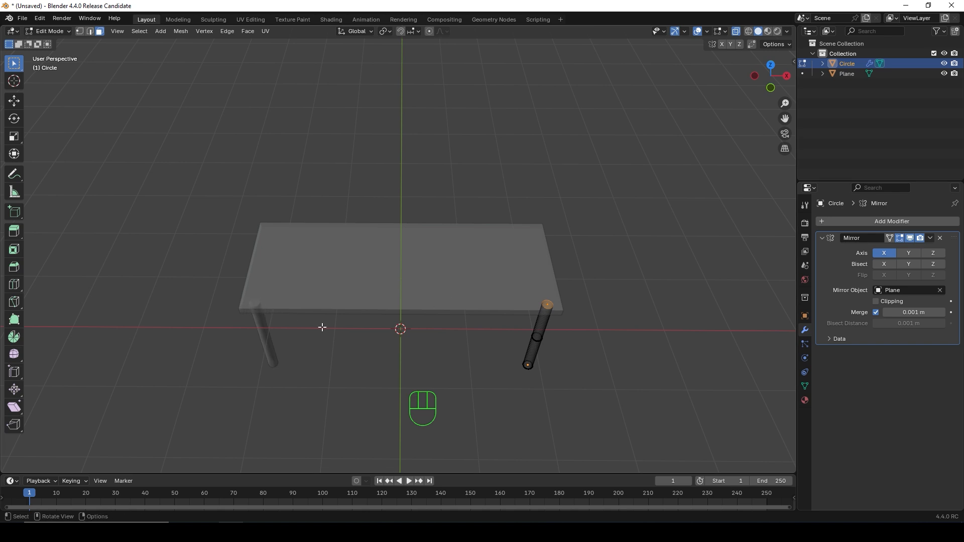
Enable the Y axis in addition to X in the leg's Mirror modifier to produce four legs.
middle_drag(351, 329, 350, 303)
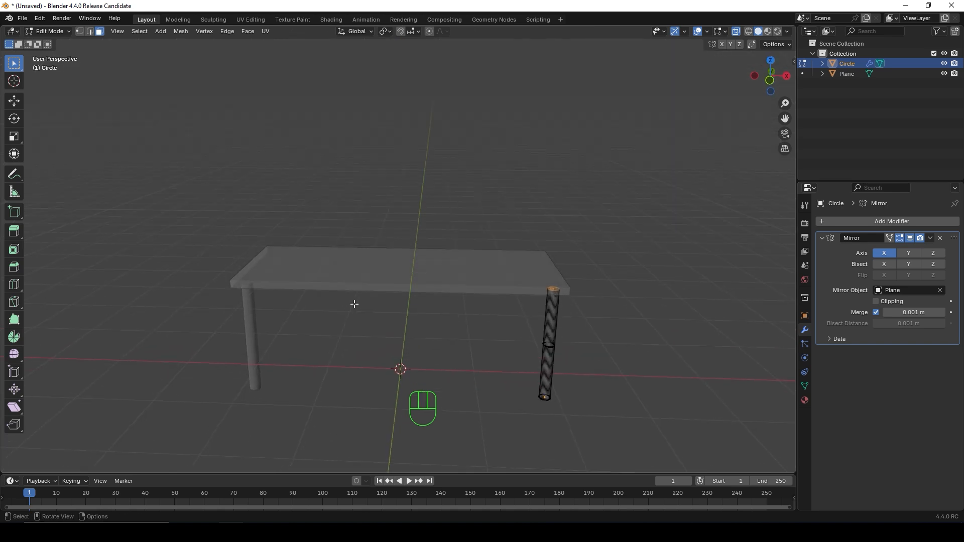
click(910, 254)
mouse_move(469, 247)
middle_down()
mouse_move(469, 269)
mouse_move(454, 285)
mouse_move(378, 228)
mouse_move(381, 243)
mouse_move(487, 251)
mouse_move(477, 243)
mouse_move(472, 251)
middle_up()
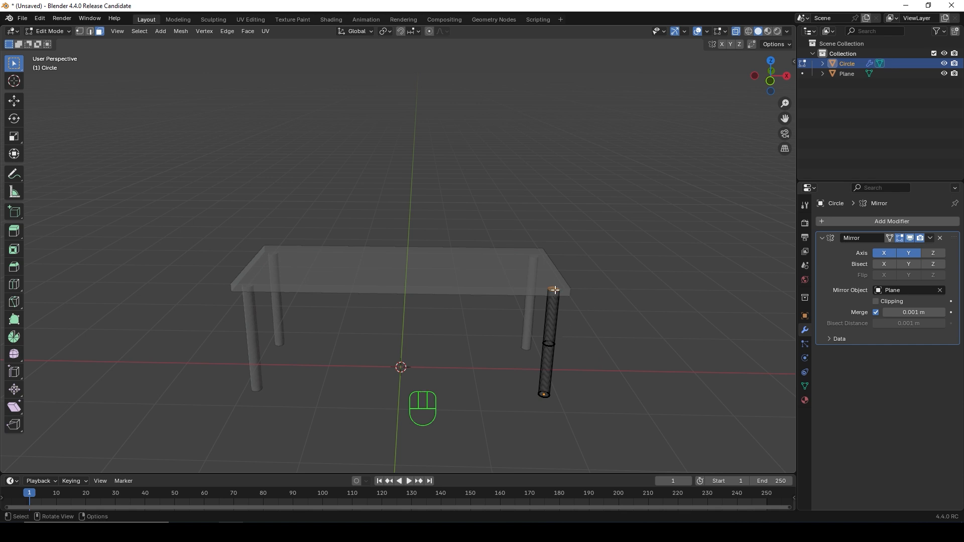
click(910, 238)
click(910, 238)
middle_drag(609, 283, 594, 288)
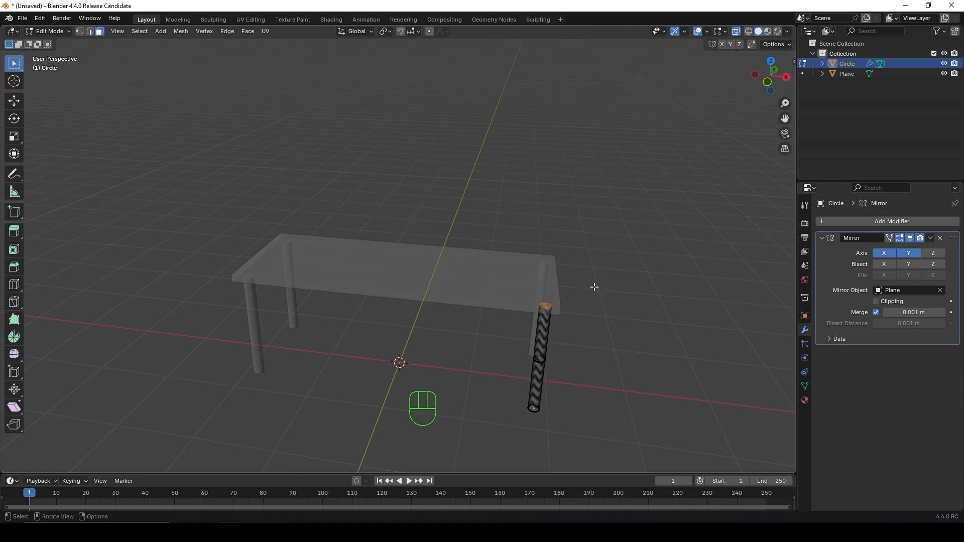
Turn off X-ray display, return to Object Mode and deselect the legs.
click(735, 32)
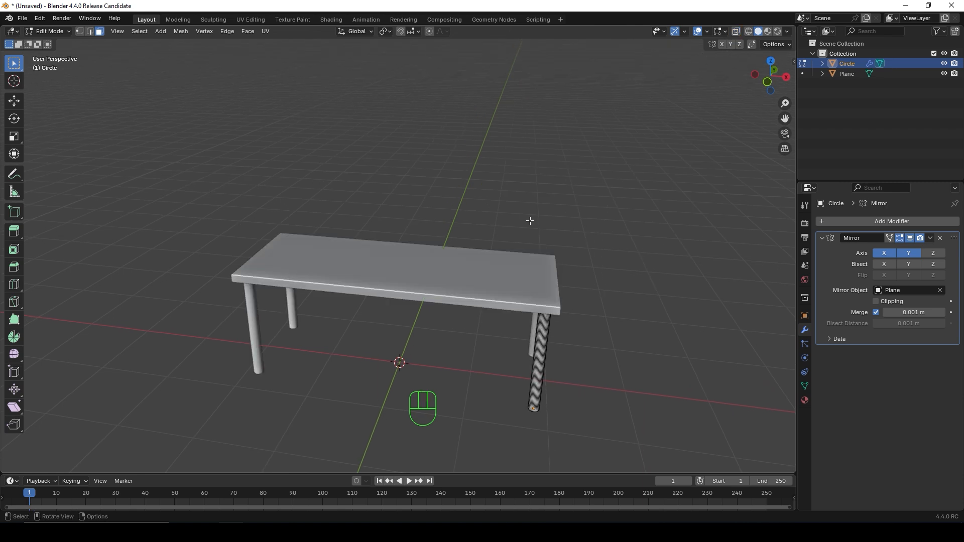
middle_drag(527, 217, 493, 222)
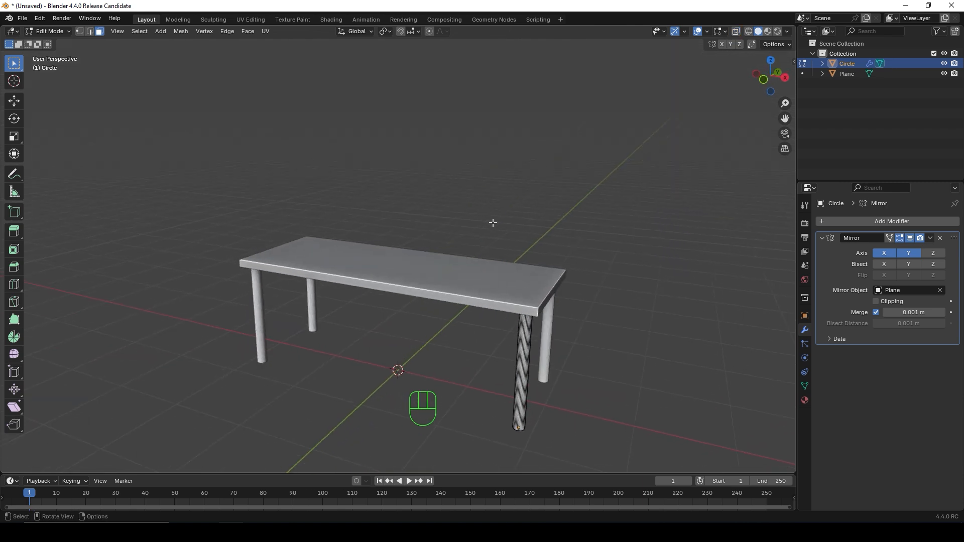
key(Tab)
click(586, 263)
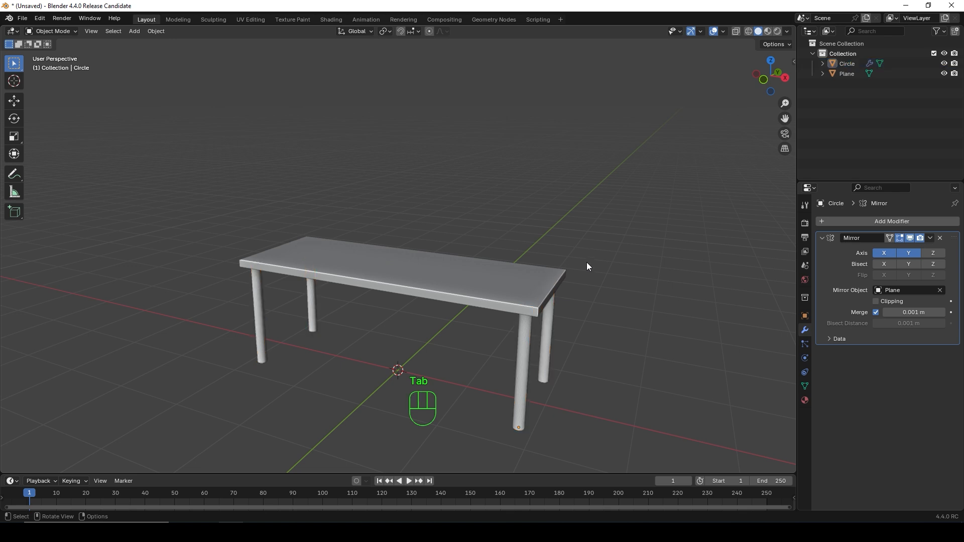
Select the tabletop slab and enter Edit Mode on it.
middle_drag(587, 262, 453, 308)
scroll(458, 313, up, 3)
scroll(475, 318, down, 4)
scroll(469, 312, up, 2)
click(452, 321)
key(Tab)
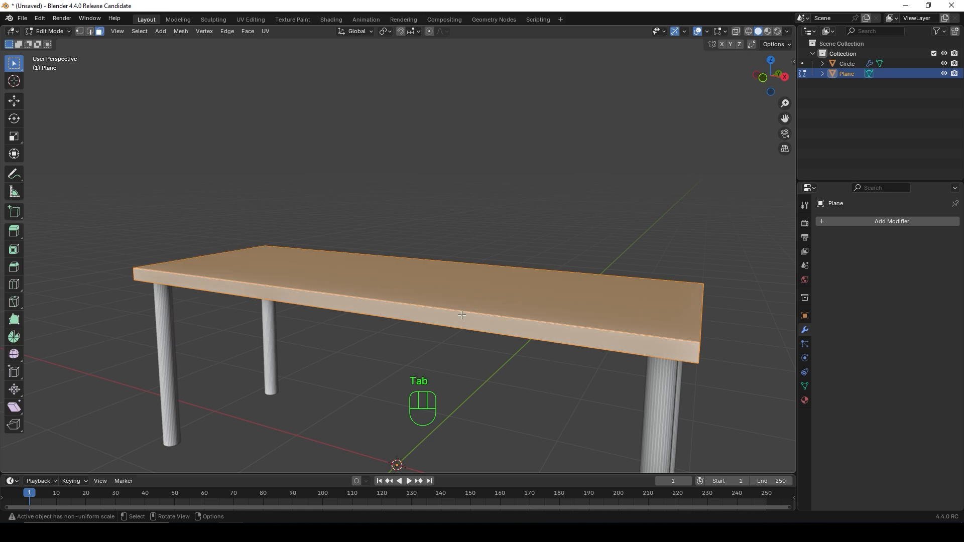
Inset the tabletop's long front side face with a thickness of about 0.015 m.
click(484, 362)
middle_drag(490, 359, 540, 322)
click(493, 302)
scroll(543, 317, up, 2)
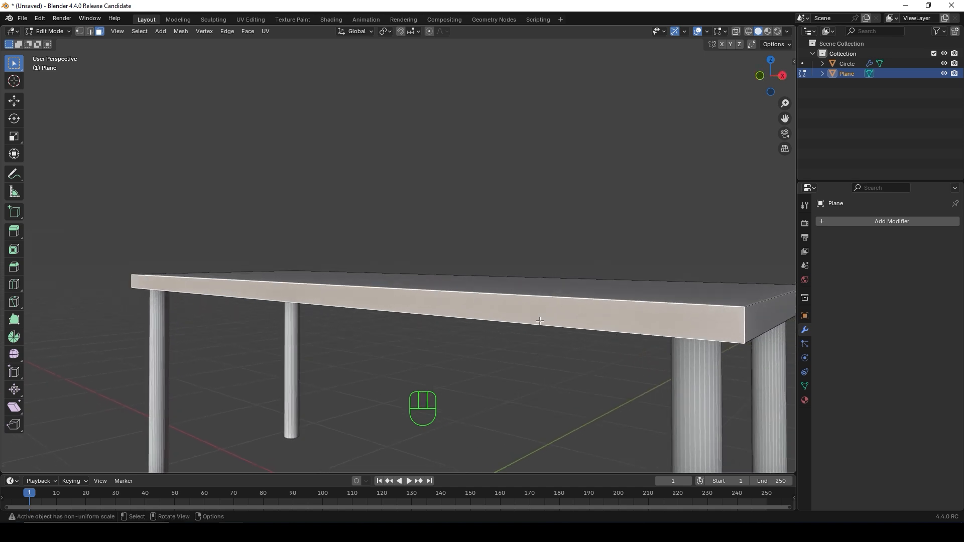
scroll(540, 321, down, 2)
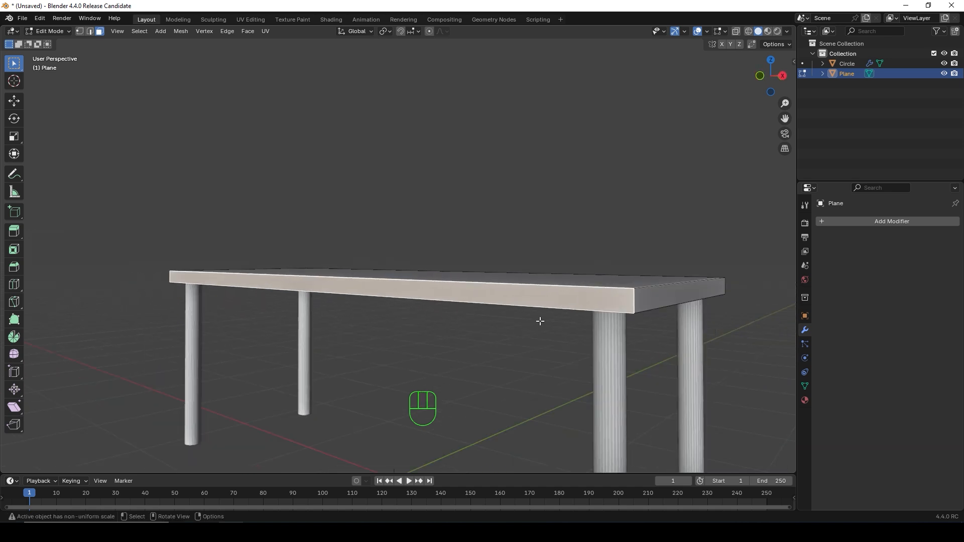
key(i)
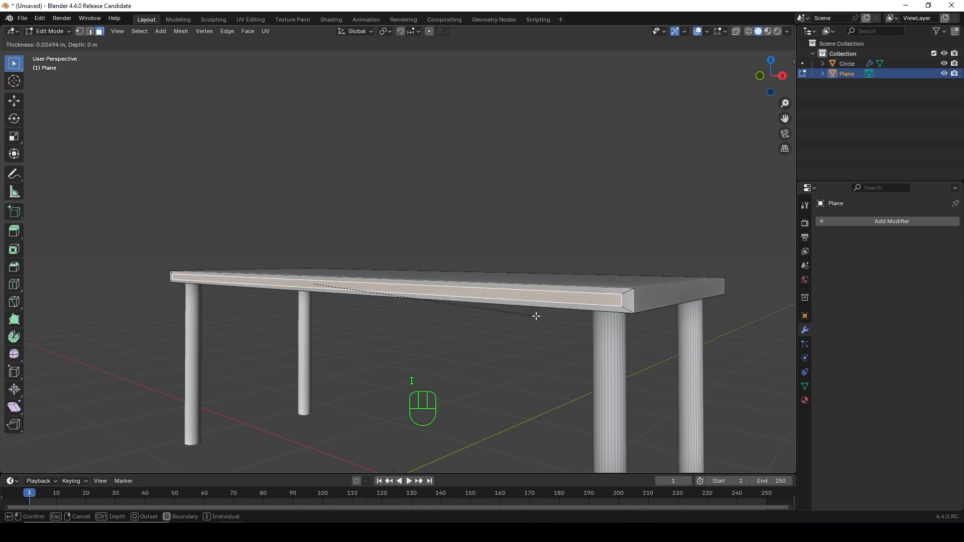
click(538, 317)
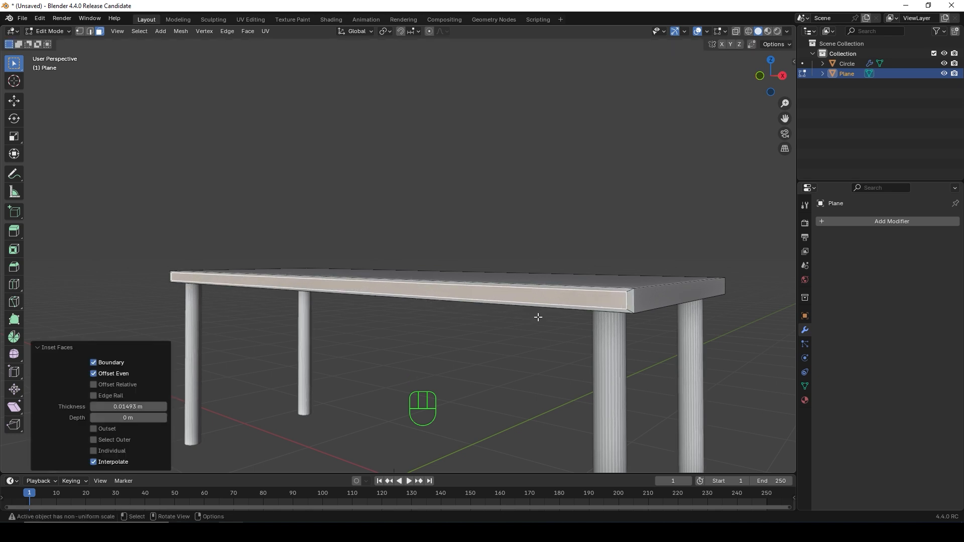
Extend the selection from the inset face to all border faces around it on the tabletop's long front side.
middle_drag(395, 345, 428, 350)
scroll(519, 314, up, 1)
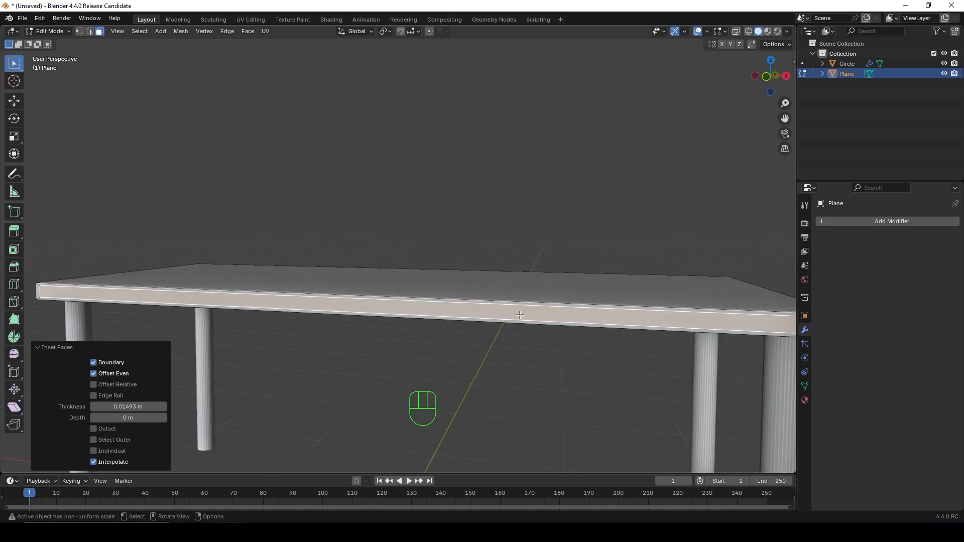
middle_drag(544, 322, 651, 331)
scroll(665, 345, down, 1)
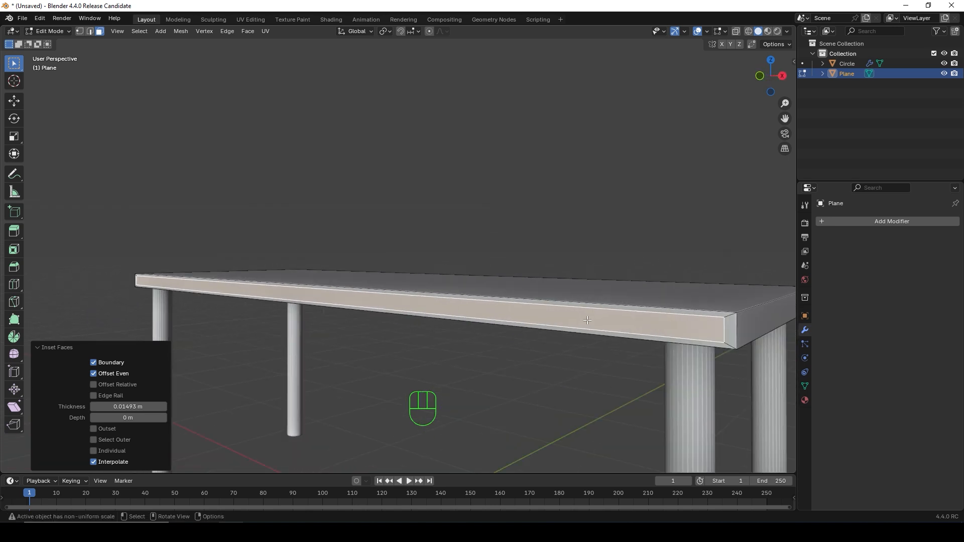
shift+click(562, 304)
shift+click(681, 336)
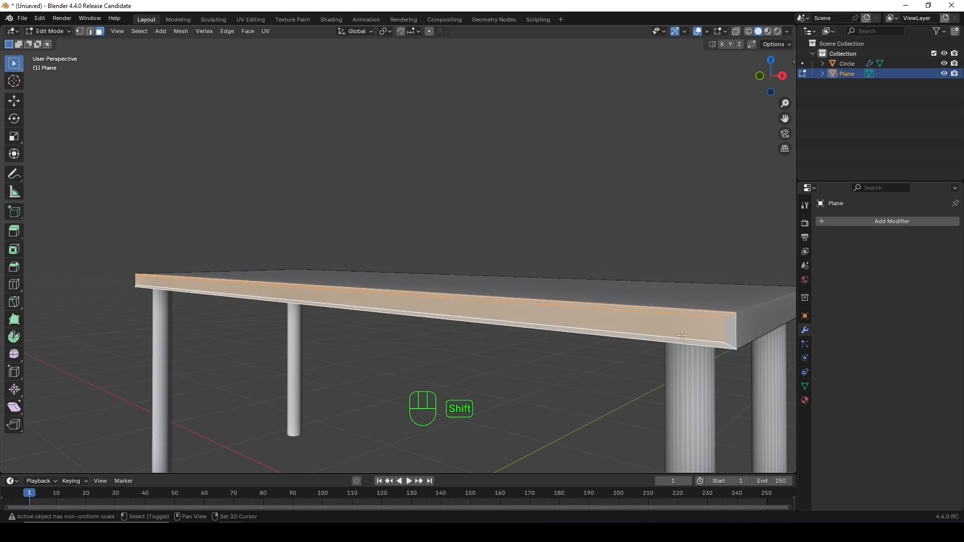
middle_drag(387, 319, 152, 318)
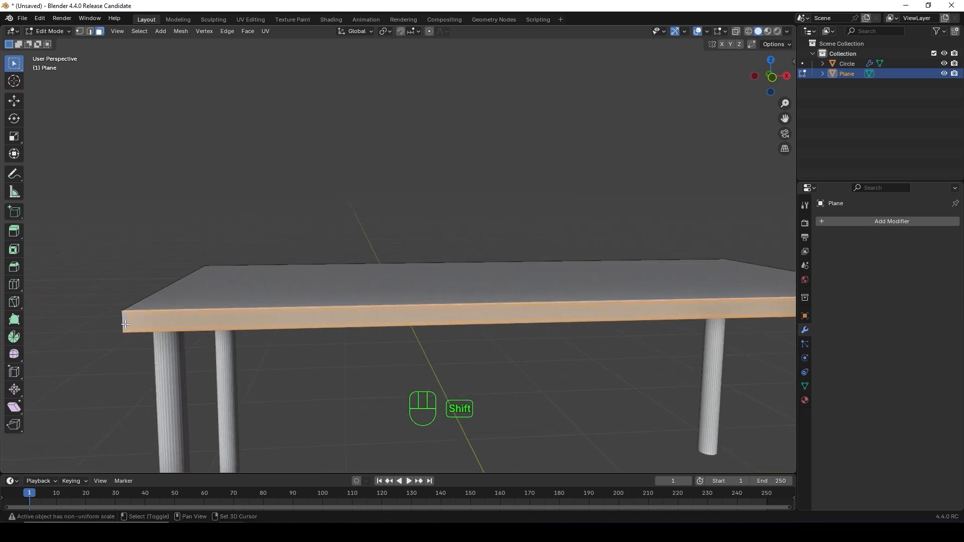
scroll(570, 338, down, 3)
middle_drag(586, 338, 531, 333)
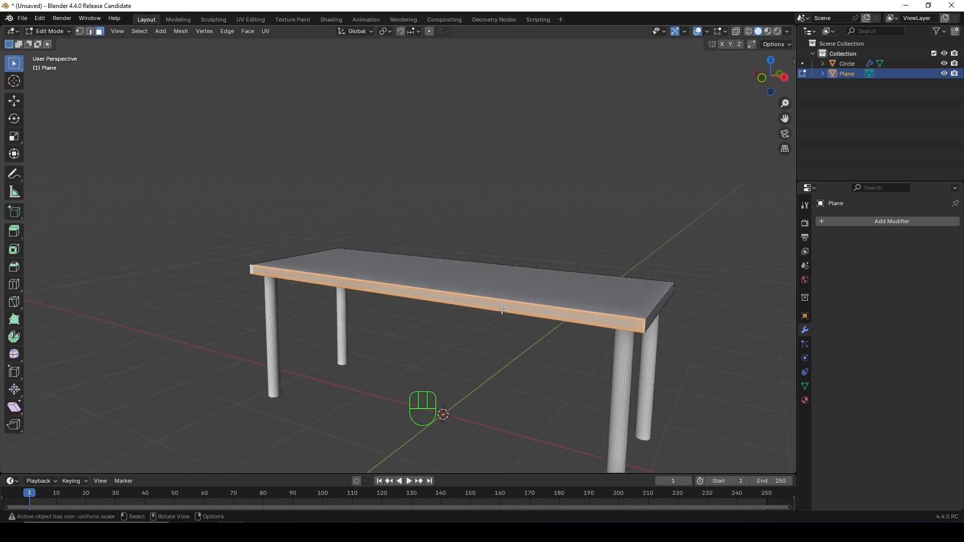
Duplicate the selected front side faces in place, cancelling the movement so the copies stay on the originals.
key(shift+d)
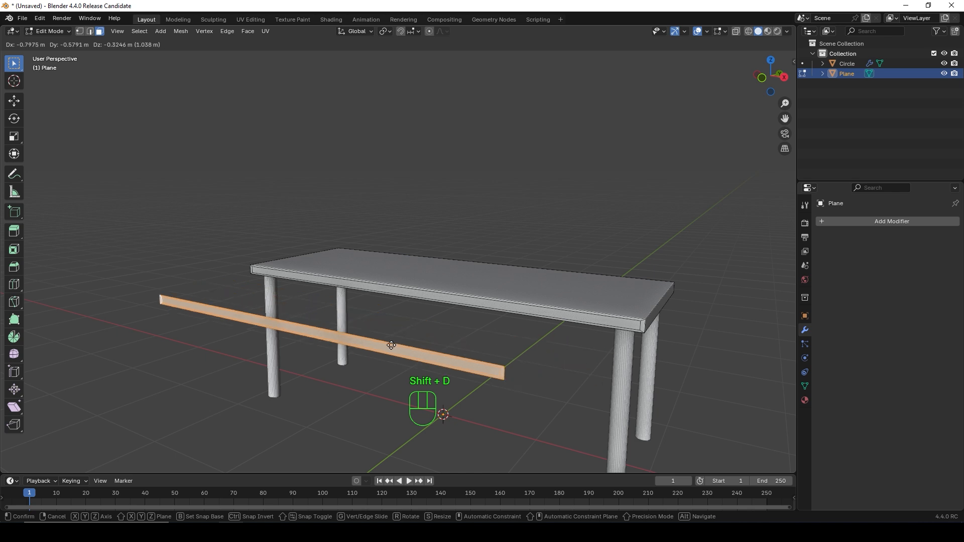
right_click(462, 353)
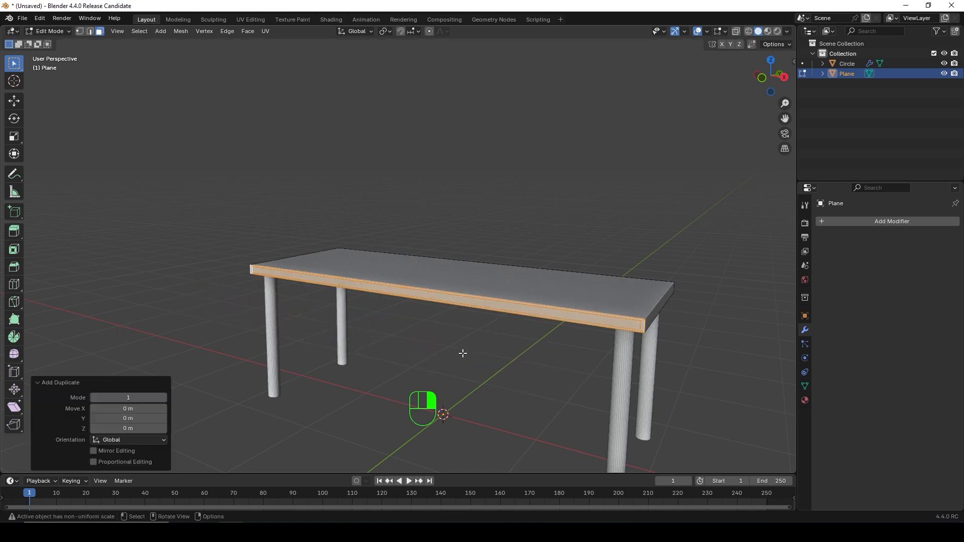
middle_drag(540, 342, 523, 336)
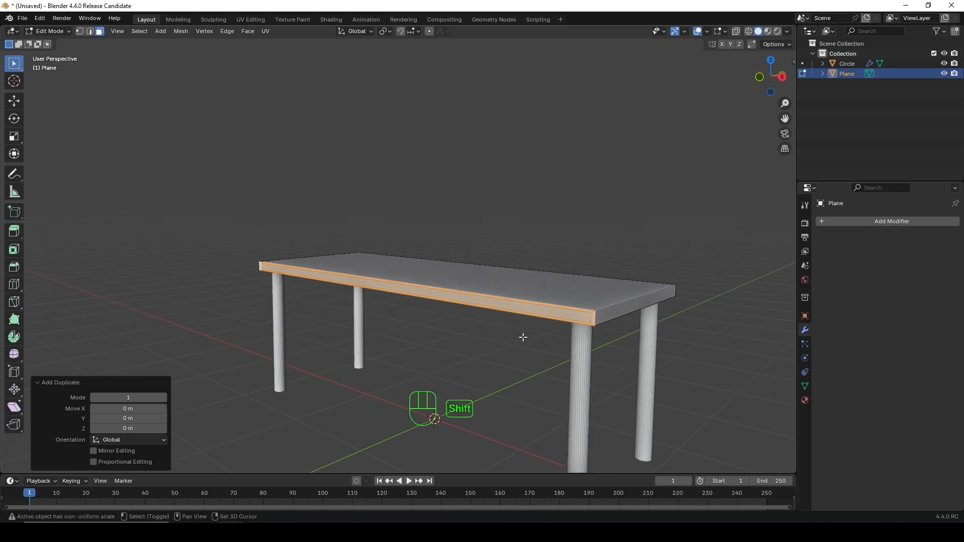
key(shift+d)
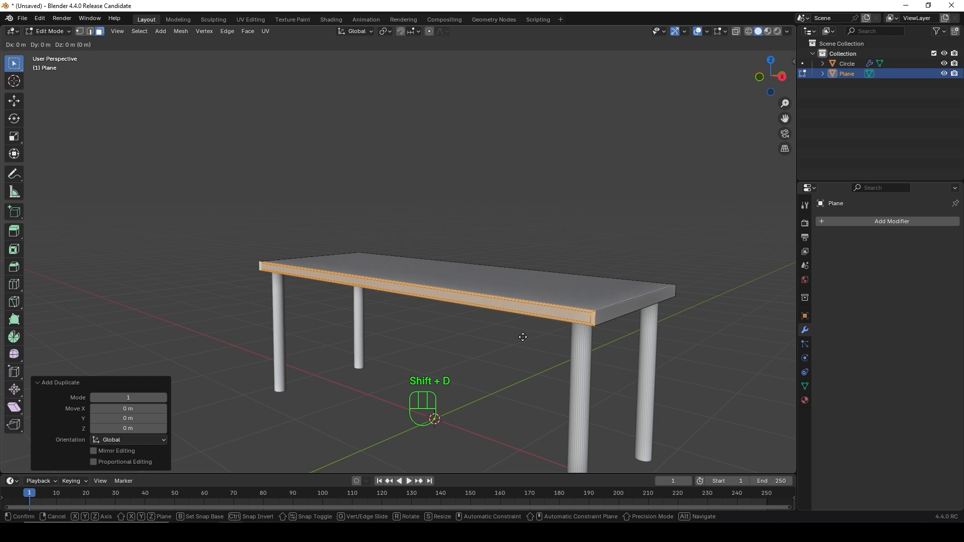
key(Escape)
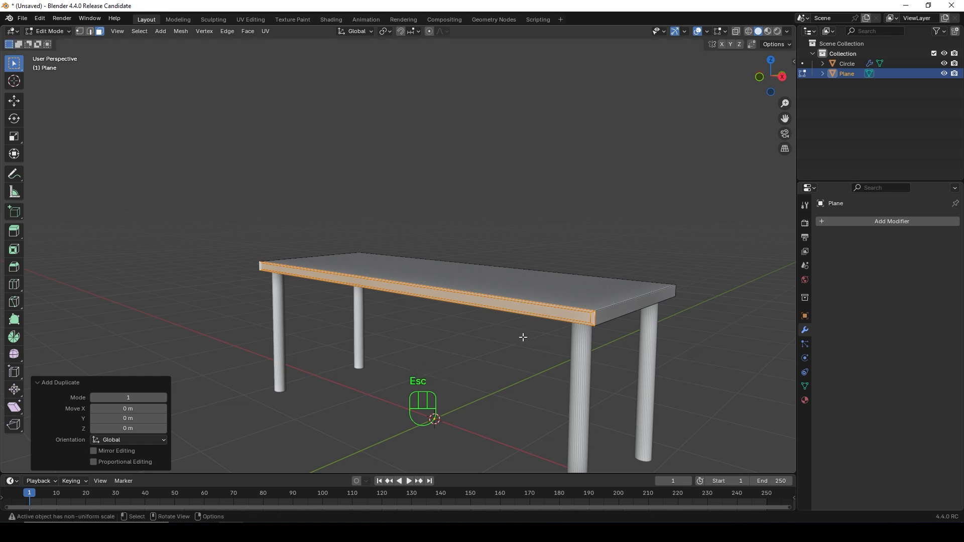
Separate the duplicated front faces from the tabletop by selection into their own object.
scroll(507, 331, up, 1)
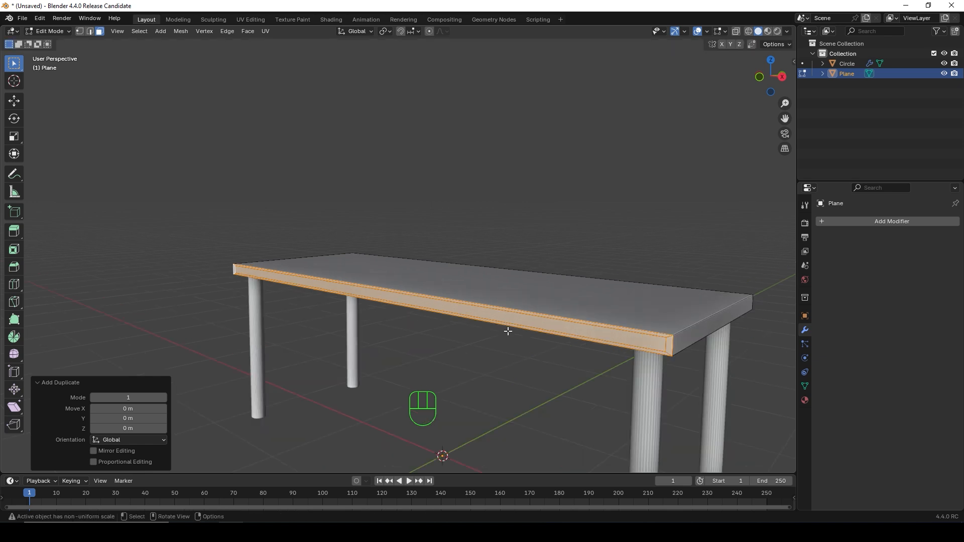
scroll(507, 331, up, 1)
scroll(524, 351, down, 1)
right_click(528, 321)
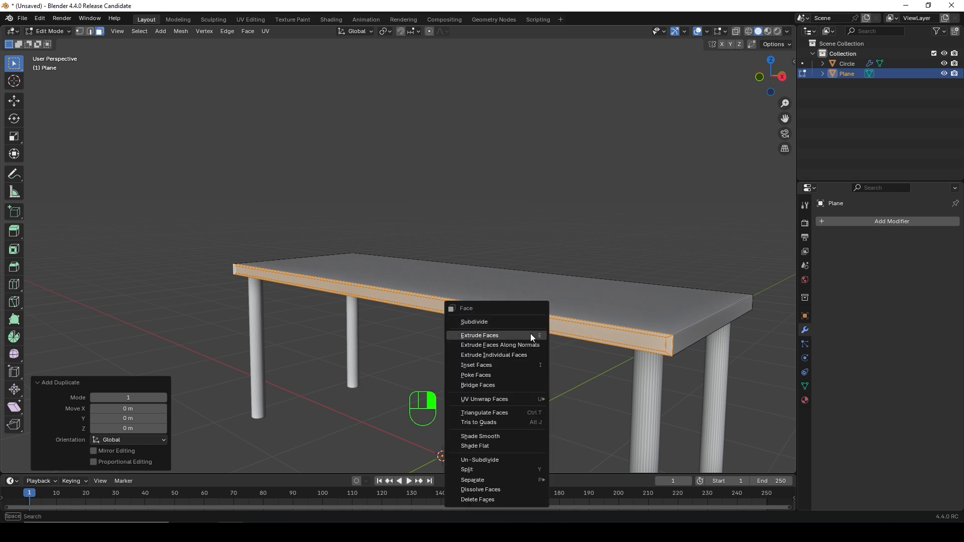
mouse_move(502, 480)
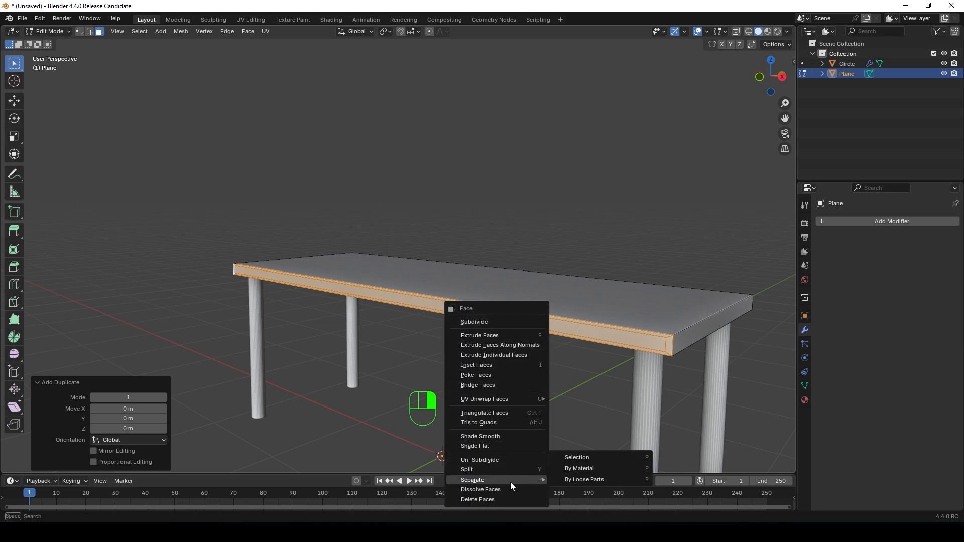
click(578, 458)
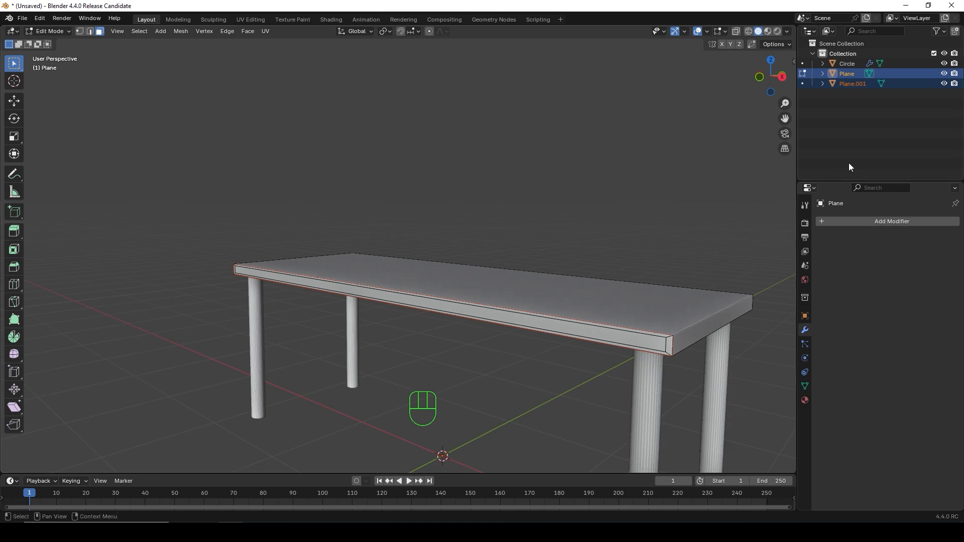
Hide and show the separated front strip and the tabletop in turn to check that they are independent objects.
click(944, 84)
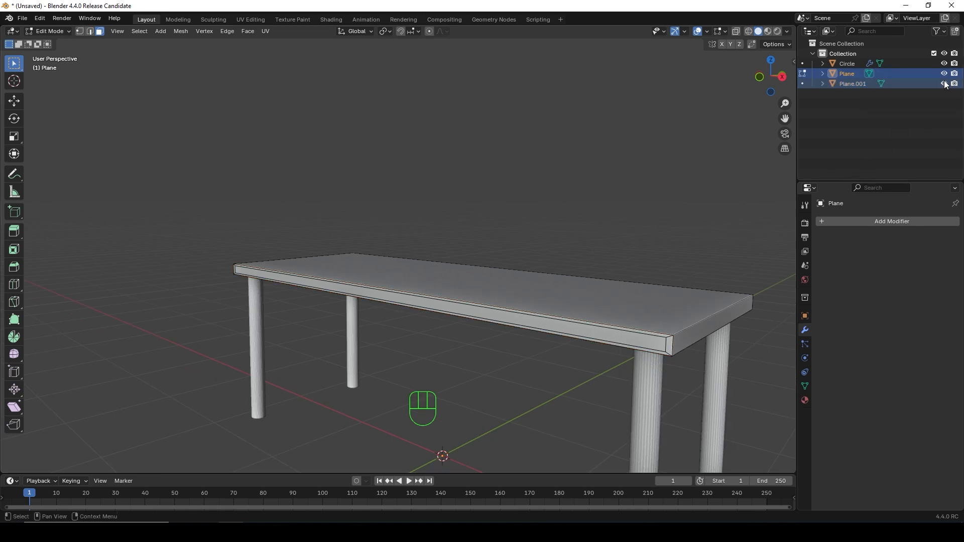
click(944, 83)
click(944, 74)
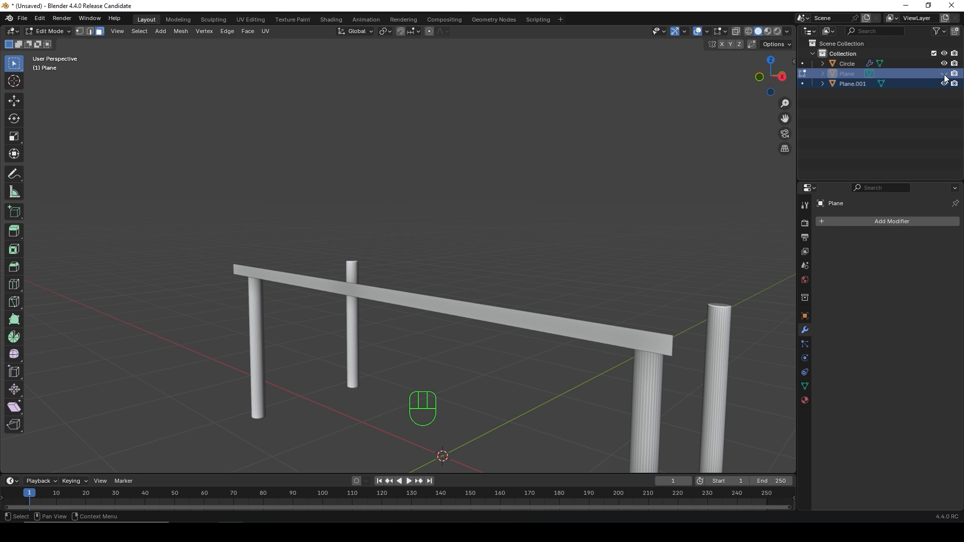
click(944, 75)
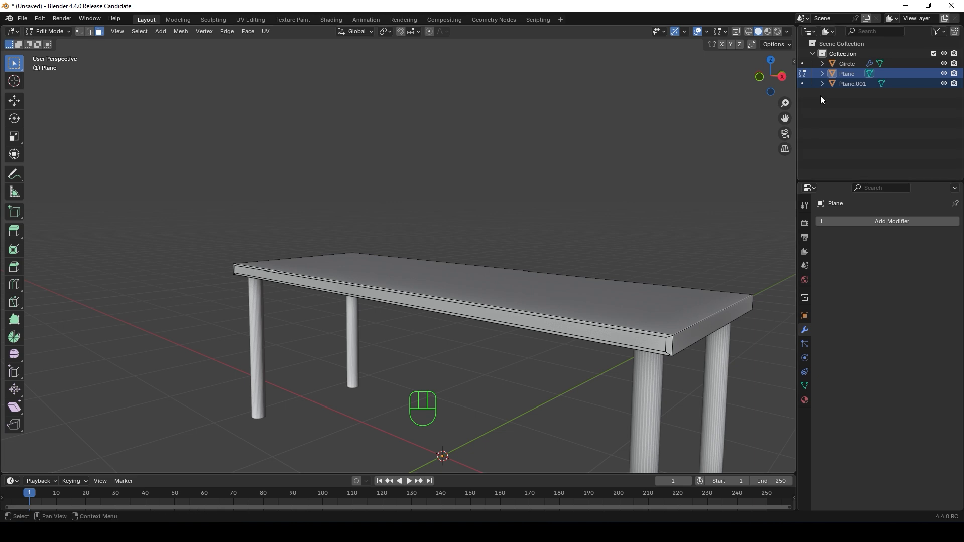
Leave Edit Mode on the tabletop, select the separated front strip and enter Edit Mode on it.
click(847, 83)
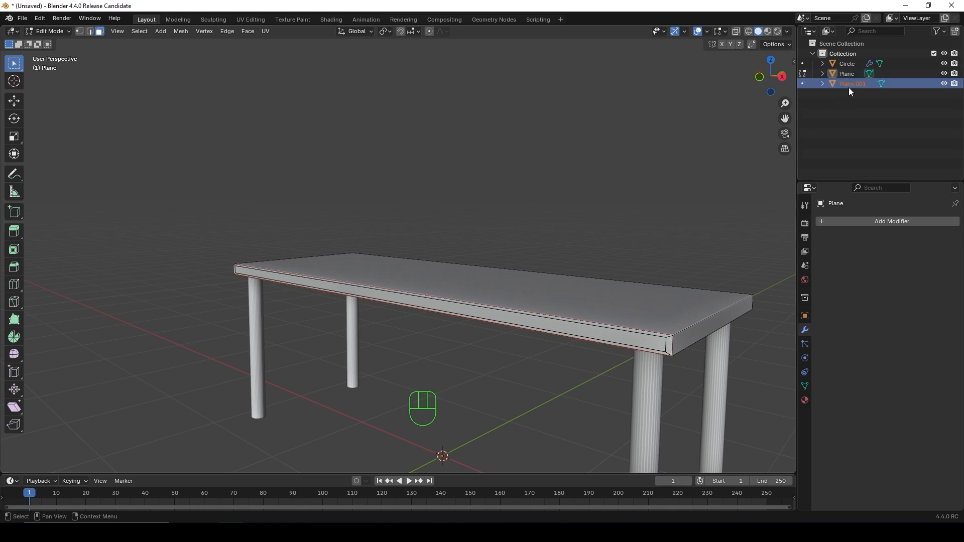
click(848, 73)
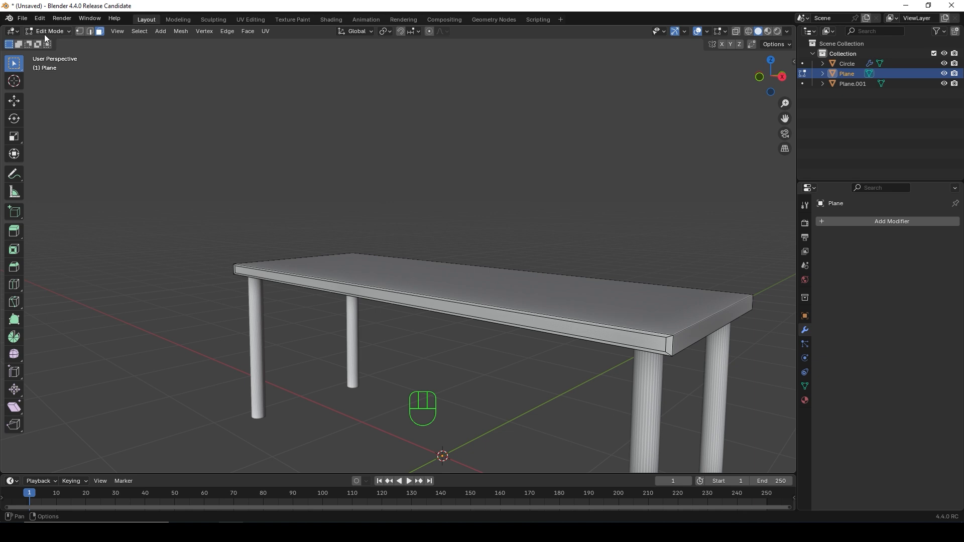
key(Tab)
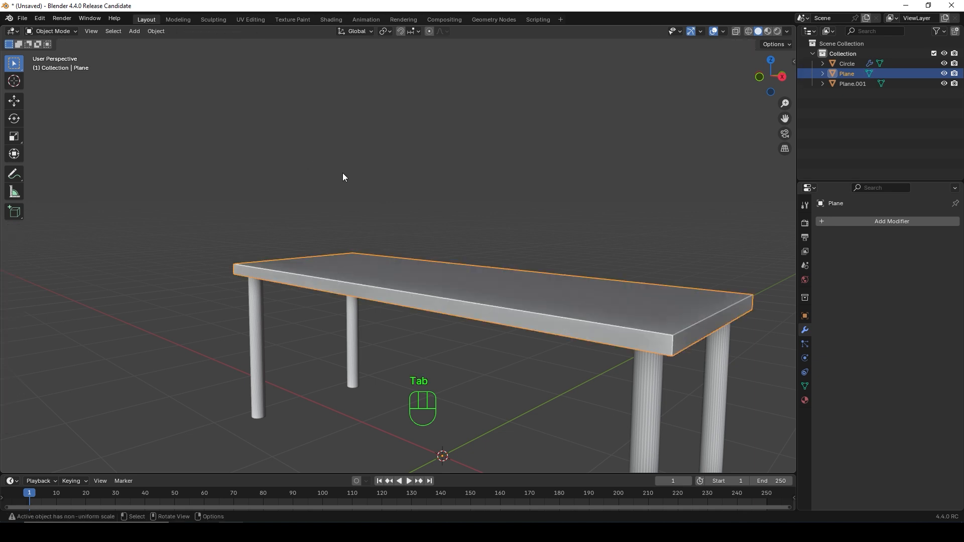
click(845, 84)
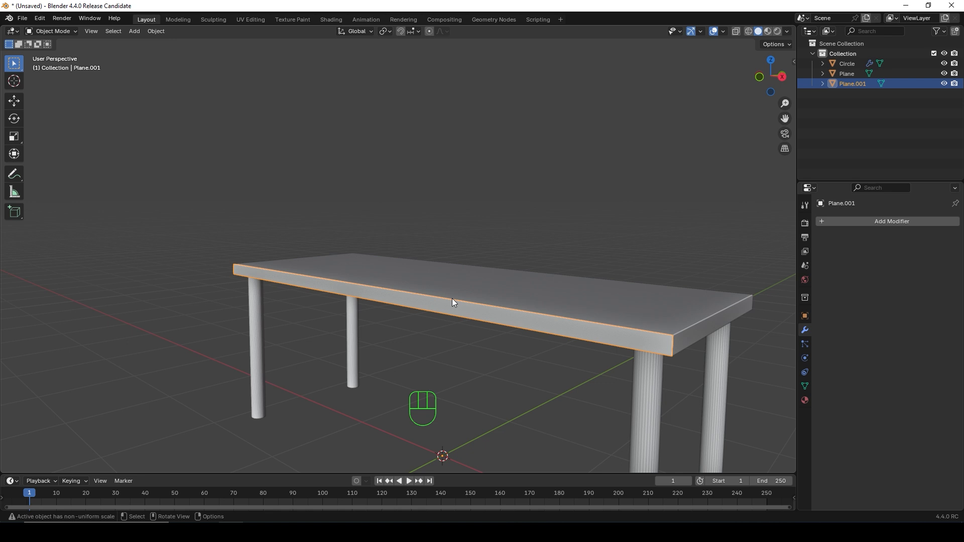
key(Tab)
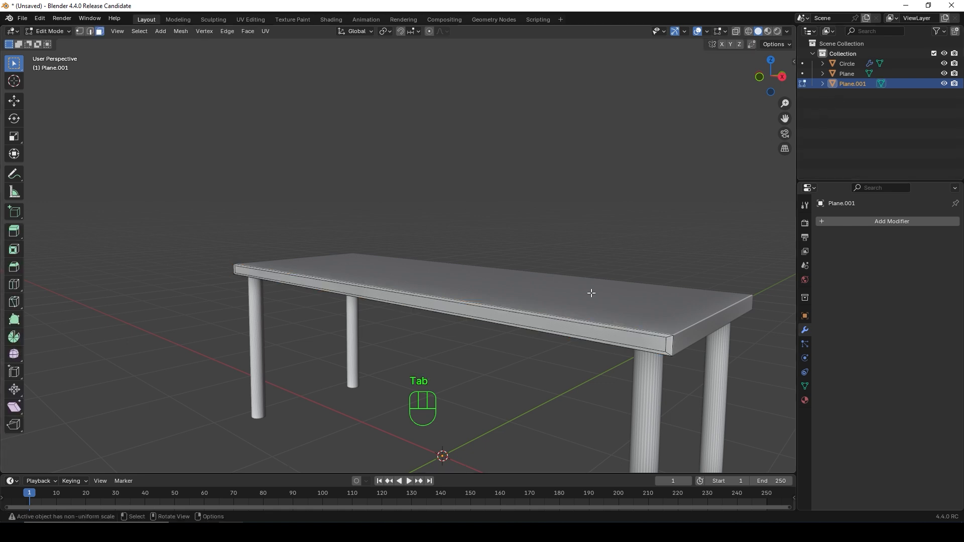
Select the border faces around the front strip's inset and delete them, keeping the inner face.
scroll(568, 351, up, 2)
scroll(568, 351, down, 2)
shift+click(578, 321)
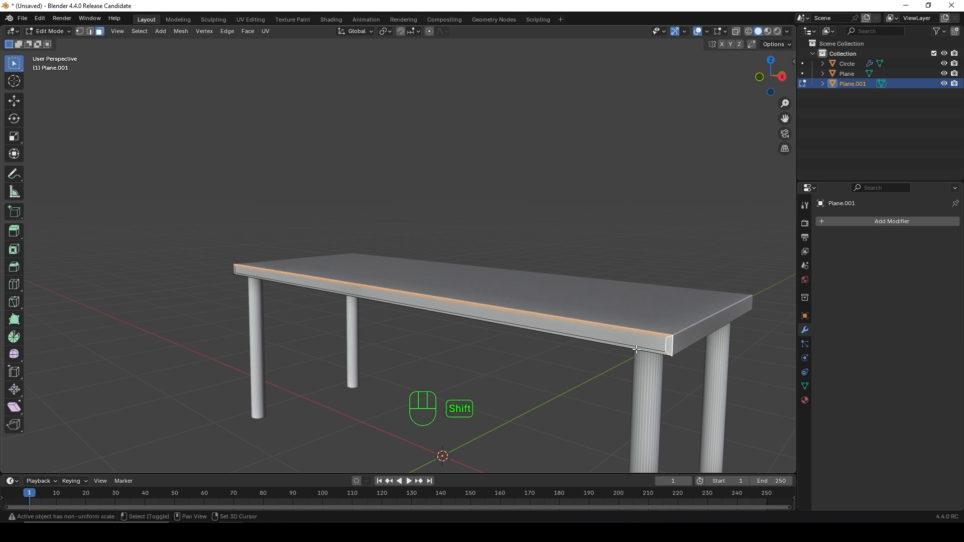
middle_drag(639, 351, 436, 316)
shift+click(239, 309)
key(x)
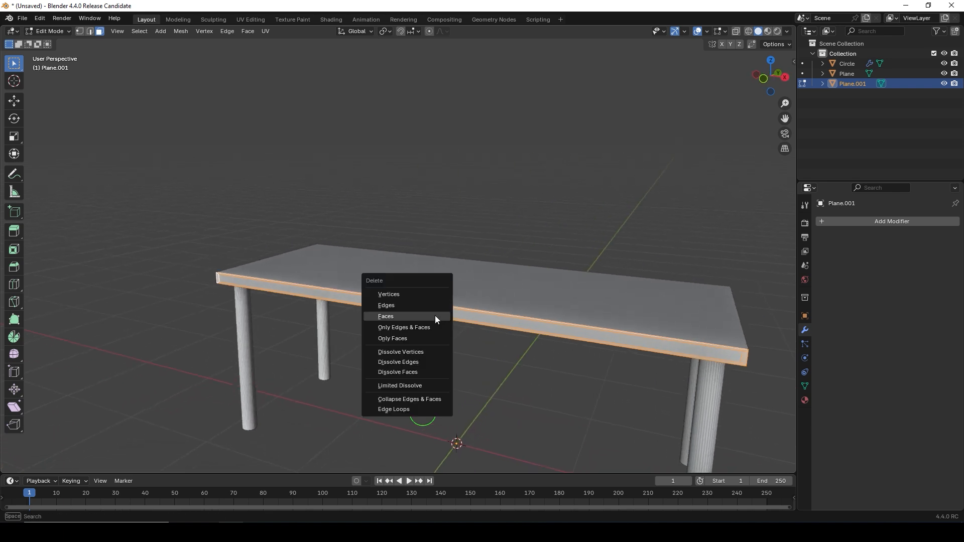
click(391, 316)
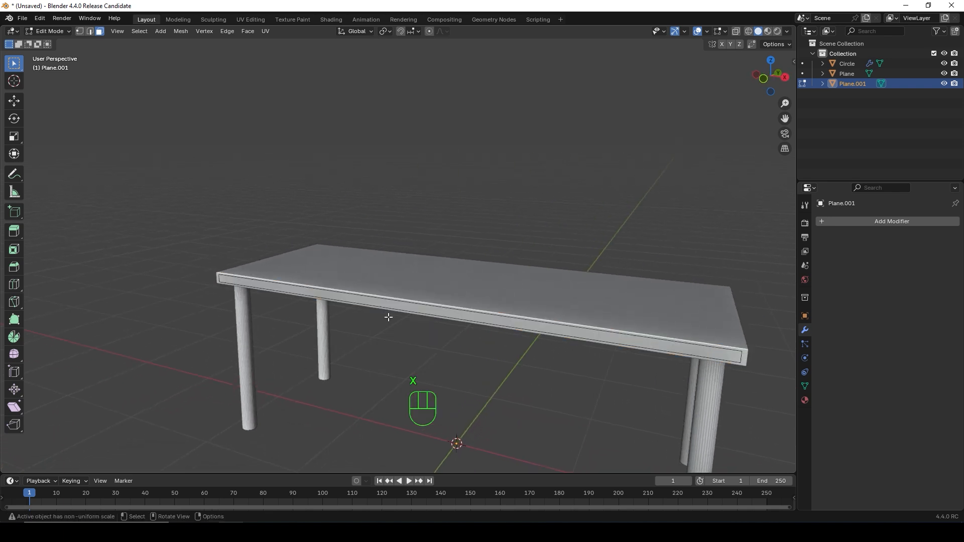
Add two evenly spaced vertical loop cuts across the remaining front face without sliding them.
middle_drag(478, 325, 517, 319)
click(512, 300)
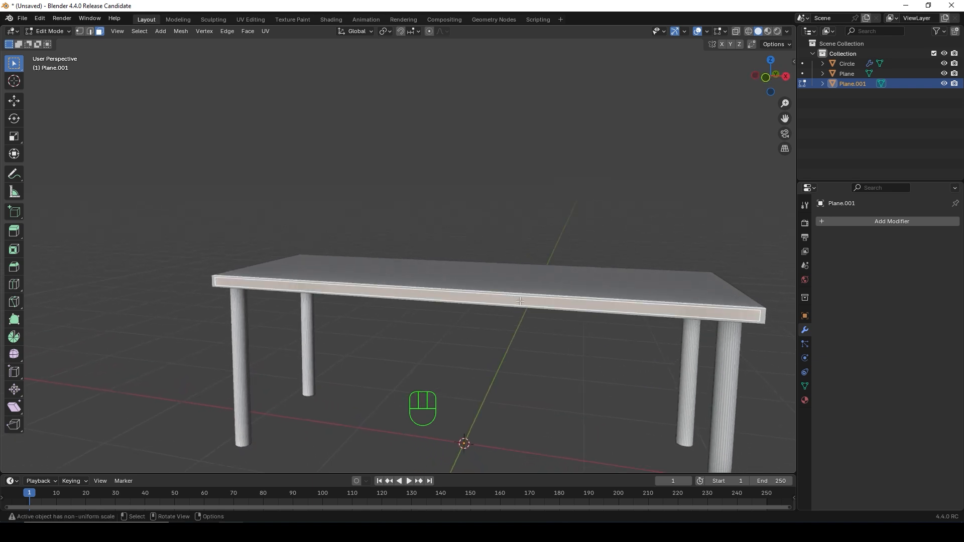
key(ctrl)
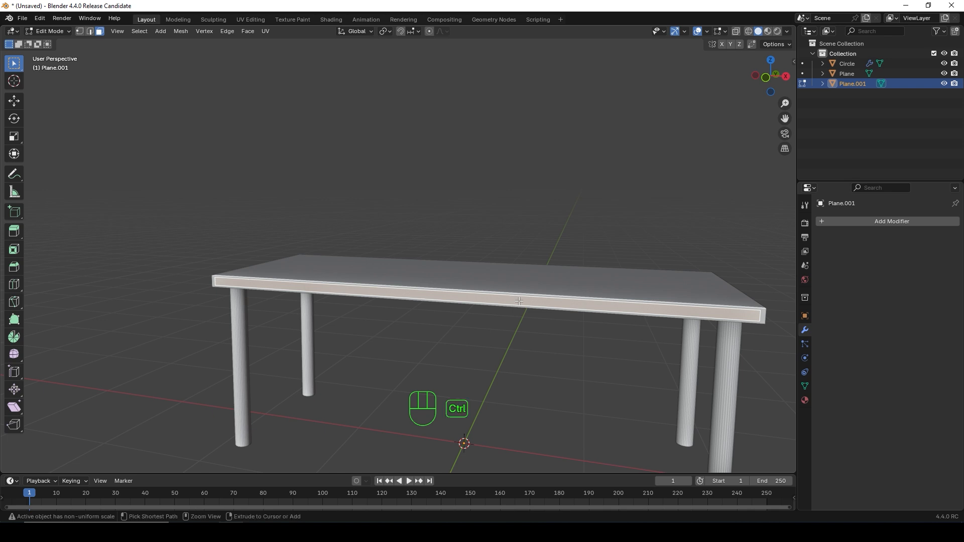
key(ctrl+r)
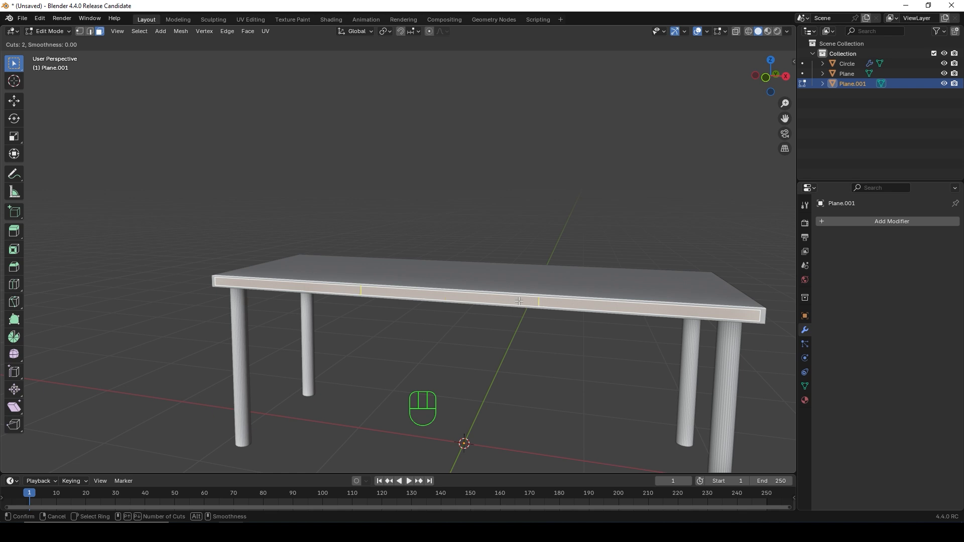
click(517, 301)
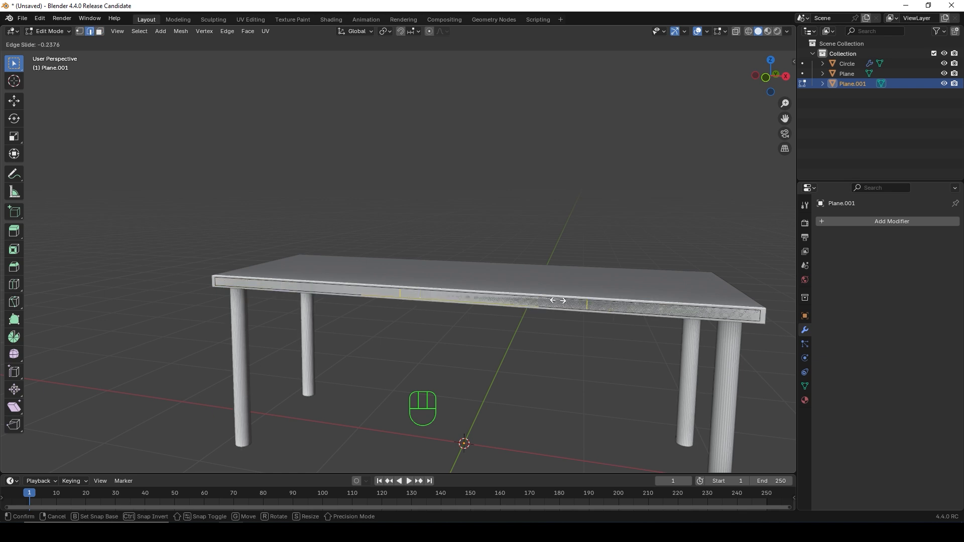
key(Escape)
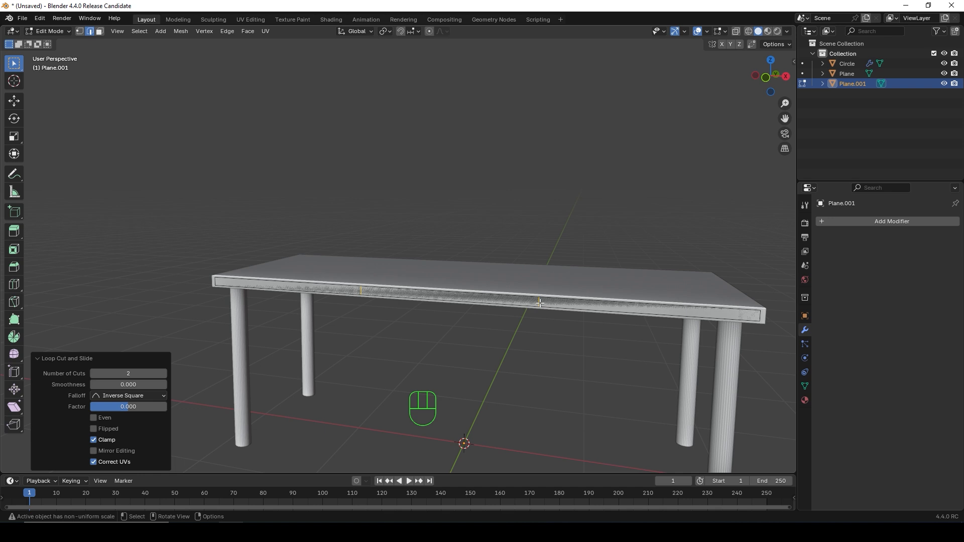
Bevel the two new edge cuts with a width of about 0.028 m and a single segment.
key(ctrl+b)
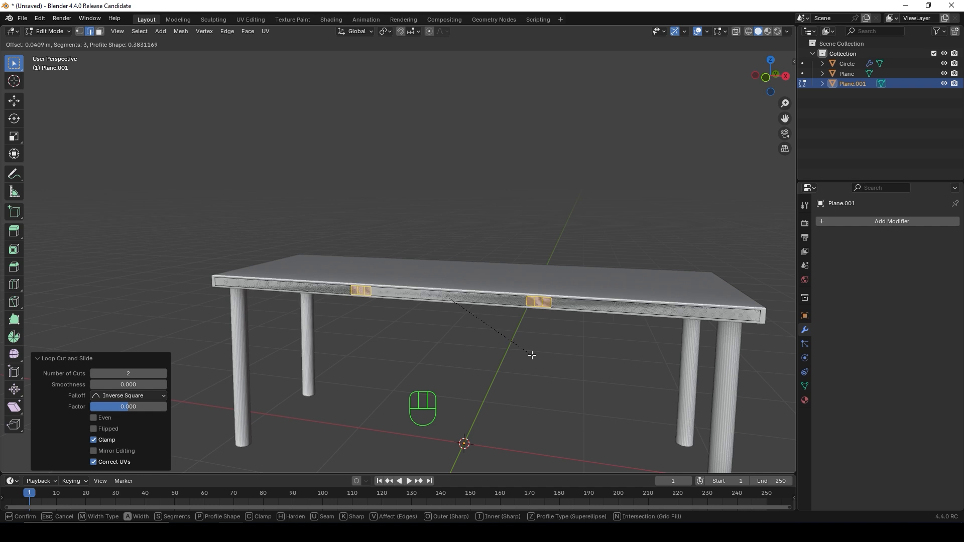
scroll(532, 355, down, 1)
scroll(532, 355, down, 1)
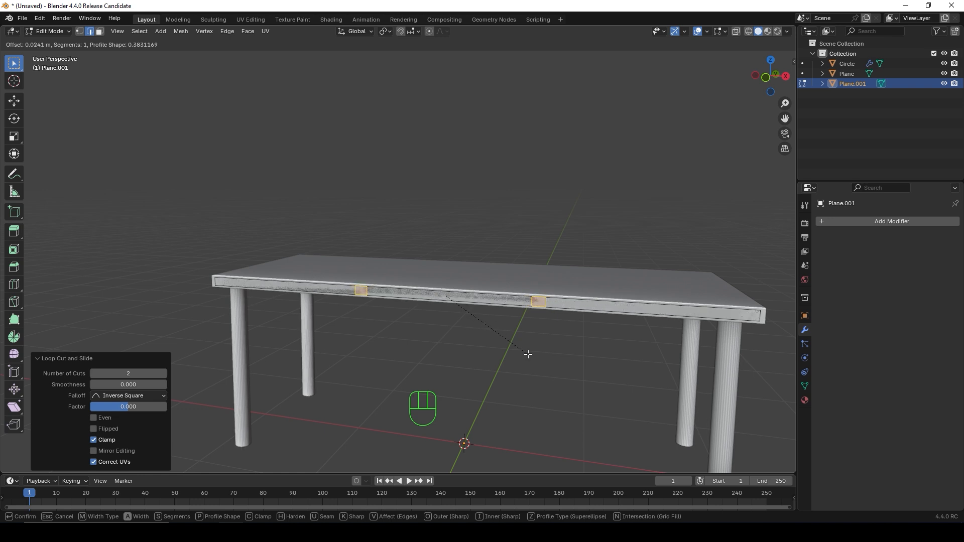
click(526, 352)
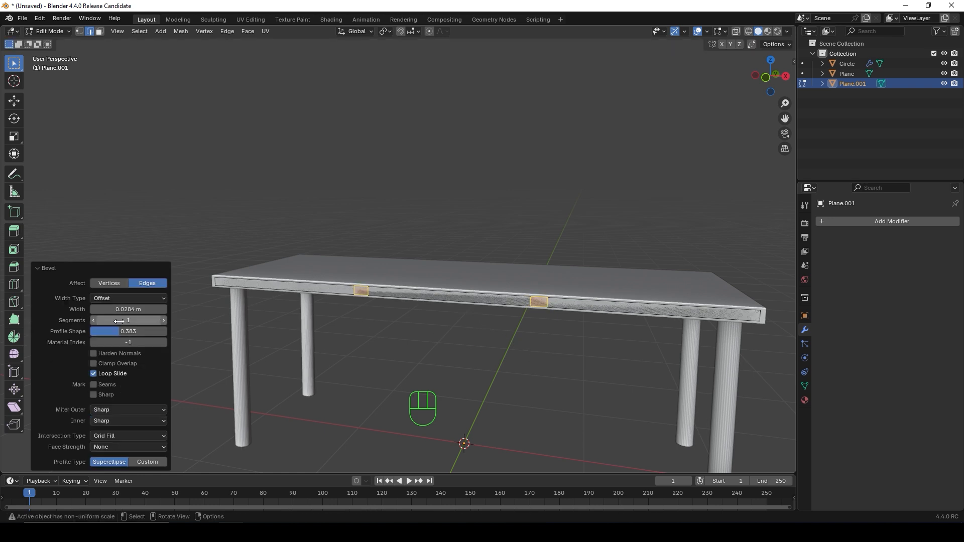
Try 4 segments for the bevel and set the segment count back to 1.
drag(152, 320, 169, 320)
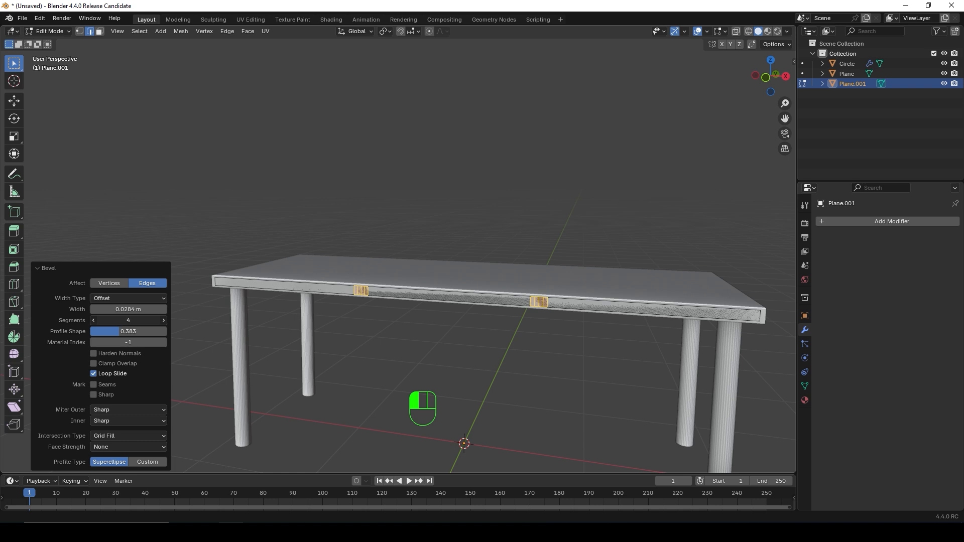
click(122, 321)
text(1)
key(Return)
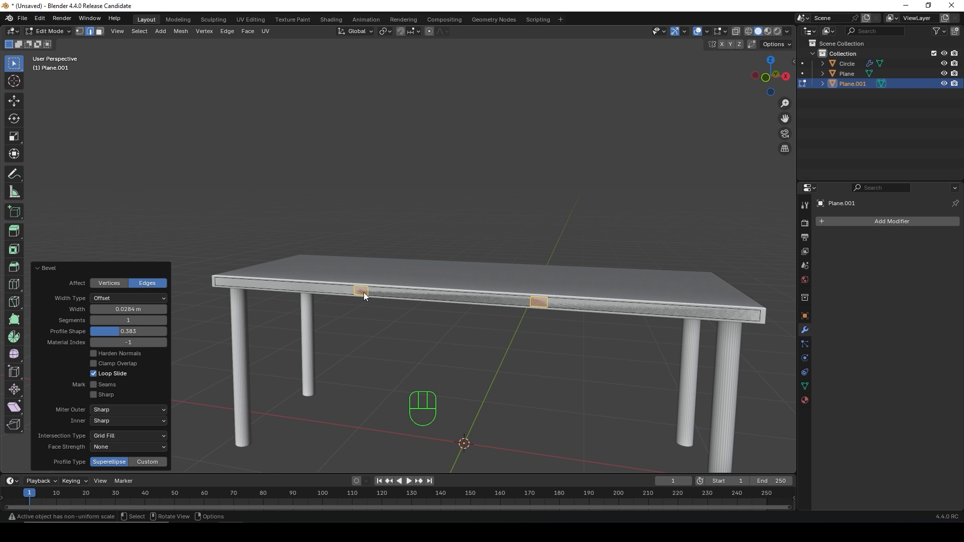
Delete the two narrow beveled faces so the front strip is split into three separate drawer fronts.
key(x)
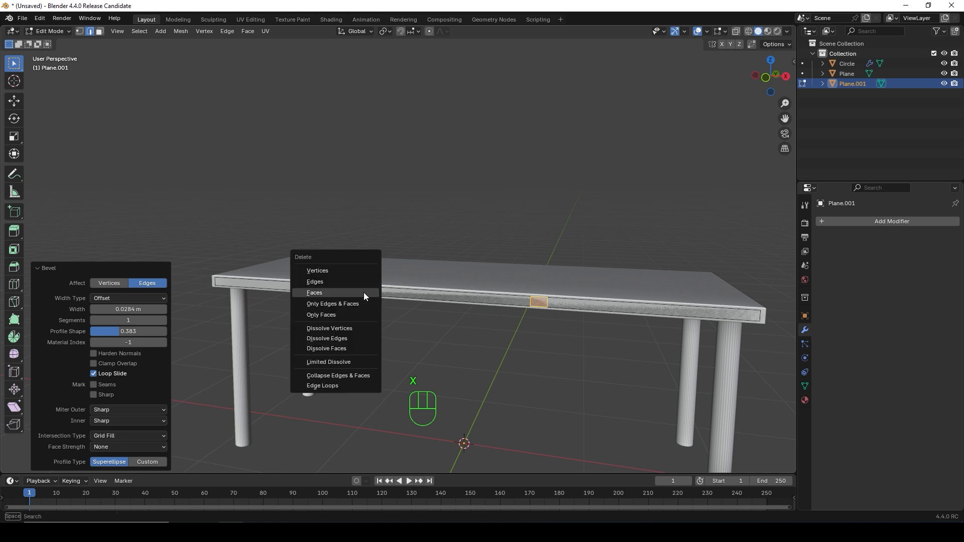
click(318, 292)
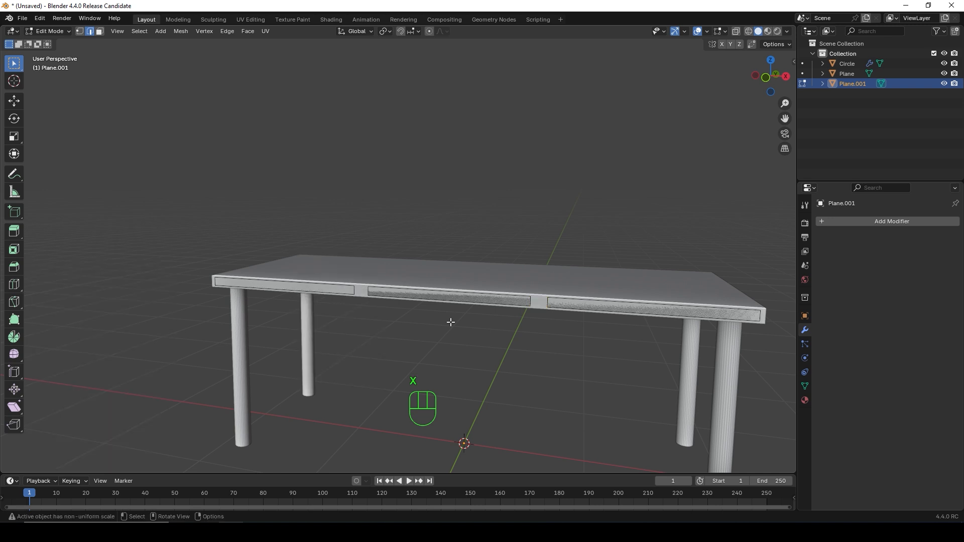
middle_drag(450, 322, 294, 310)
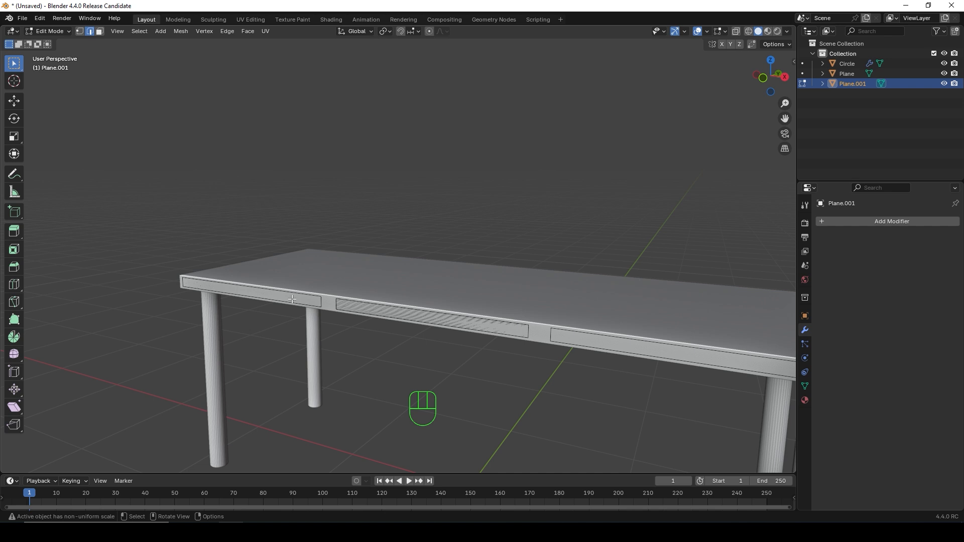
Select the three drawer front faces and extrude them outward together by about 0.038 m.
click(292, 299)
key(3)
click(289, 296)
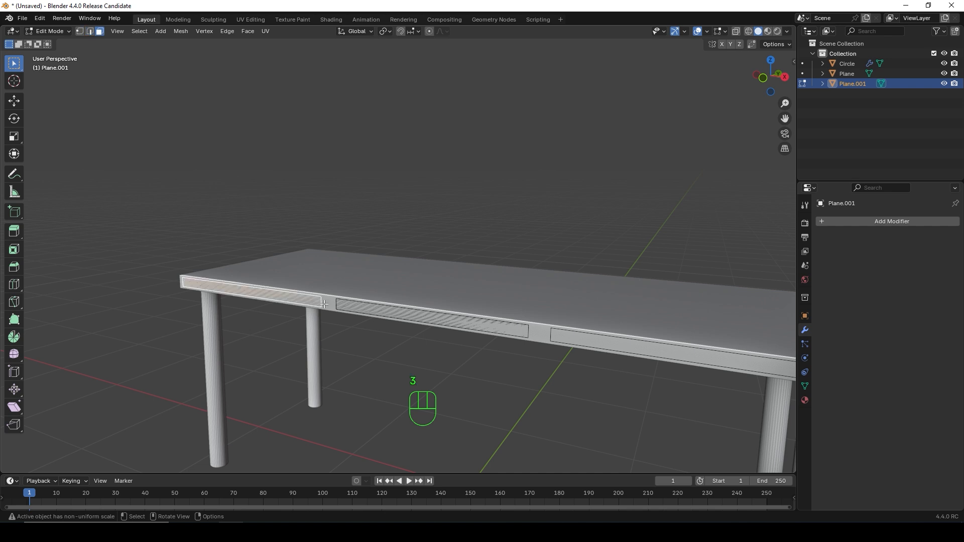
ctrl+click(432, 317)
ctrl+click(587, 351)
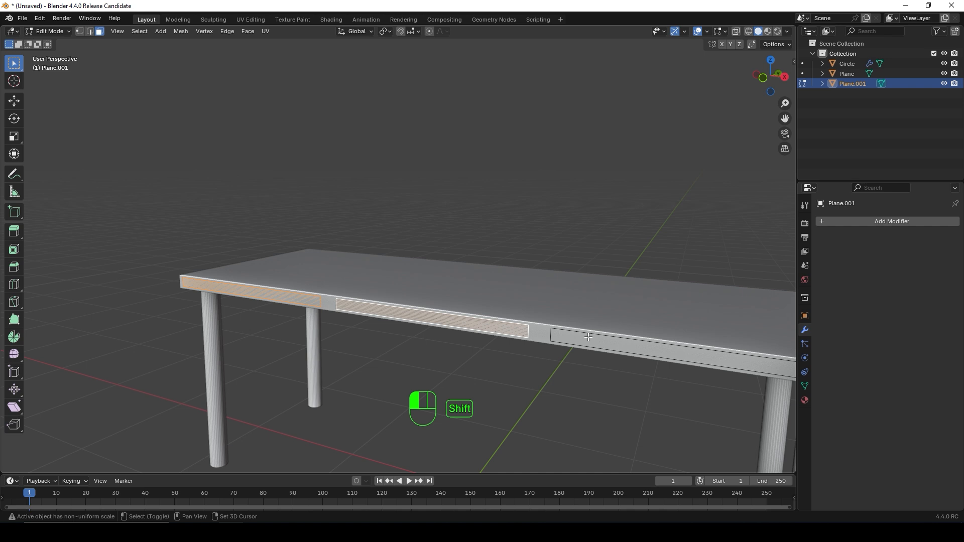
middle_drag(586, 350, 534, 355)
scroll(498, 361, down, 1)
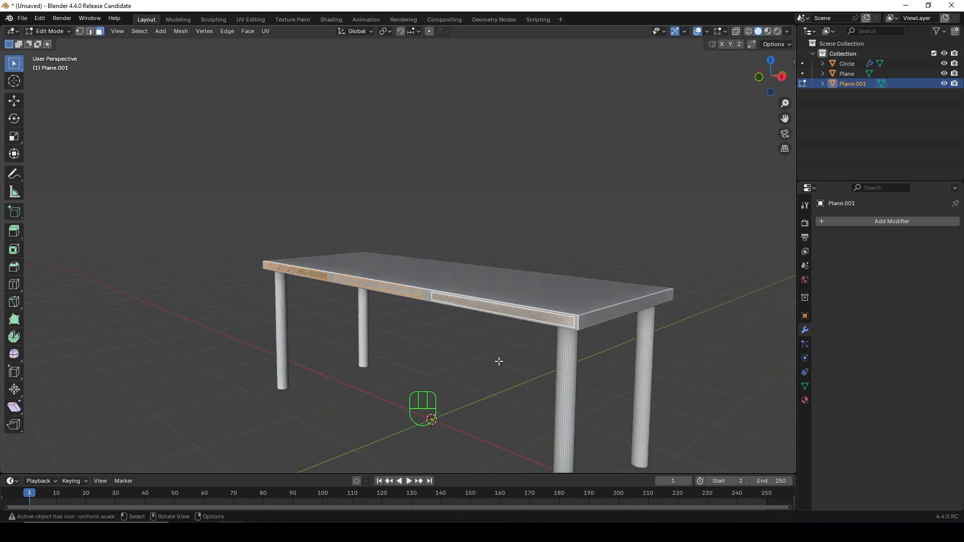
key(e)
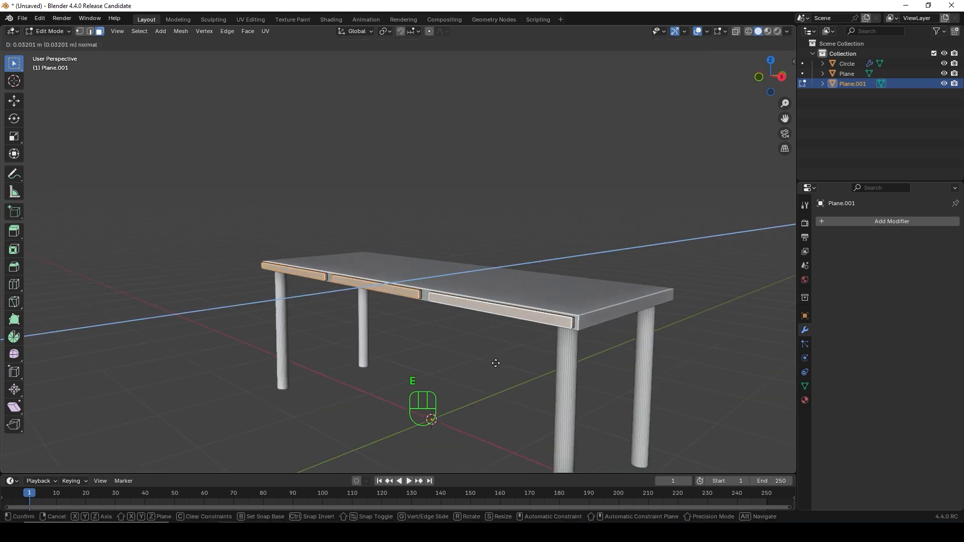
click(496, 363)
scroll(497, 366, up, 3)
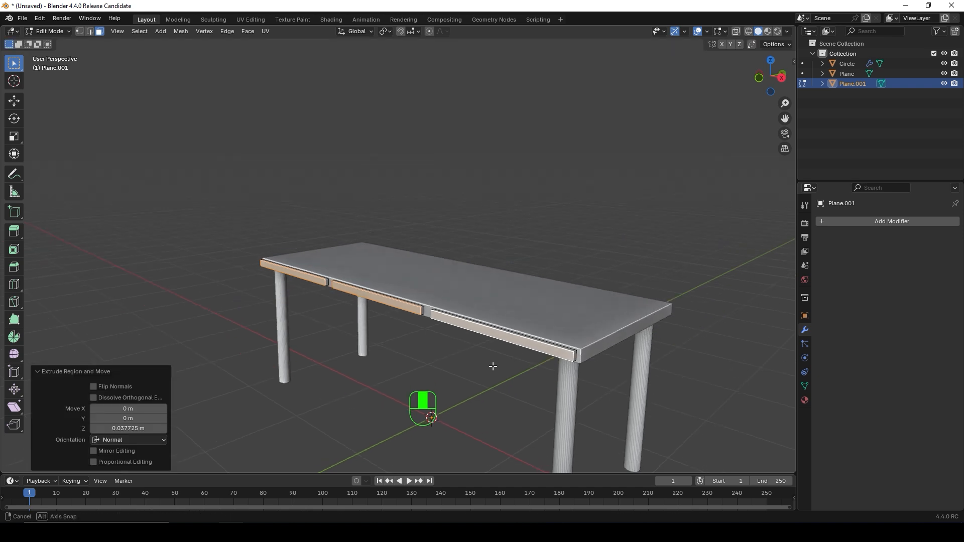
scroll(502, 376, down, 3)
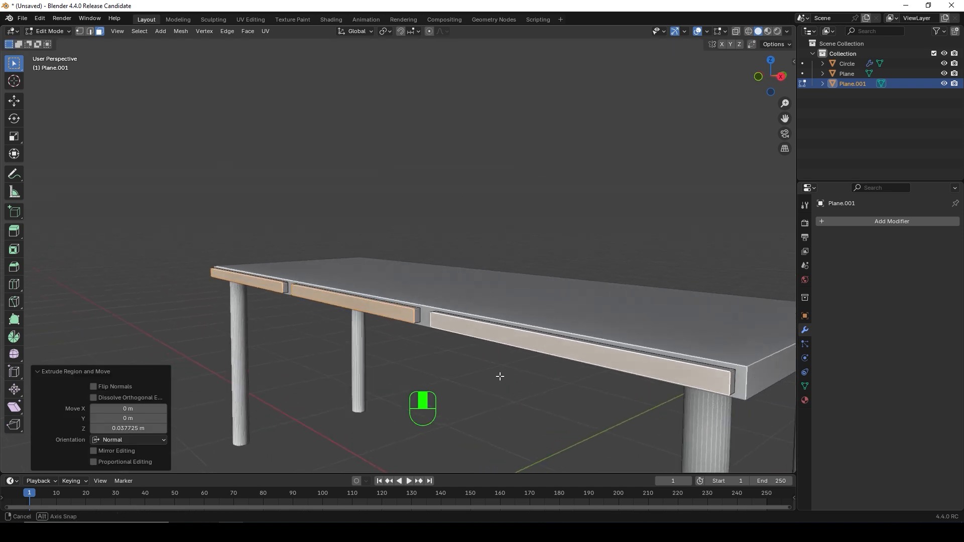
Bevel the outer edges of the three drawer fronts with a width of about 0.008 m and 3 segments, and return to Object Mode.
key(ctrl)
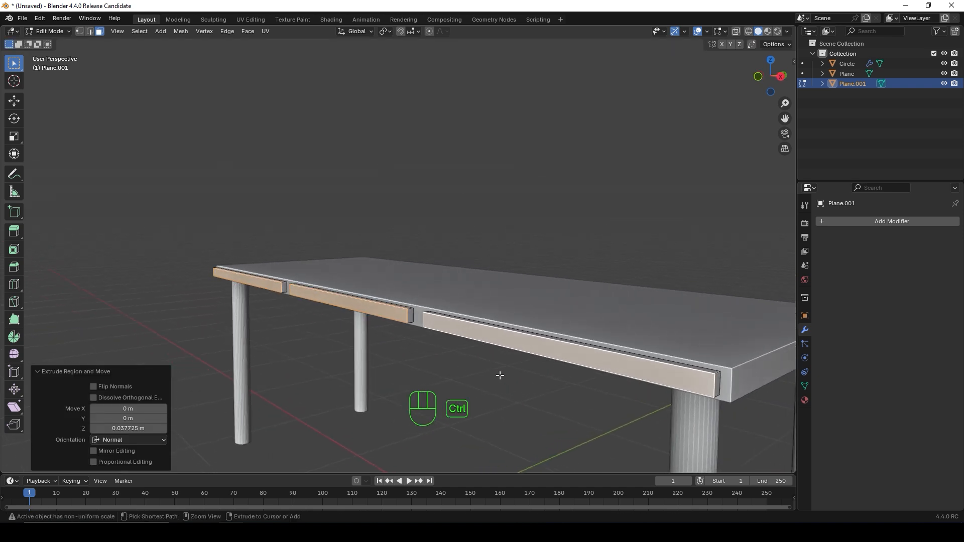
key(ctrl+b)
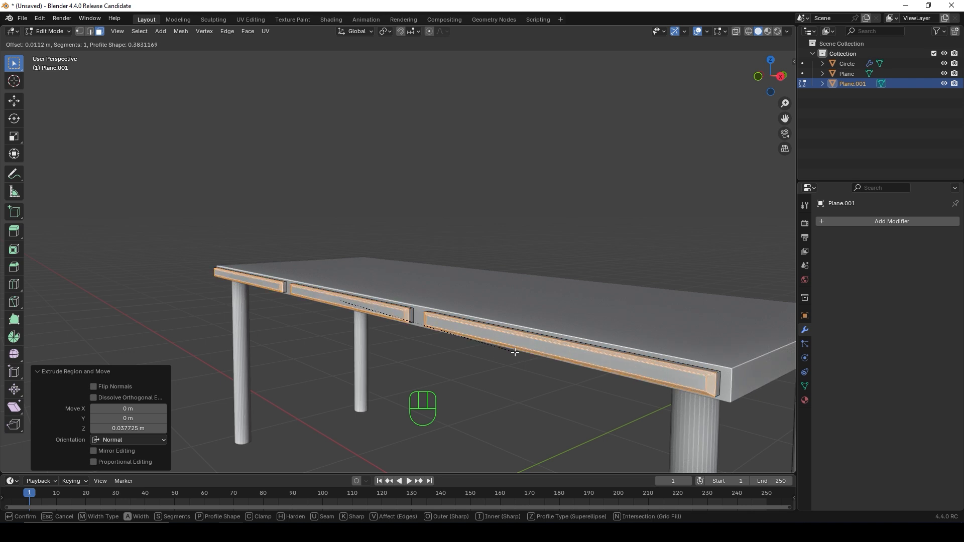
scroll(515, 352, up, 1)
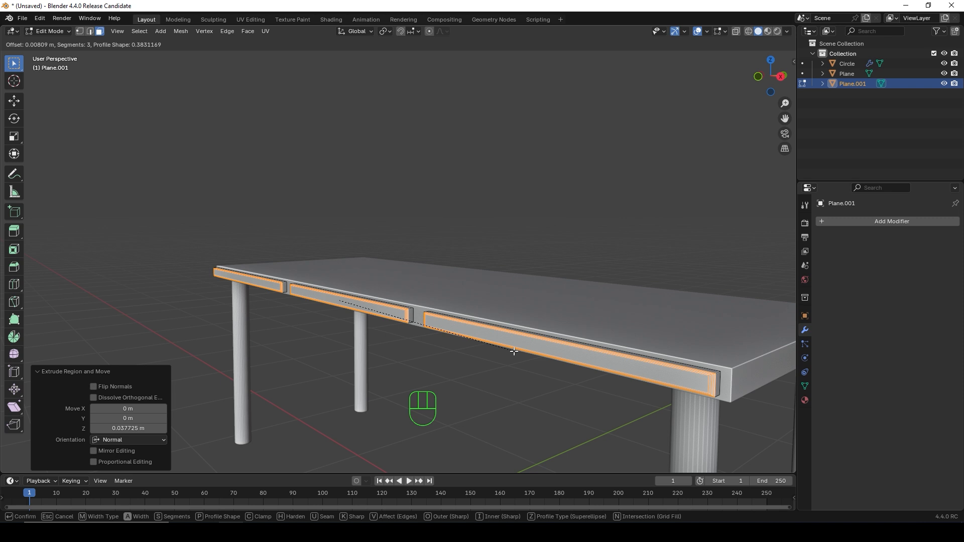
click(514, 351)
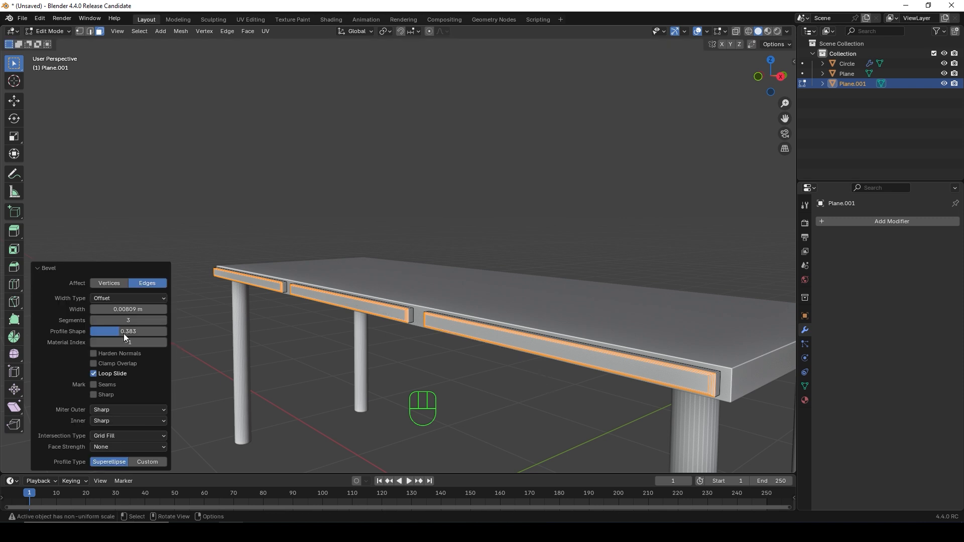
middle_drag(558, 370, 541, 367)
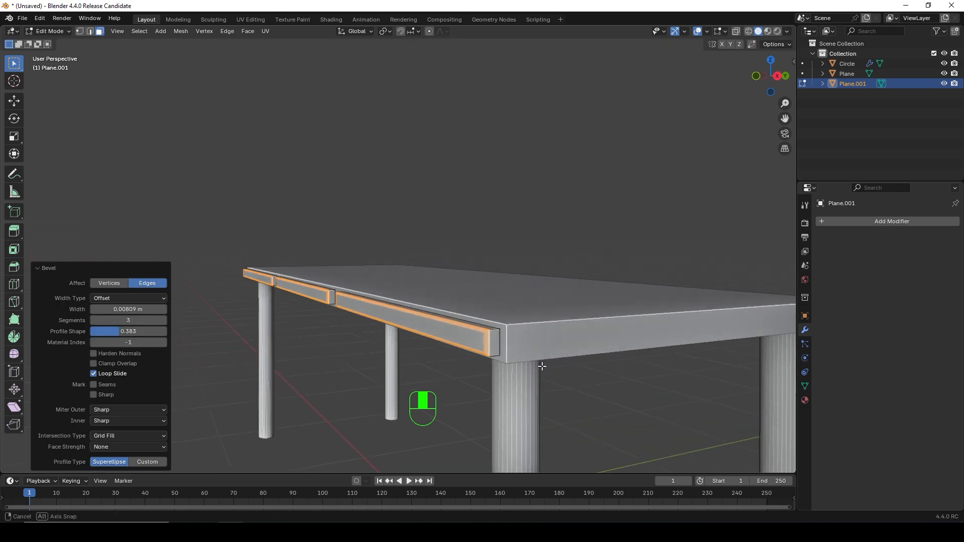
middle_drag(393, 365, 448, 371)
click(425, 368)
scroll(464, 370, down, 1)
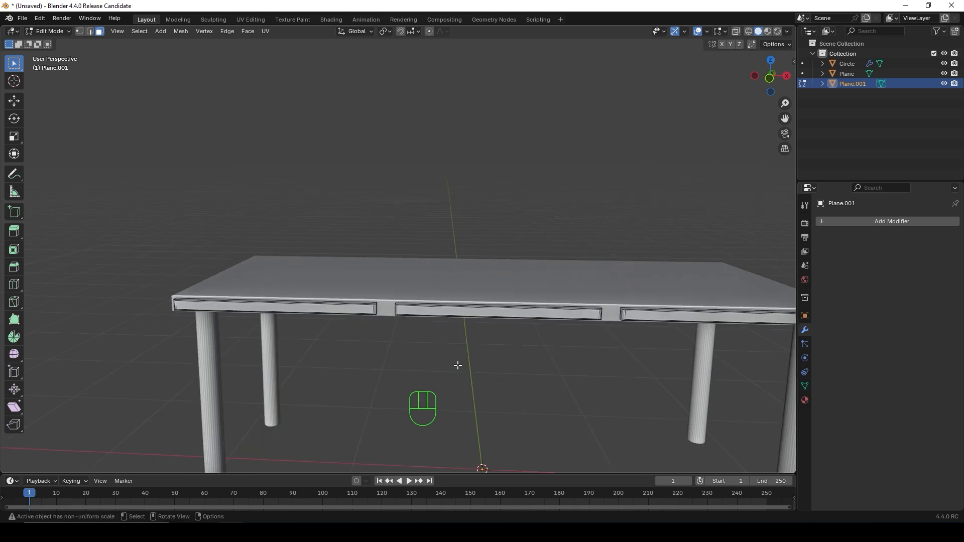
key(Tab)
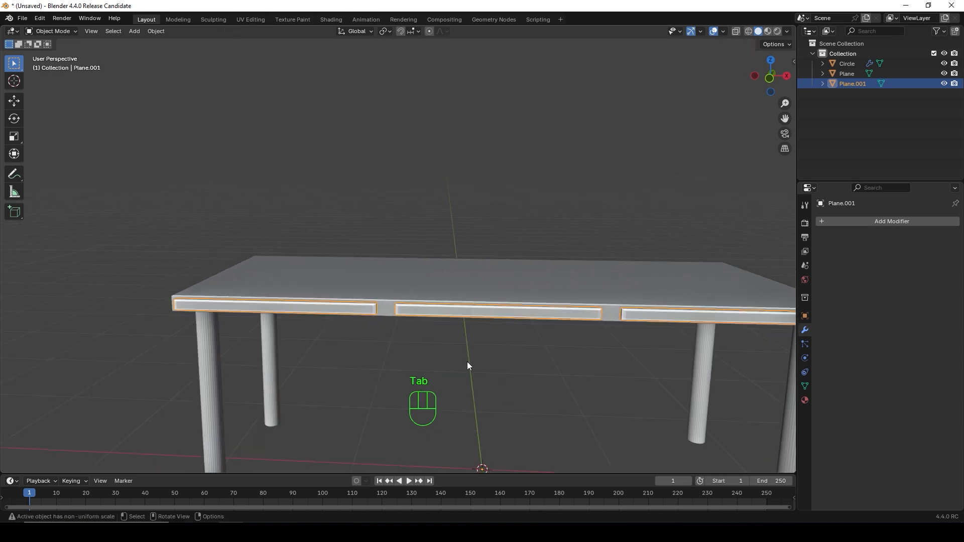
Place the 3D cursor at about the middle of the left drawer front in the front orthographic view.
scroll(445, 359, down, 2)
middle_drag(444, 357, 449, 347)
key(KP_1)
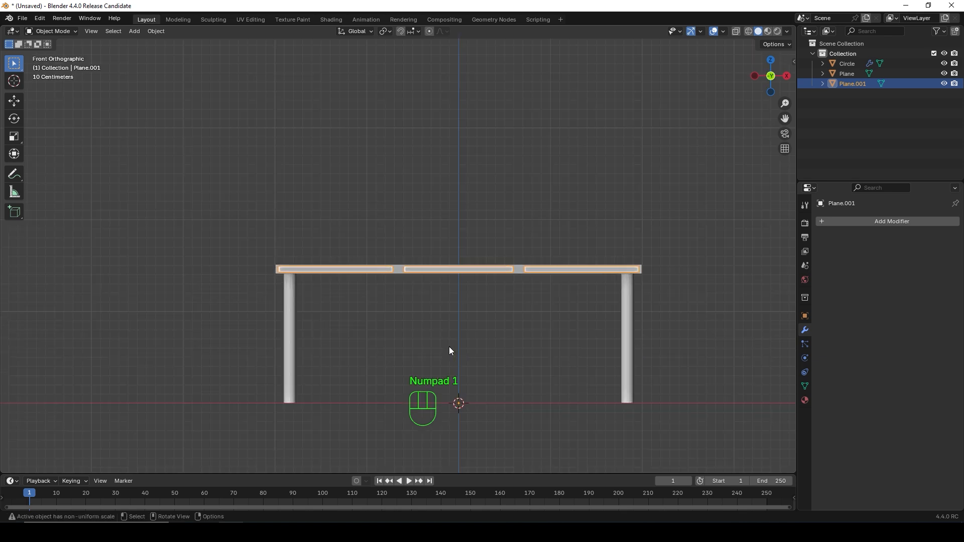
scroll(388, 343, up, 2)
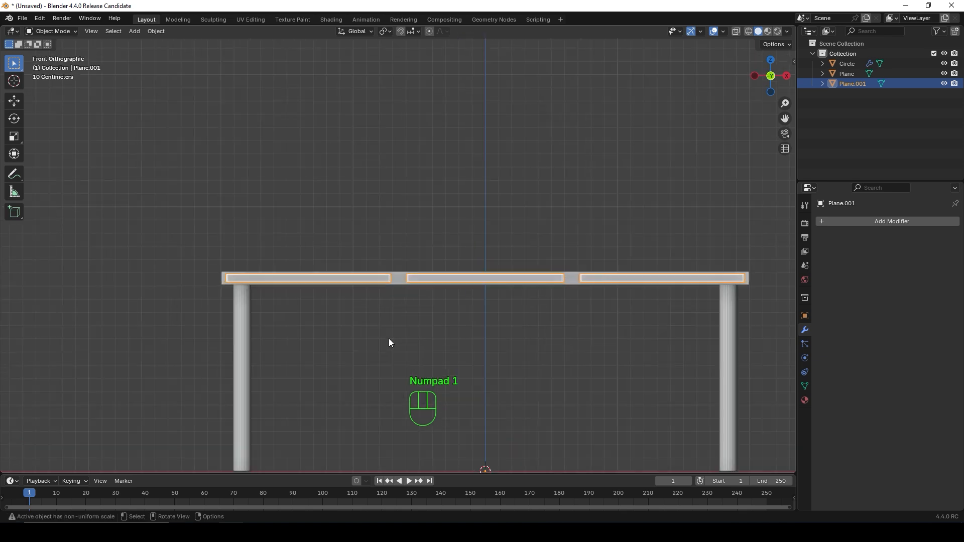
scroll(390, 342, down, 1)
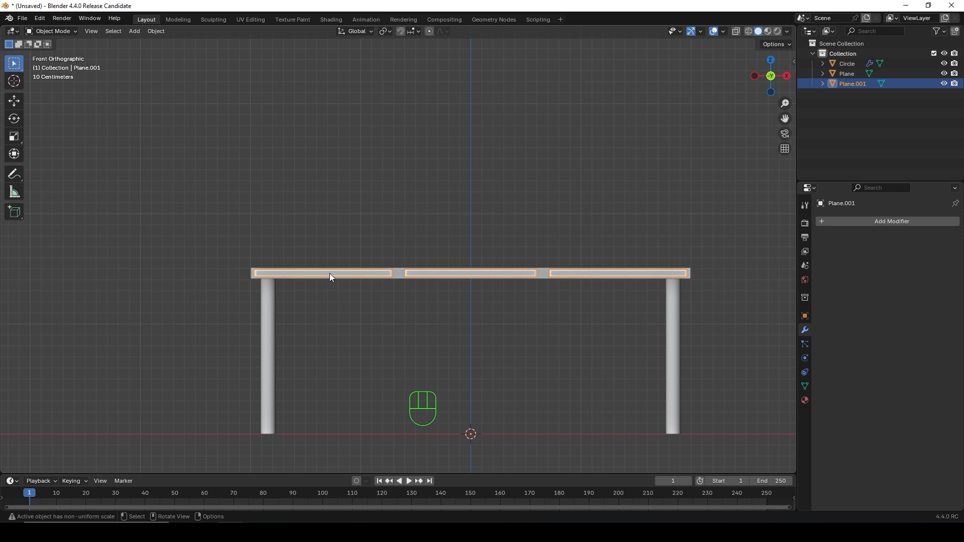
key(shift)
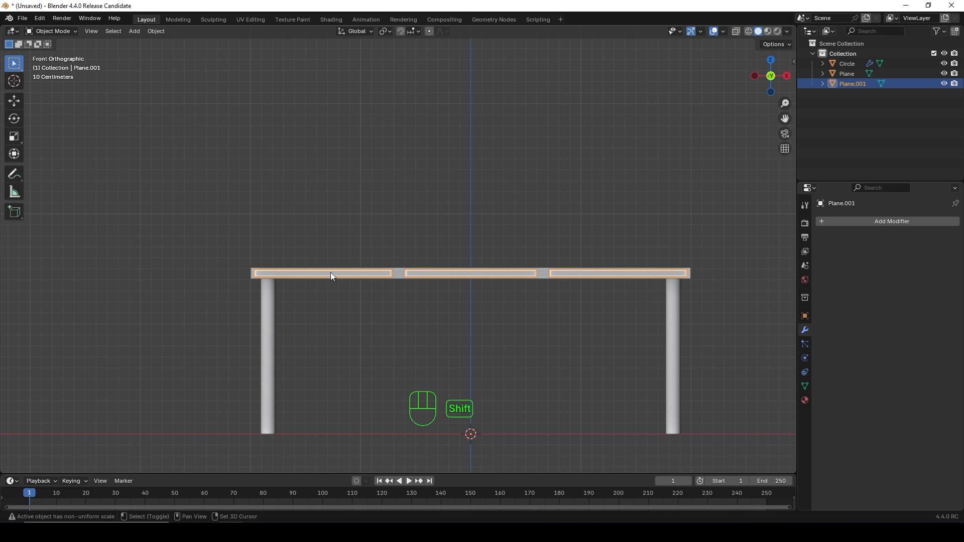
shift+right_click(332, 273)
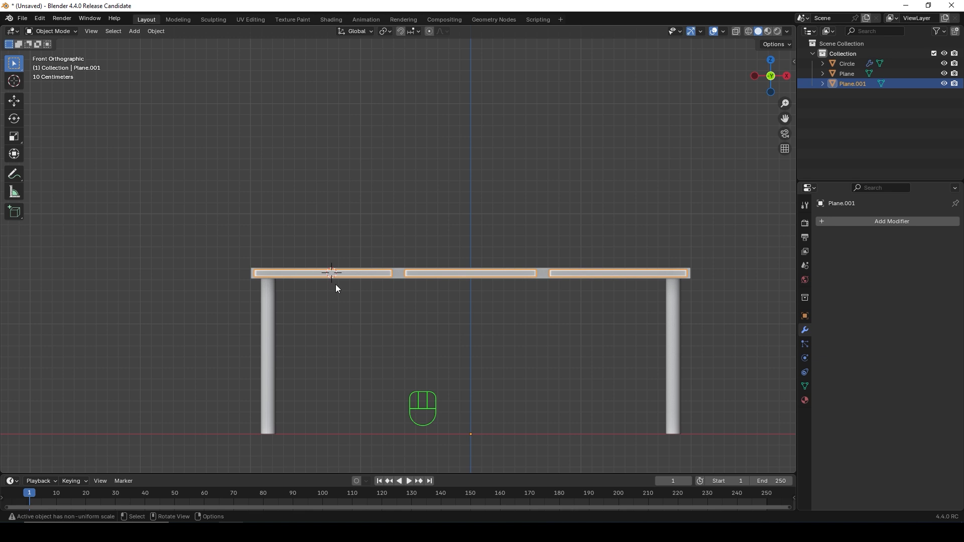
scroll(335, 285, up, 5)
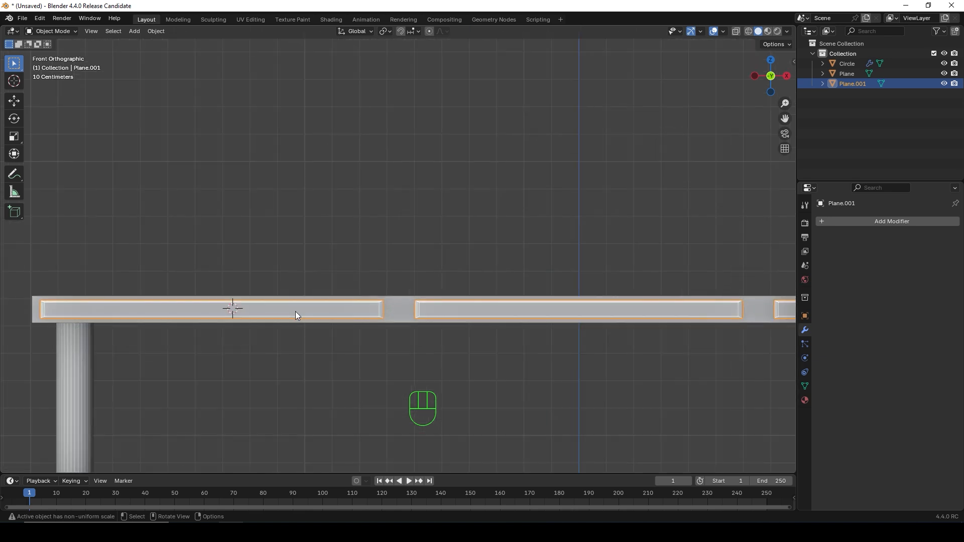
scroll(295, 311, down, 4)
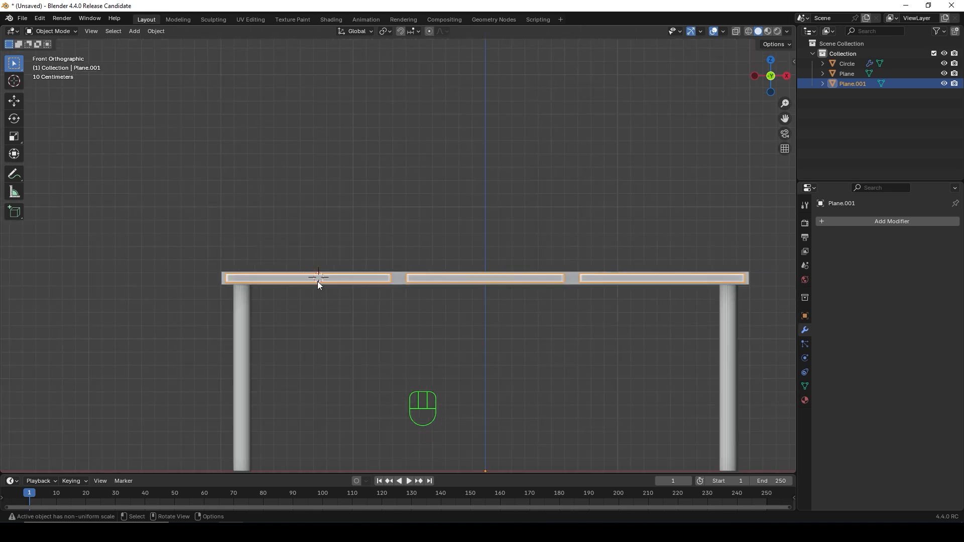
Add a UV sphere at the 3D cursor and set its segment count to 24.
key(shift+a)
mouse_move(318, 282)
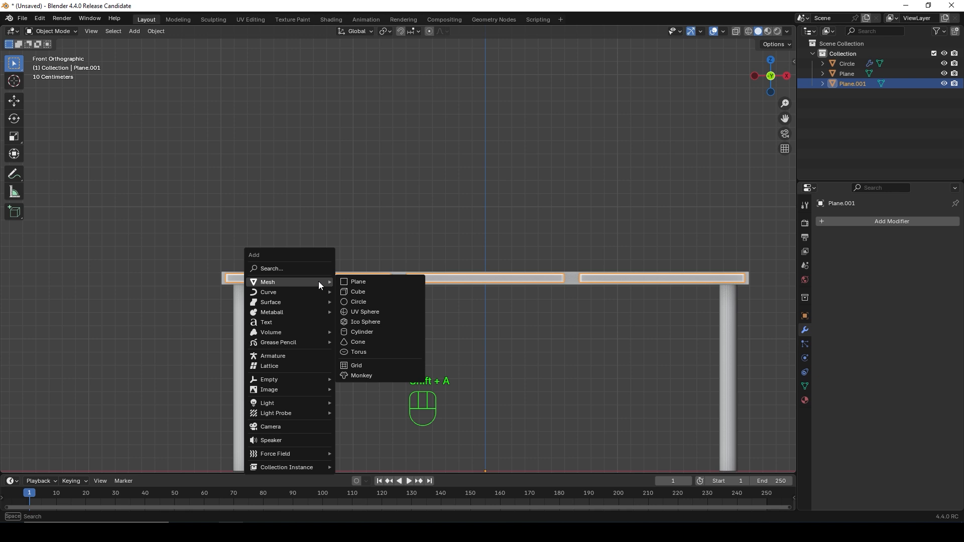
click(360, 311)
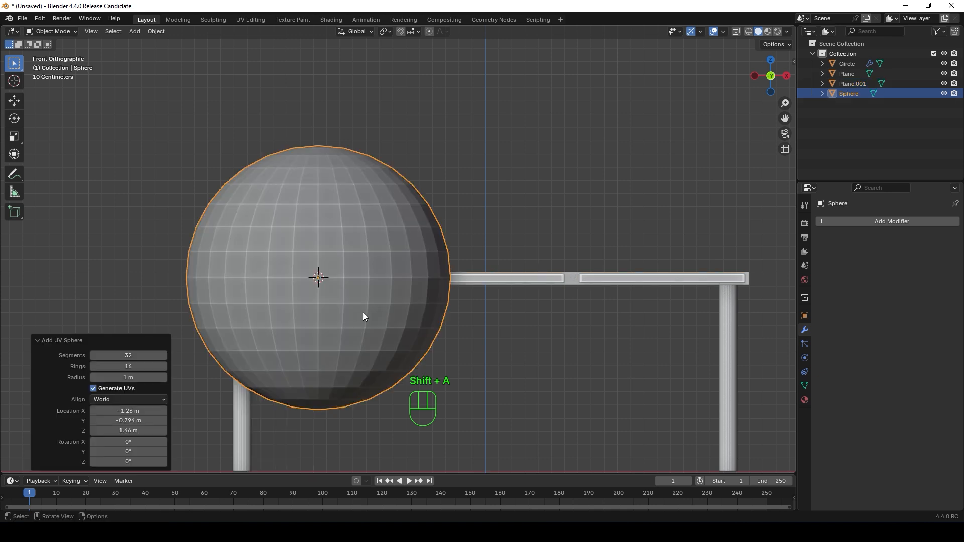
scroll(360, 314, down, 1)
scroll(364, 302, down, 1)
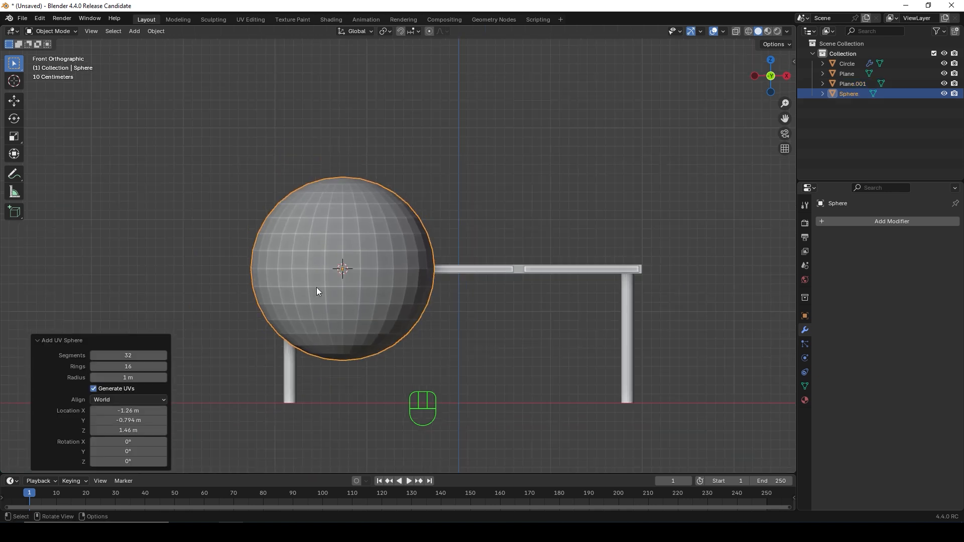
click(129, 355)
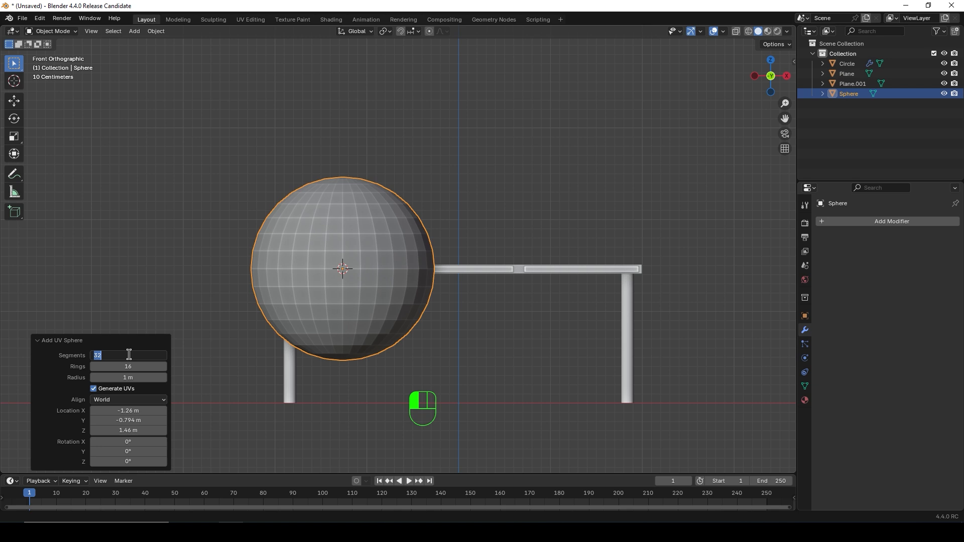
text(16)
key(Return)
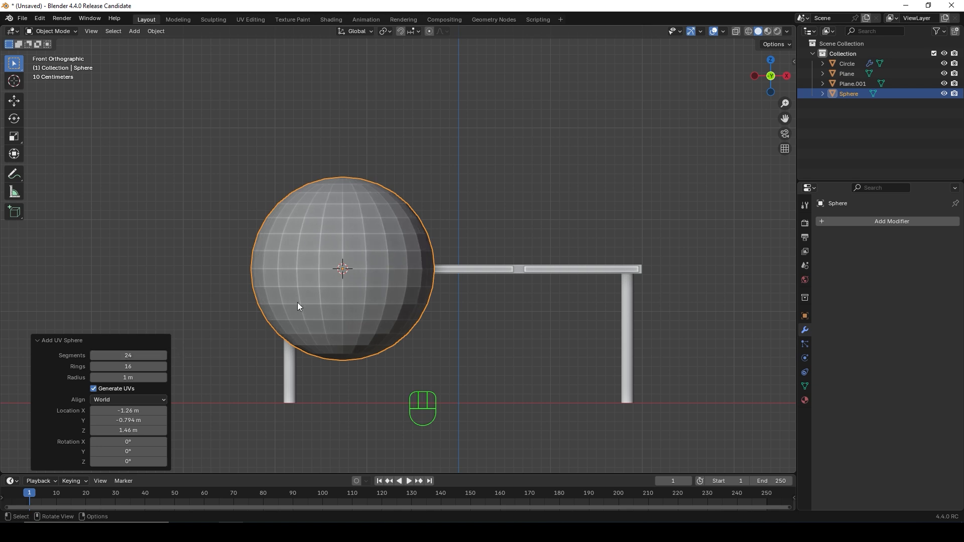
Turn on X-ray display and scale the sphere down by a factor of about 0.043.
click(736, 31)
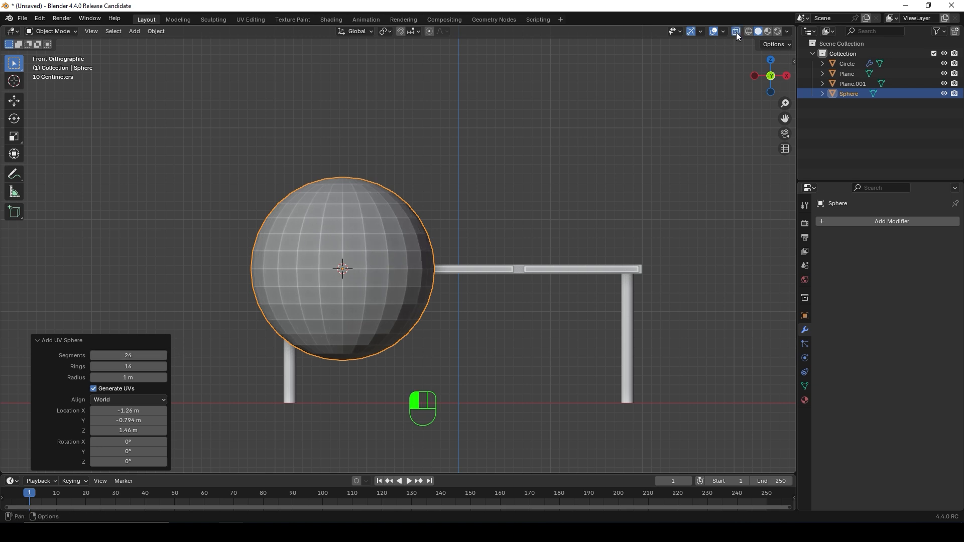
click(357, 276)
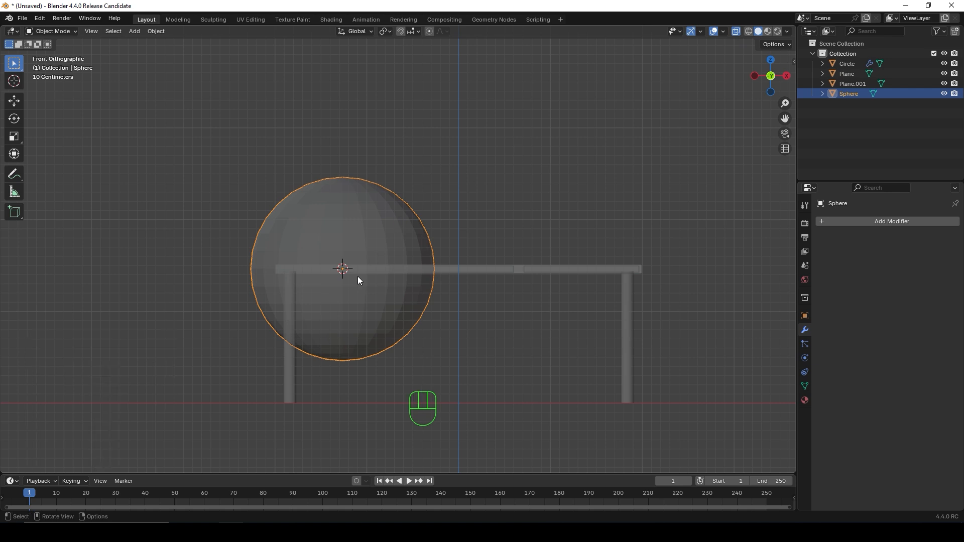
key(s)
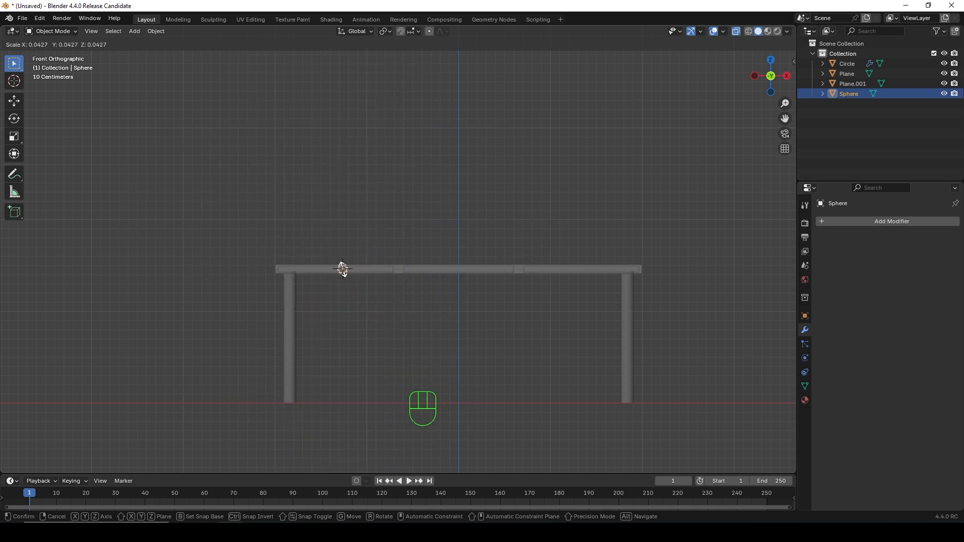
click(342, 270)
scroll(348, 276, up, 5)
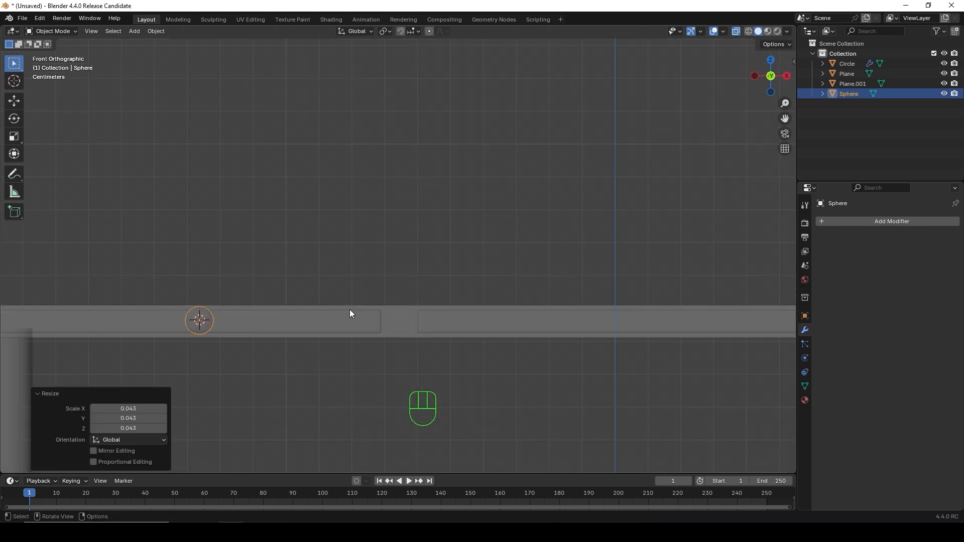
Scale the sphere on the left drawer front down by a factor of about 0.528 and turn off X-ray display.
middle_drag(350, 314, 308, 337)
key(KP_1)
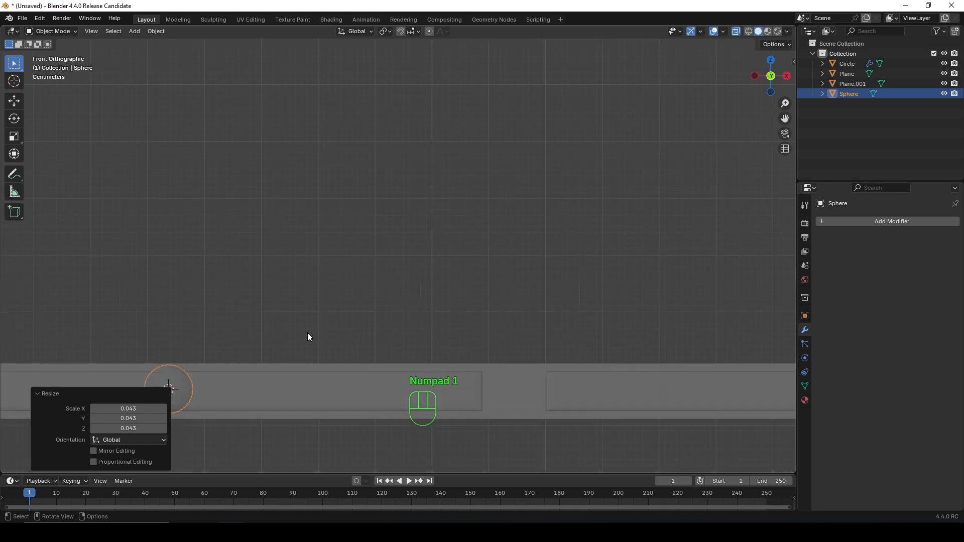
scroll(281, 314, down, 2)
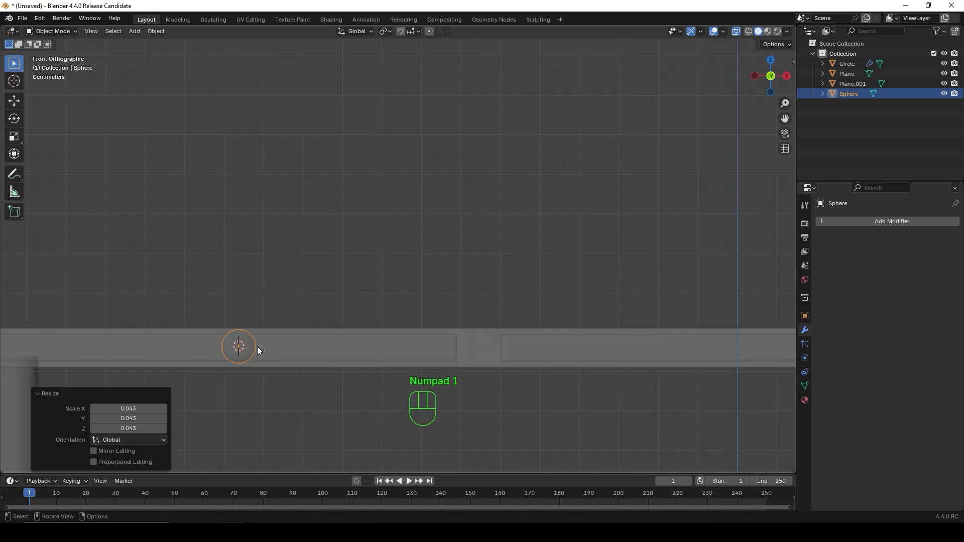
key(s)
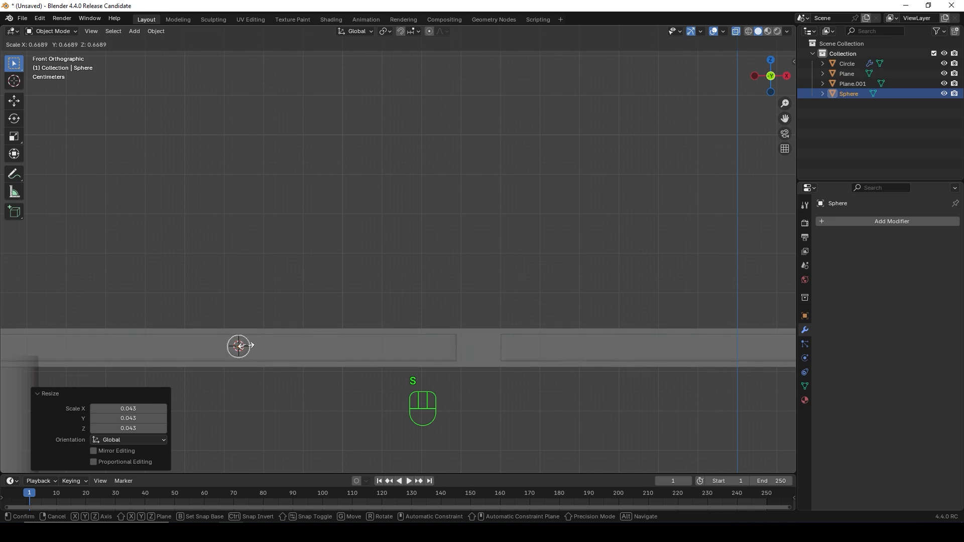
click(246, 346)
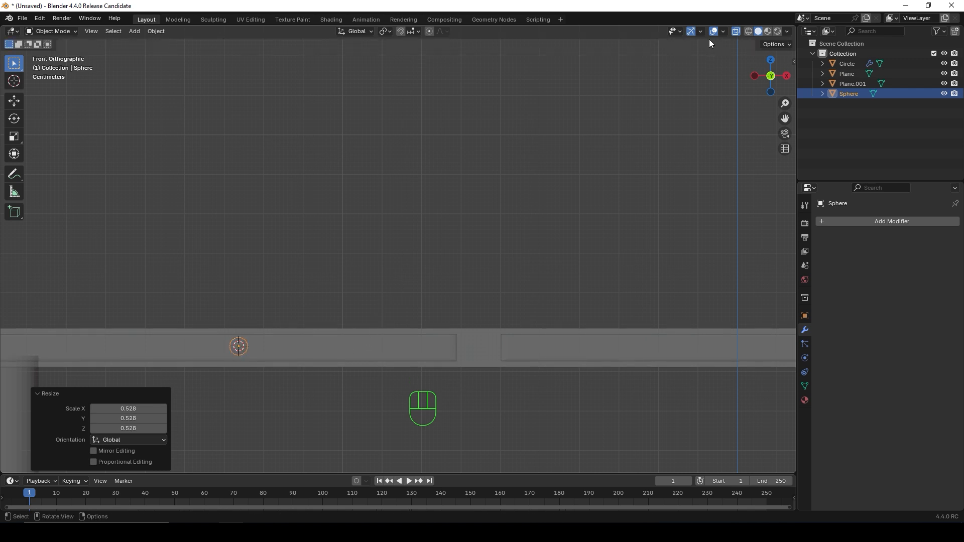
click(736, 31)
Move the sphere down along the global Z axis by about 0.003 m to centre it vertically on the drawer front.
mouse_move(400, 251)
middle_down()
mouse_move(382, 288)
mouse_move(338, 286)
mouse_move(349, 265)
mouse_move(396, 248)
mouse_move(405, 258)
mouse_move(377, 295)
mouse_move(372, 267)
mouse_move(401, 251)
middle_up()
key(KP_1)
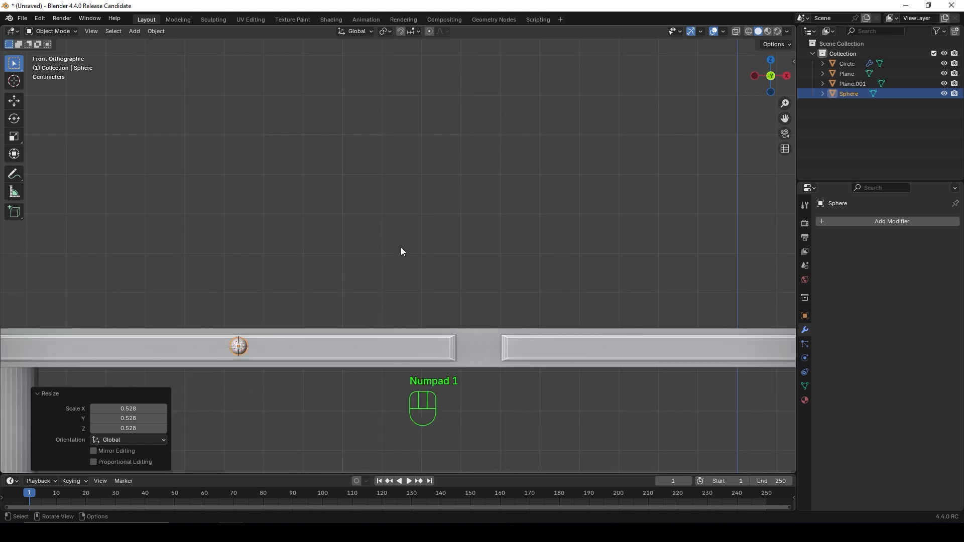
scroll(382, 265, down, 1)
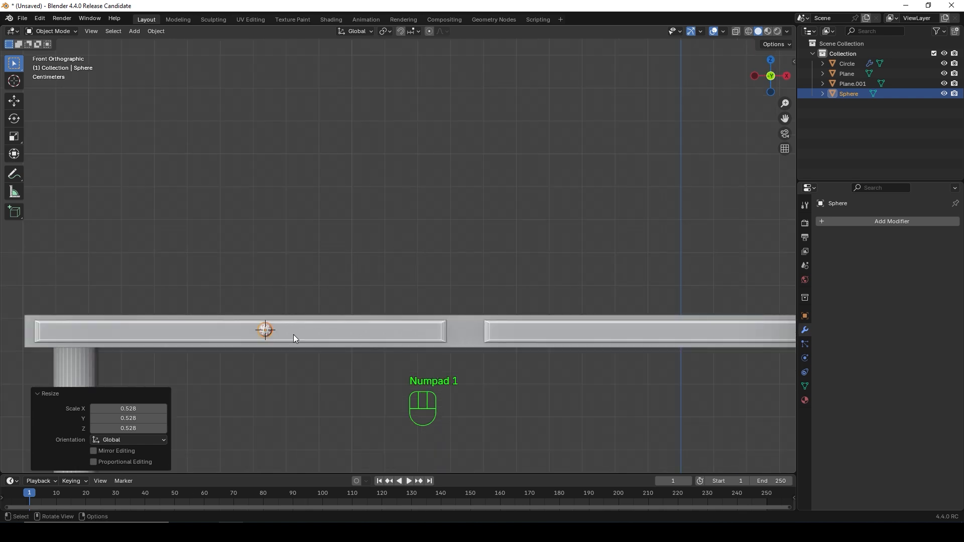
key(g)
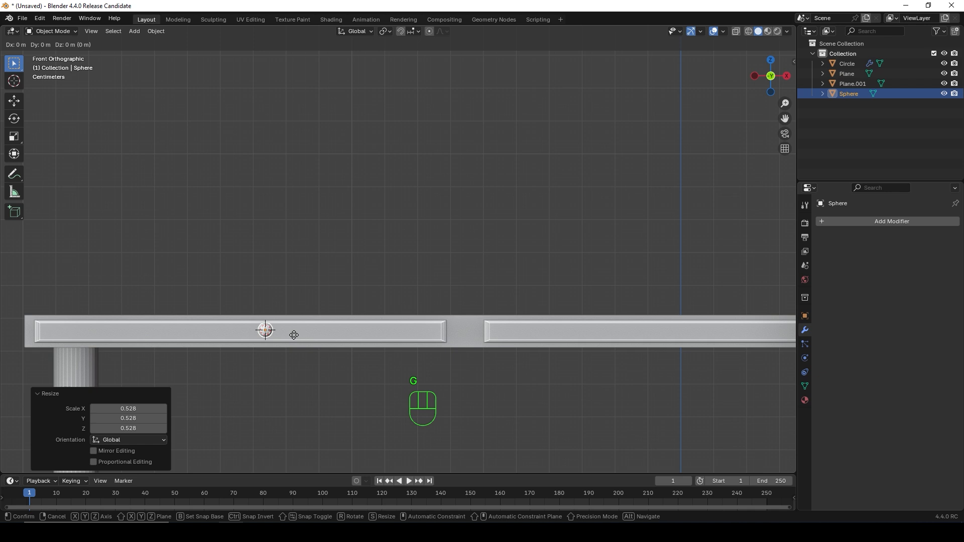
key(z)
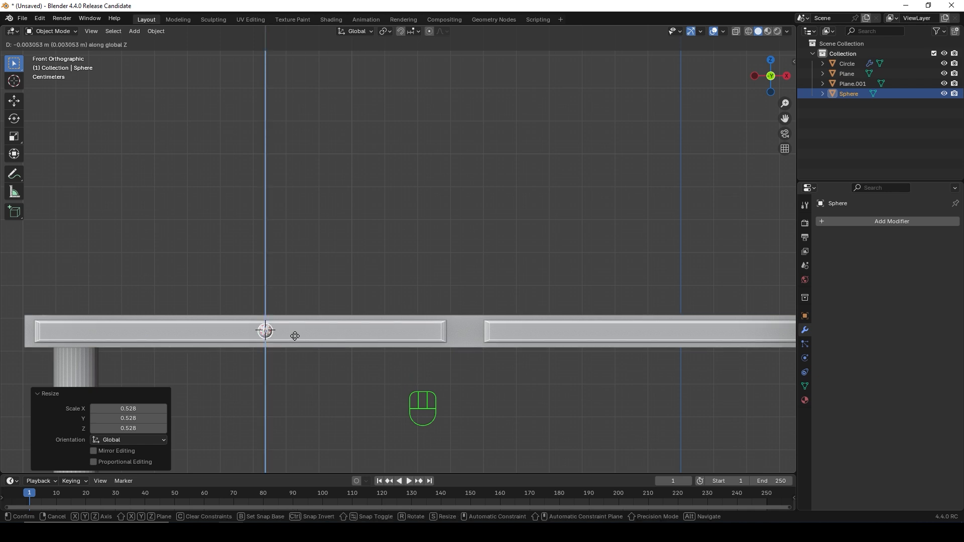
click(294, 335)
Make a linked duplicate of the sphere and move it about 1.266 m along X to the middle drawer front.
scroll(365, 290, down, 3)
scroll(547, 318, down, 3)
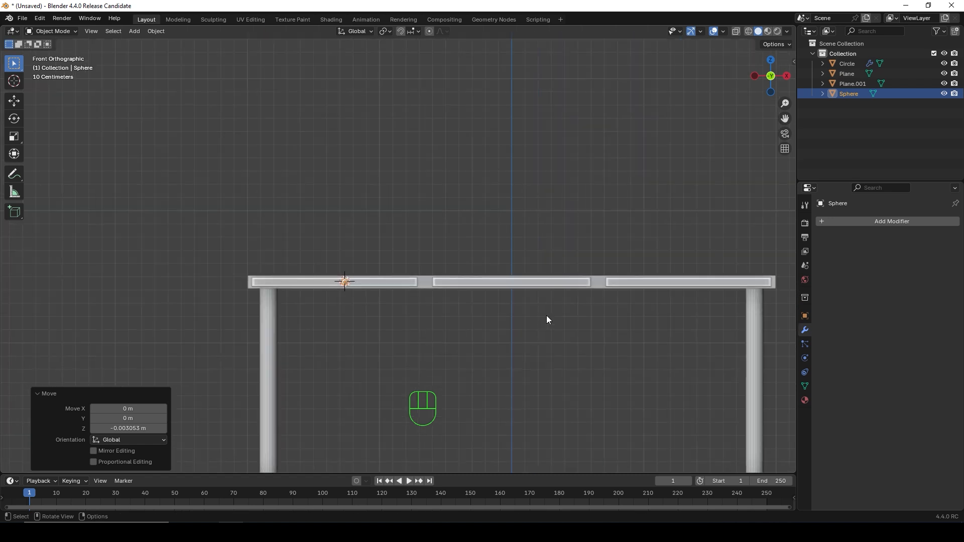
mouse_move(547, 319)
middle_down()
mouse_move(488, 319)
mouse_move(531, 324)
middle_up()
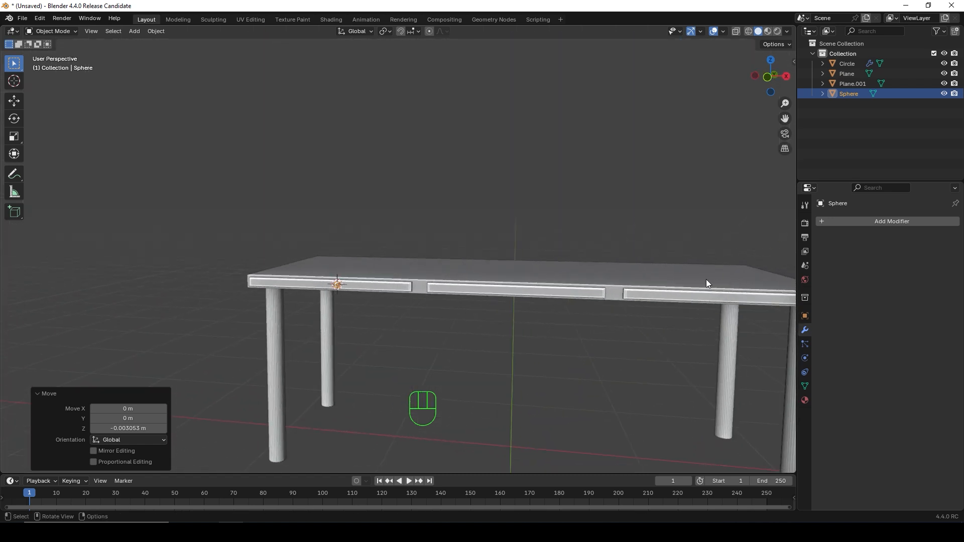
middle_drag(425, 306, 456, 308)
key(KP_1)
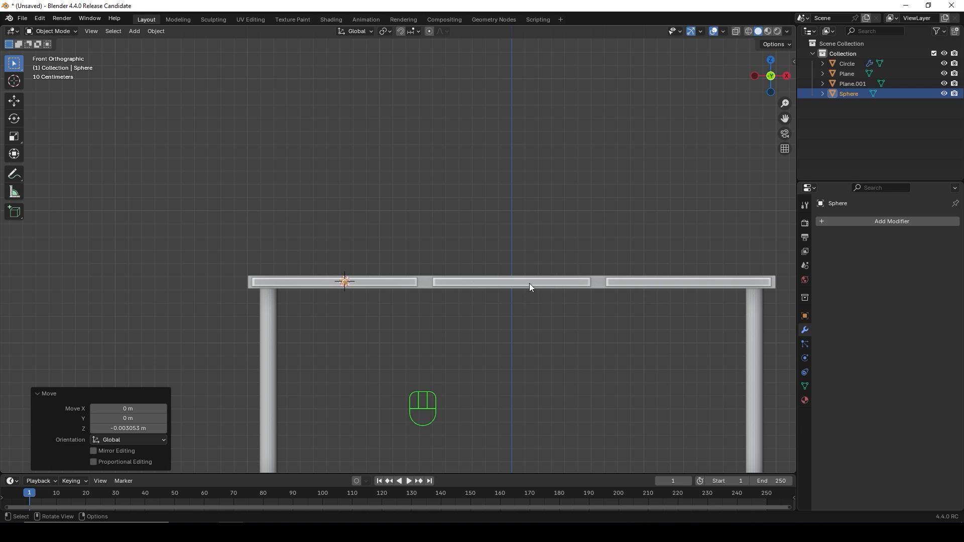
scroll(390, 294, up, 3)
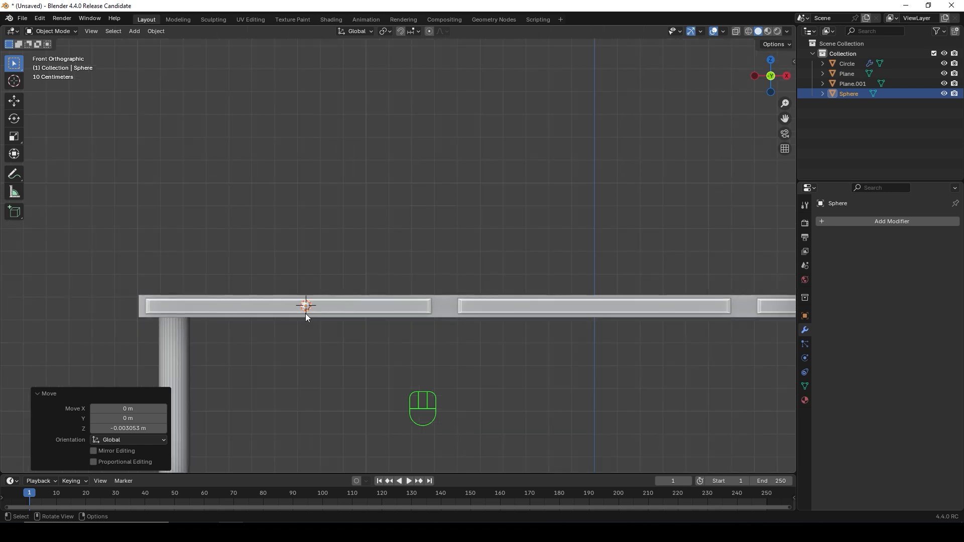
key(alt)
key(alt+d)
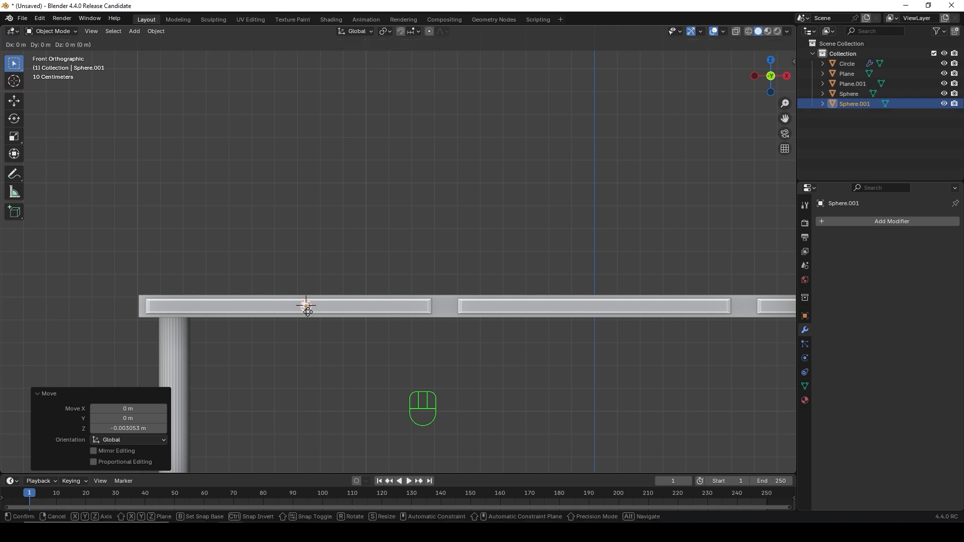
key(x)
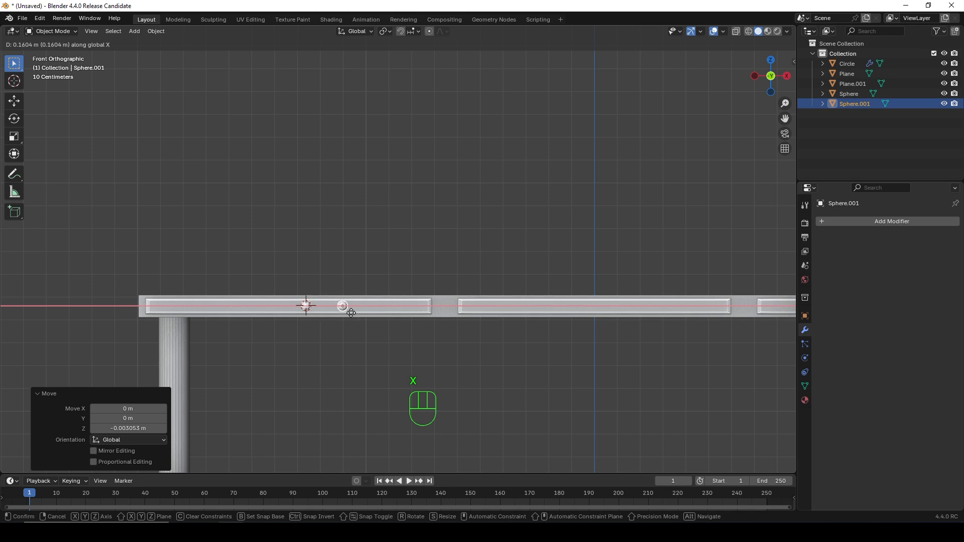
click(595, 313)
Make a linked duplicate of the middle sphere and move it about 1.376 m along X onto the right drawer front.
scroll(628, 344, down, 2)
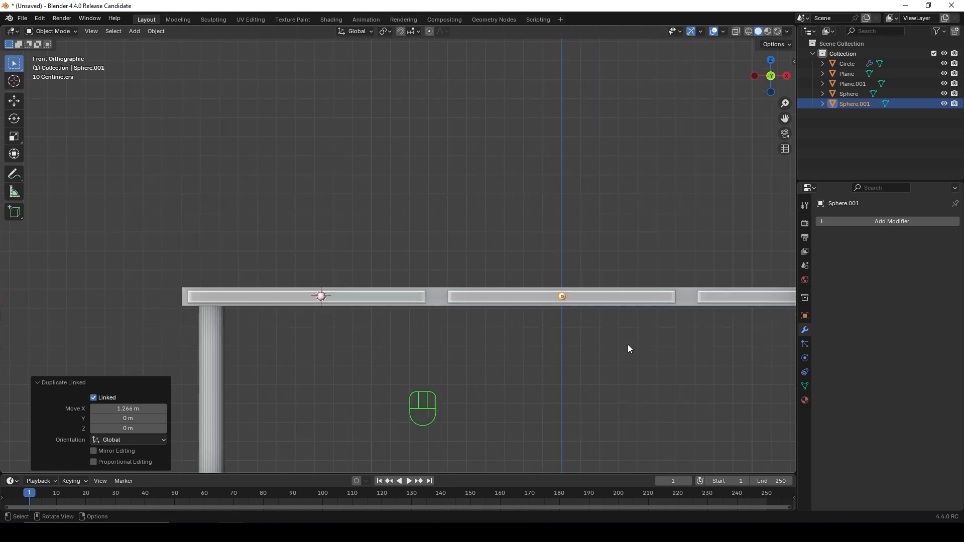
scroll(595, 334, down, 2)
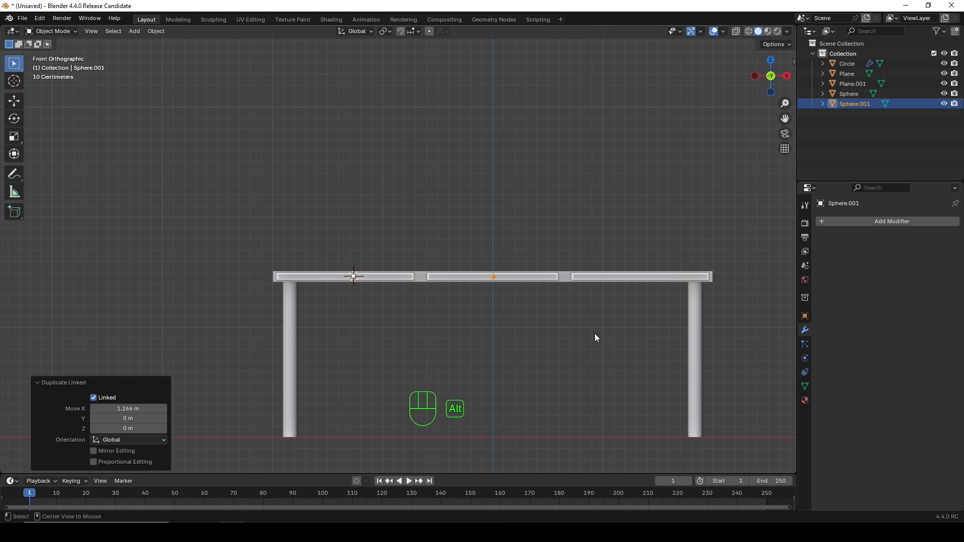
key(alt+d)
key(x)
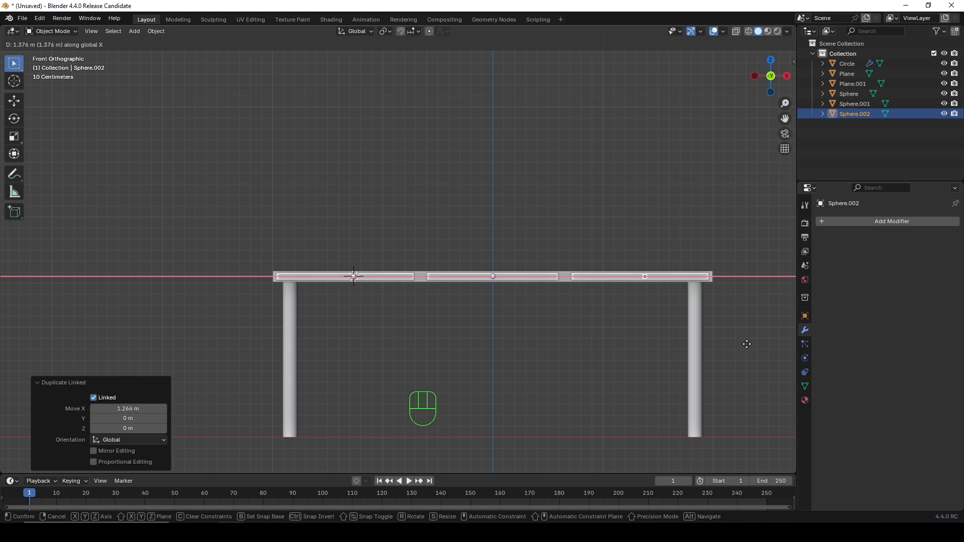
click(746, 344)
Rename the tabletop slab object as Top.
middle_drag(579, 347, 498, 345)
scroll(513, 344, up, 2)
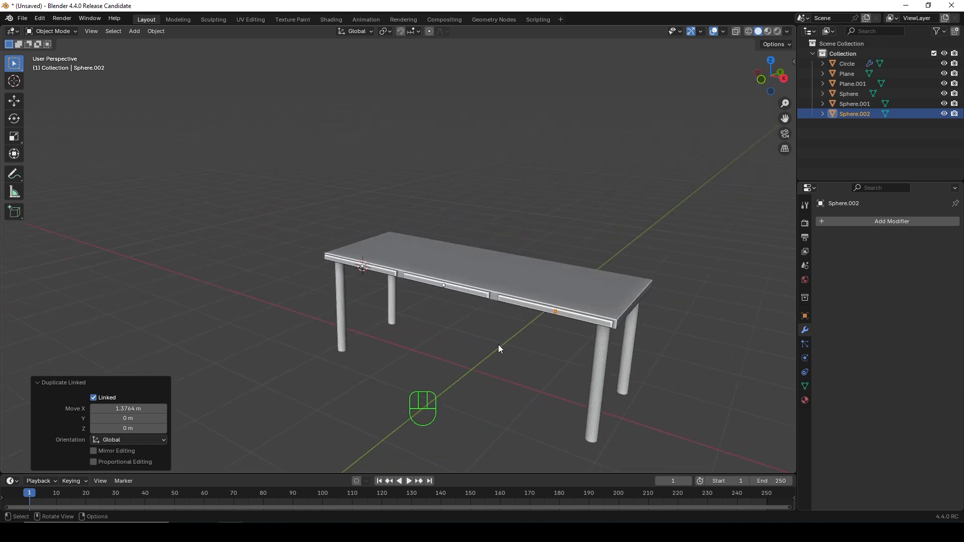
click(525, 284)
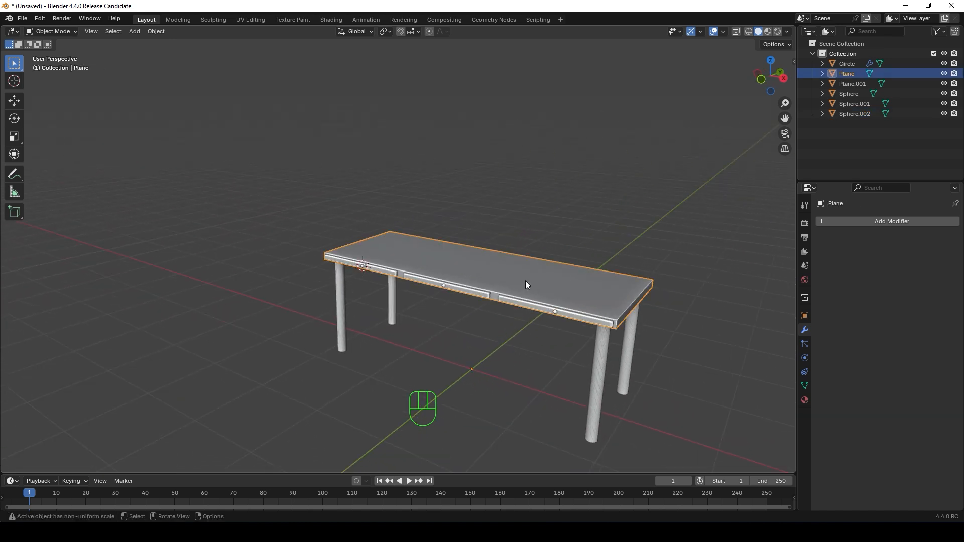
double_click(849, 74)
text(Top)
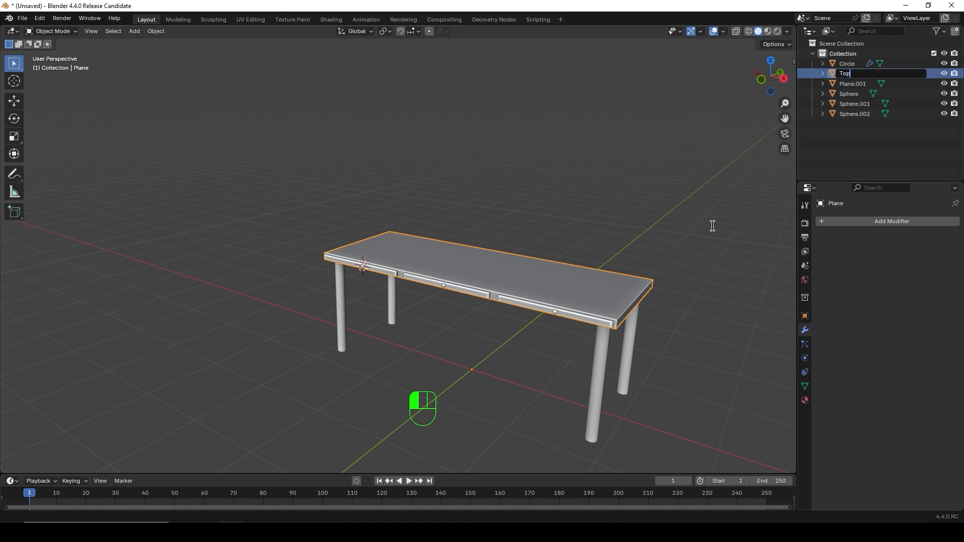
key(Return)
Rename the mirrored table legs object as Legs.
middle_drag(612, 289, 620, 300)
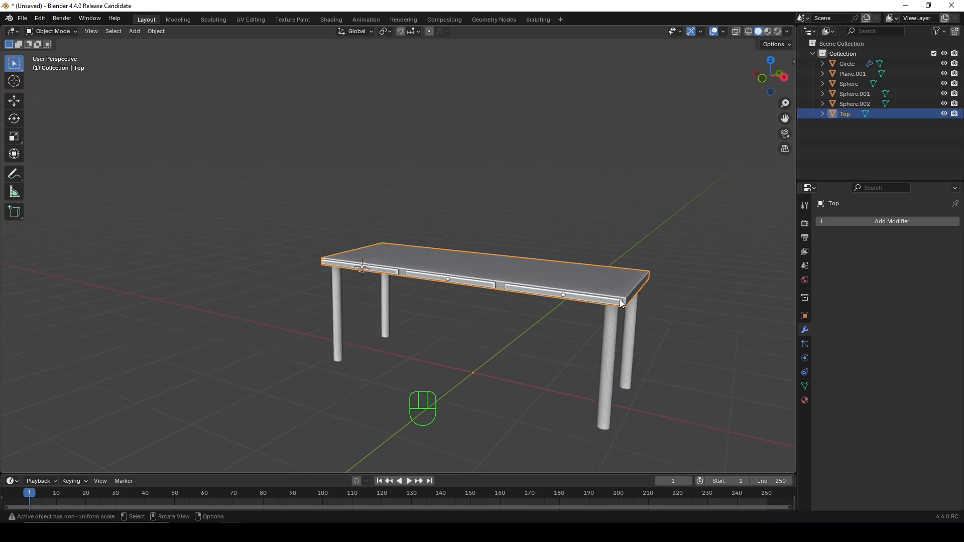
click(605, 347)
double_click(847, 63)
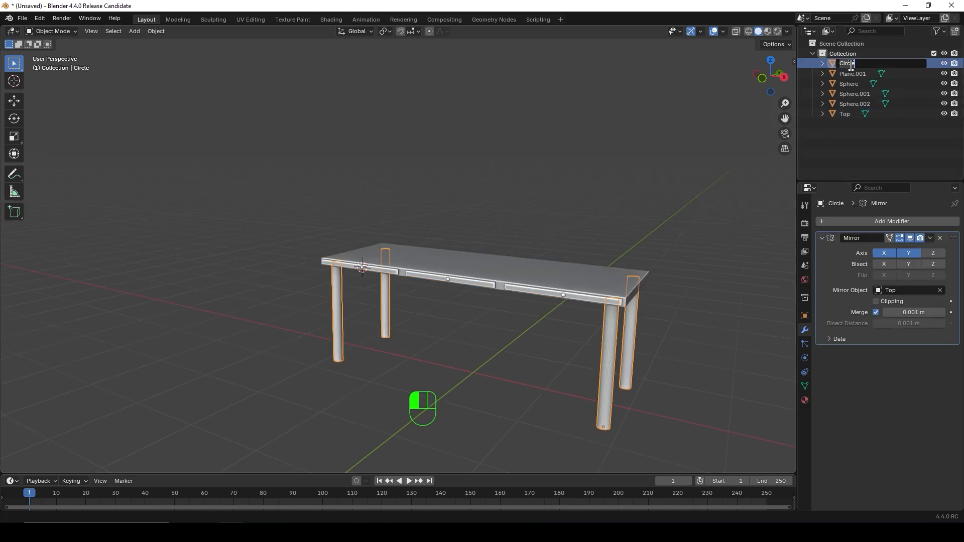
text(Legs)
key(Return)
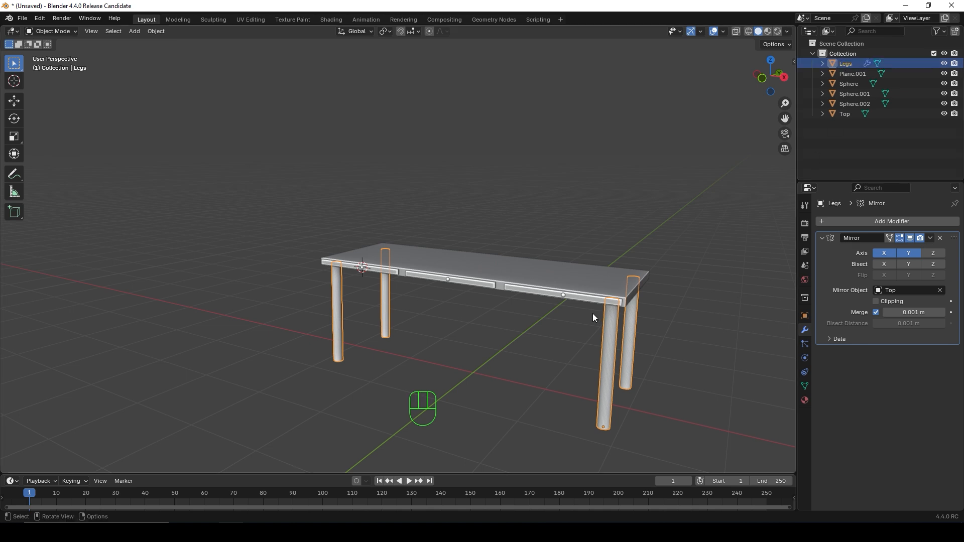
Rename the object with the three drawer fronts as Drawer.
click(545, 293)
double_click(848, 74)
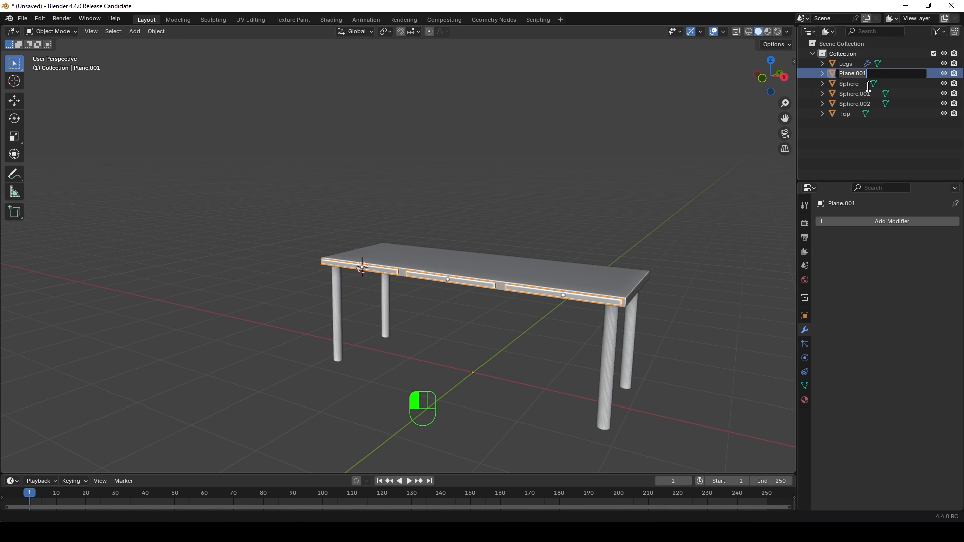
key(BackSpace)
text(Drawer)
key(Return)
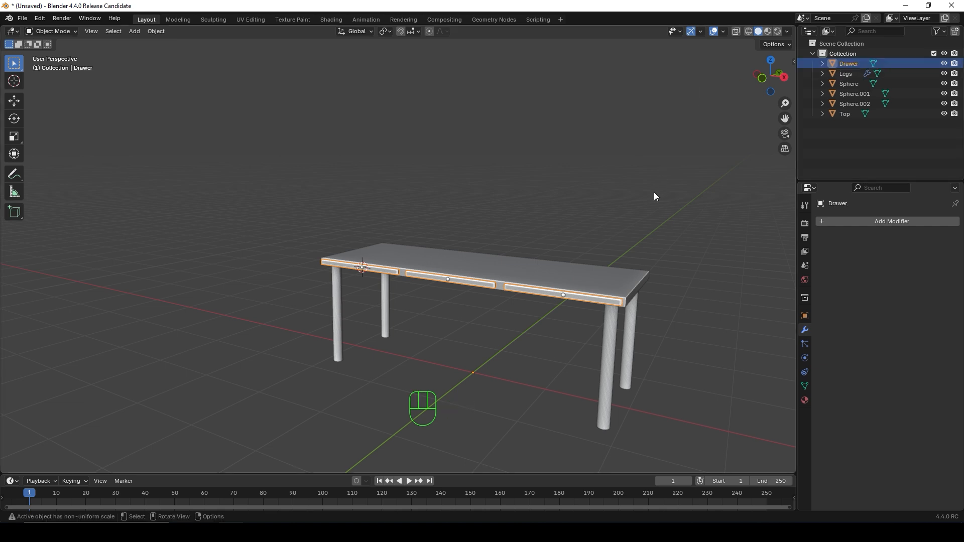
Rename the sphere on the left drawer front as Knob.
scroll(362, 287, up, 3)
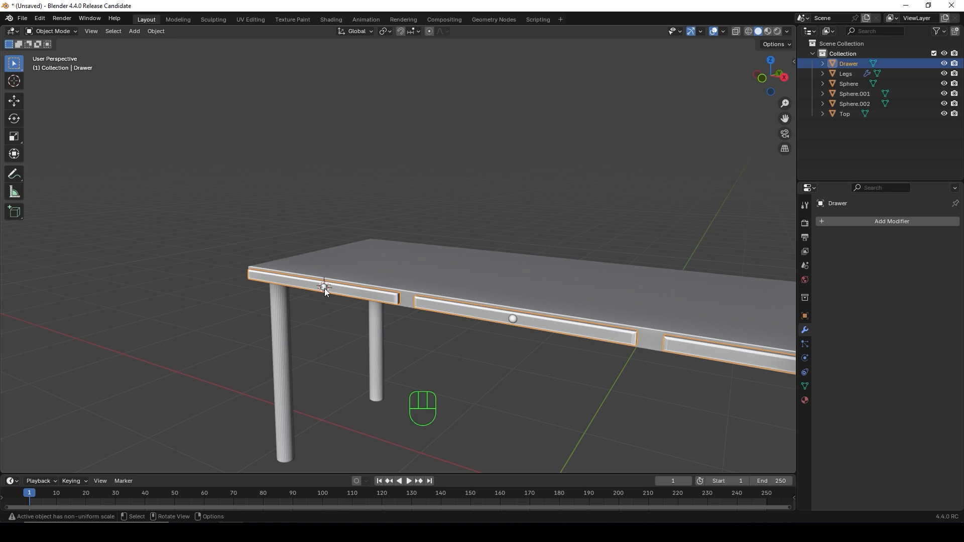
click(324, 288)
double_click(858, 85)
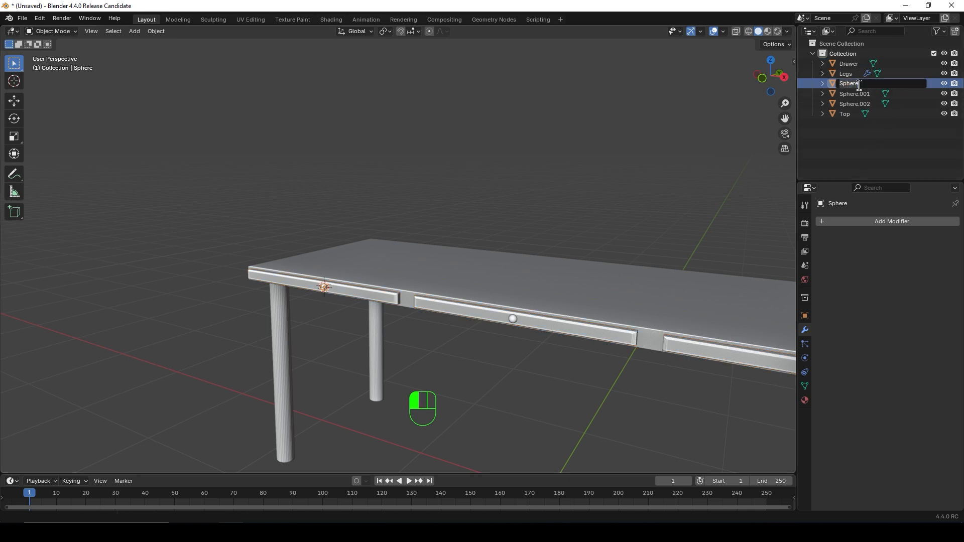
text(Knob)
key(Return)
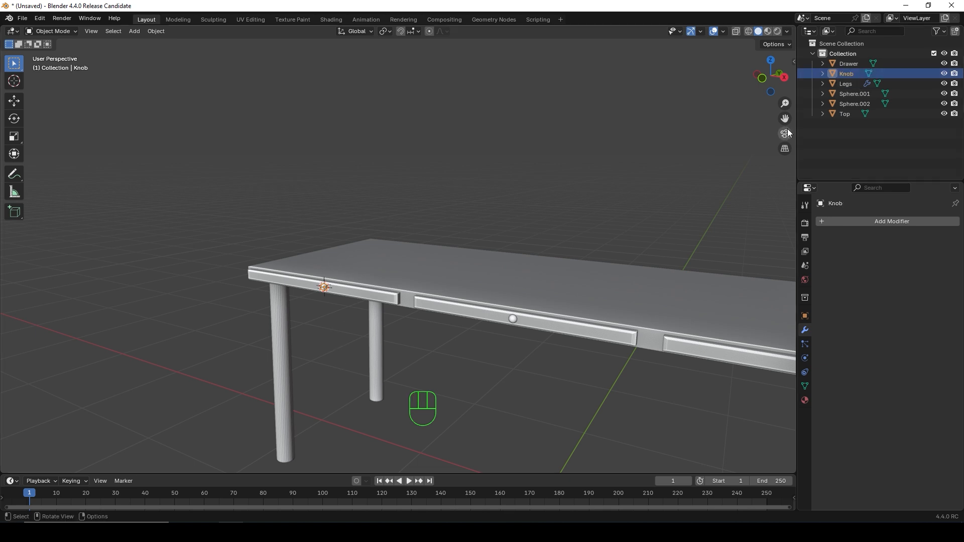
Rename the sphere on the middle drawer front with the name Knob.
click(513, 319)
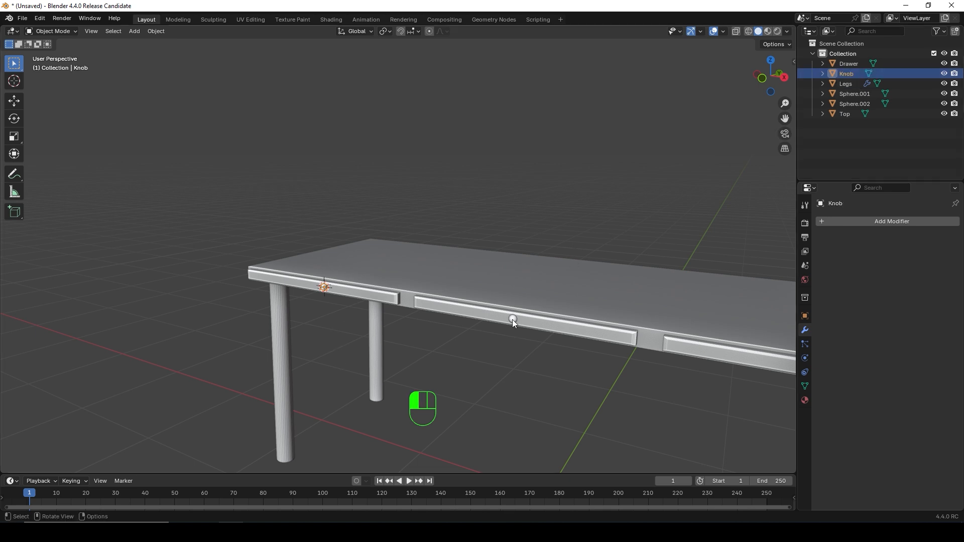
double_click(851, 96)
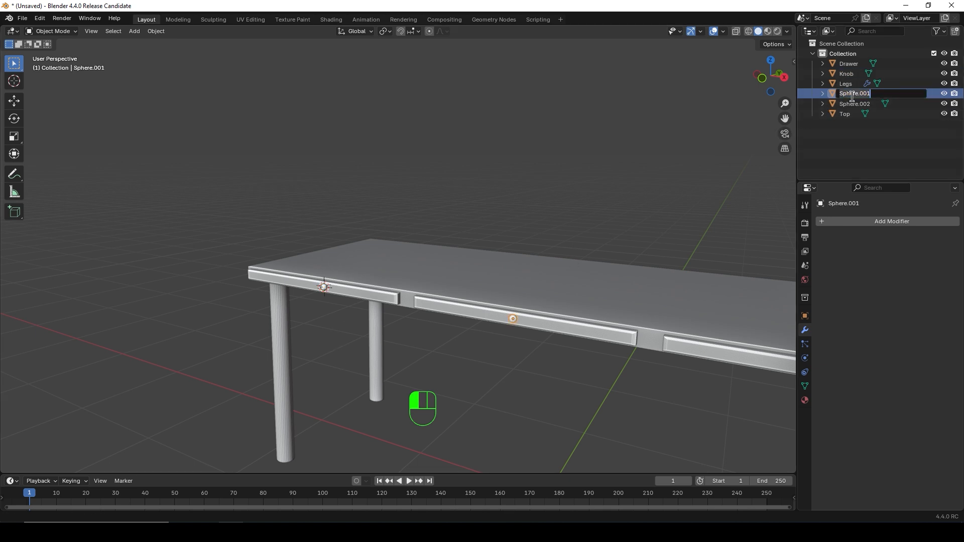
key(shift)
text(Knob)
key(Return)
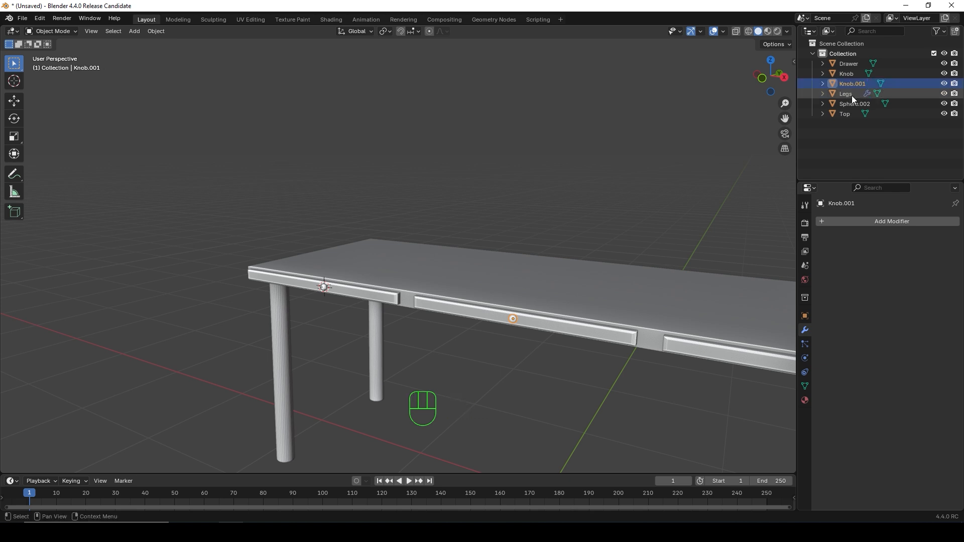
Rename the sphere on the right drawer front with the name Knob and clear the selection.
scroll(660, 358, down, 3)
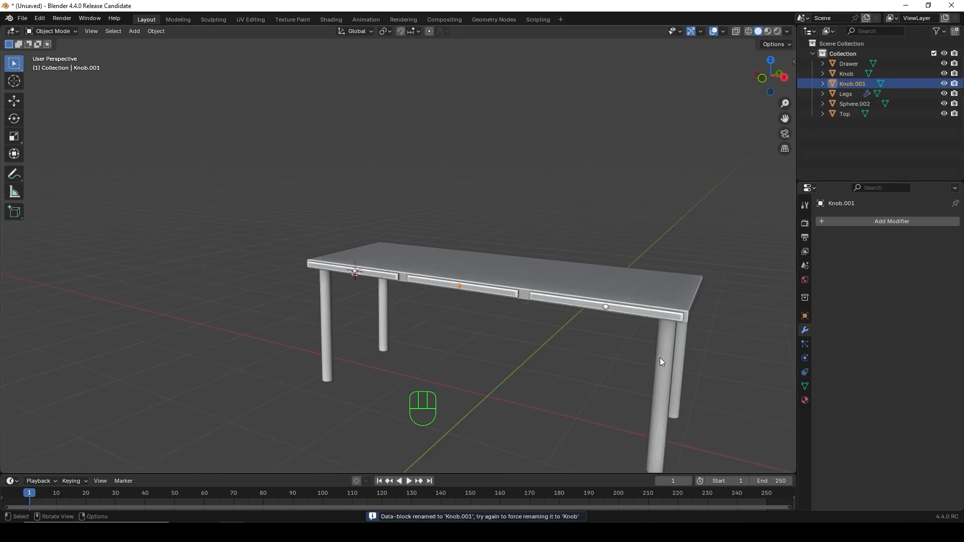
click(605, 309)
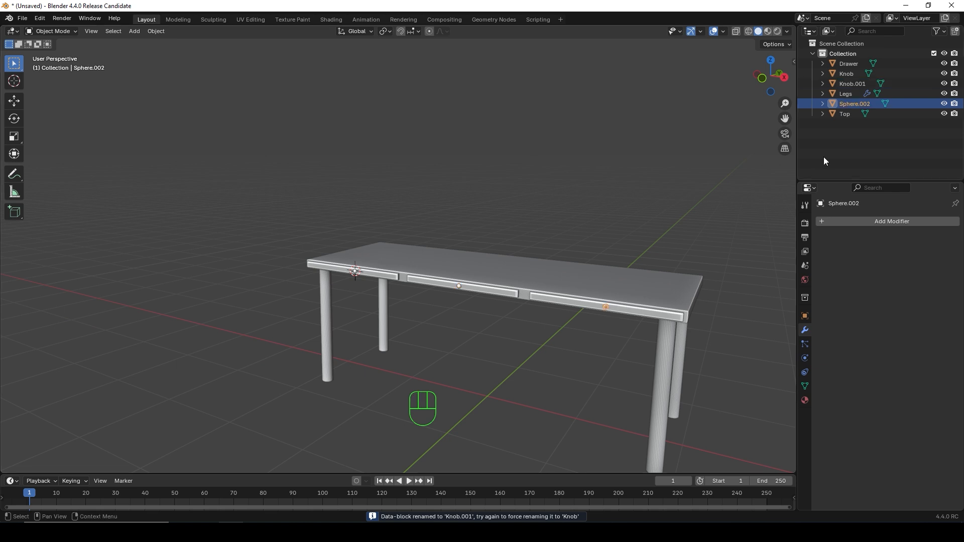
double_click(853, 104)
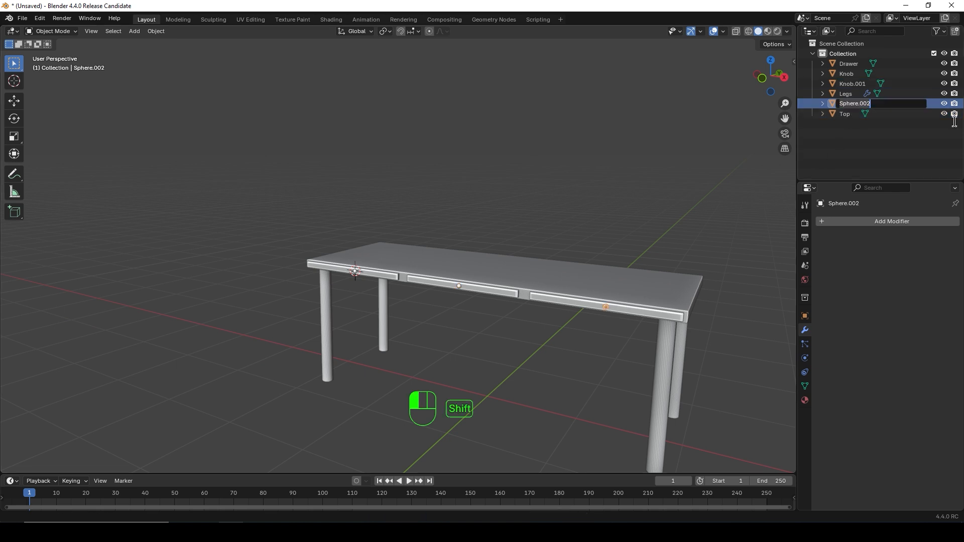
text(Knob)
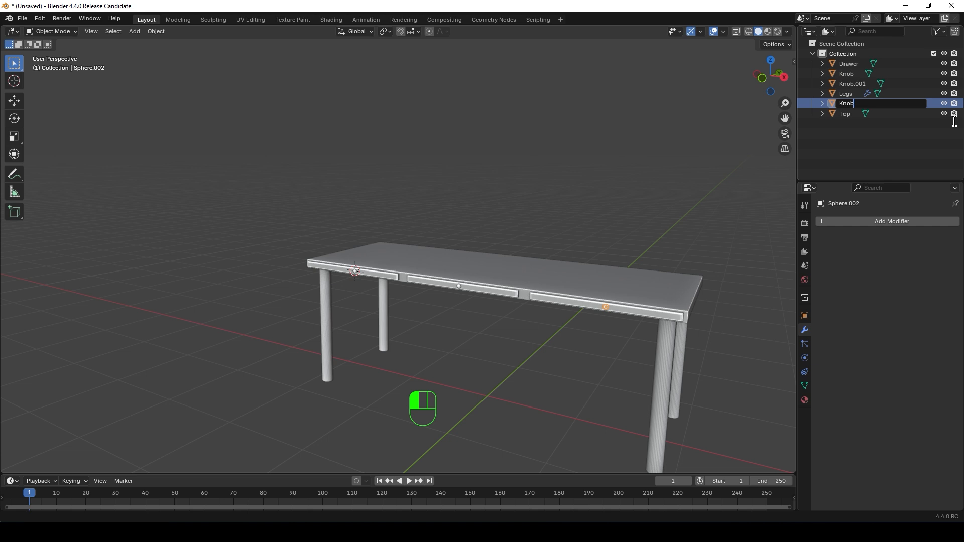
click(954, 122)
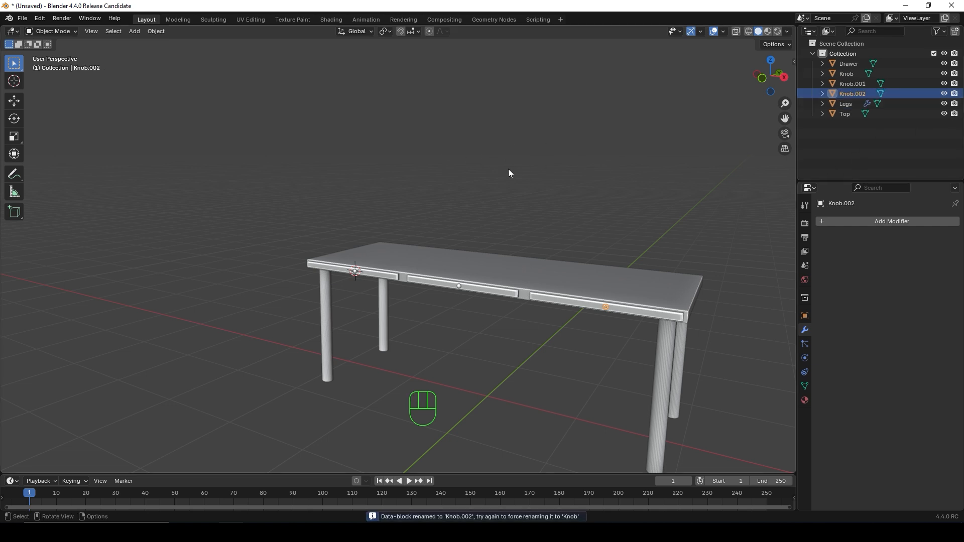
click(522, 196)
Parent the legs, drawer fronts and all three knobs to the Top object using Object (Keep Transform).
scroll(549, 237, down, 2)
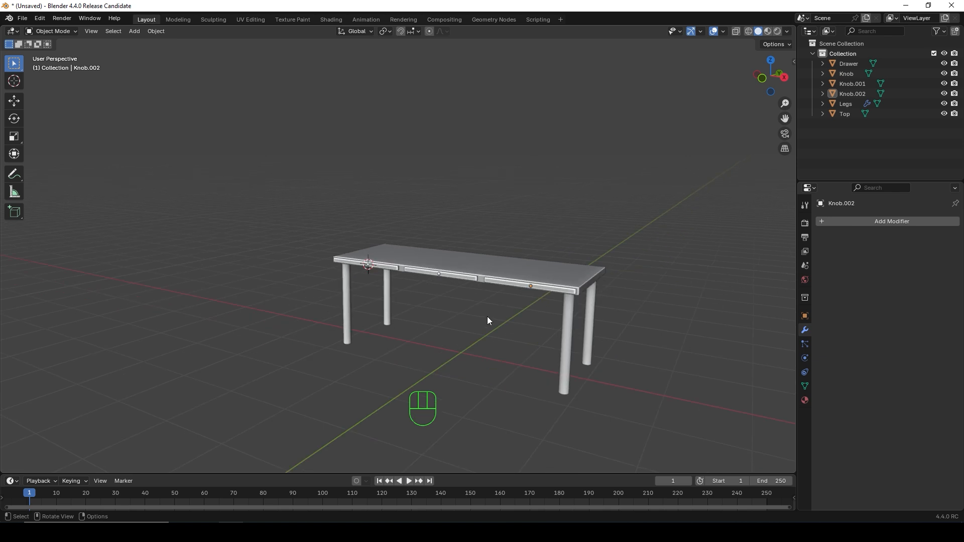
mouse_move(487, 318)
middle_down()
mouse_move(461, 294)
mouse_move(480, 311)
middle_up()
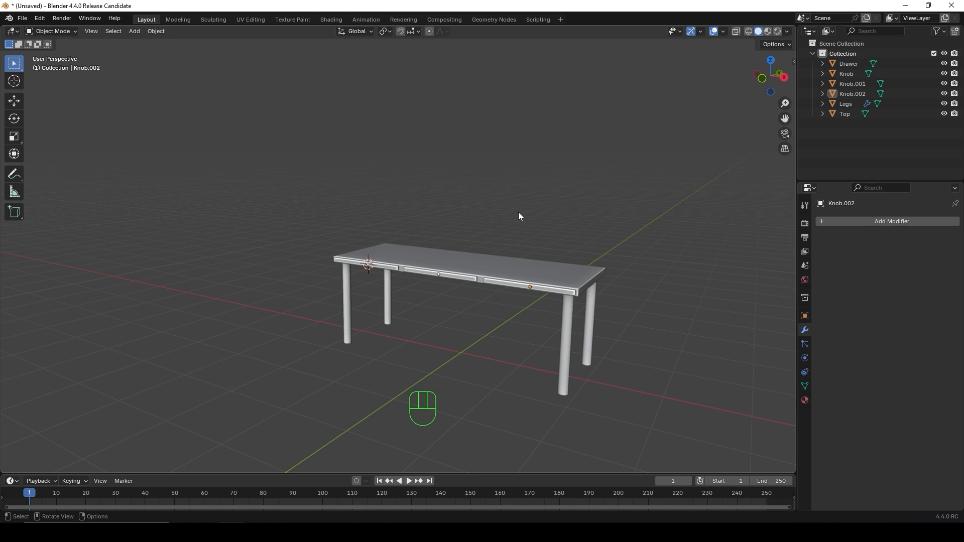
click(564, 334)
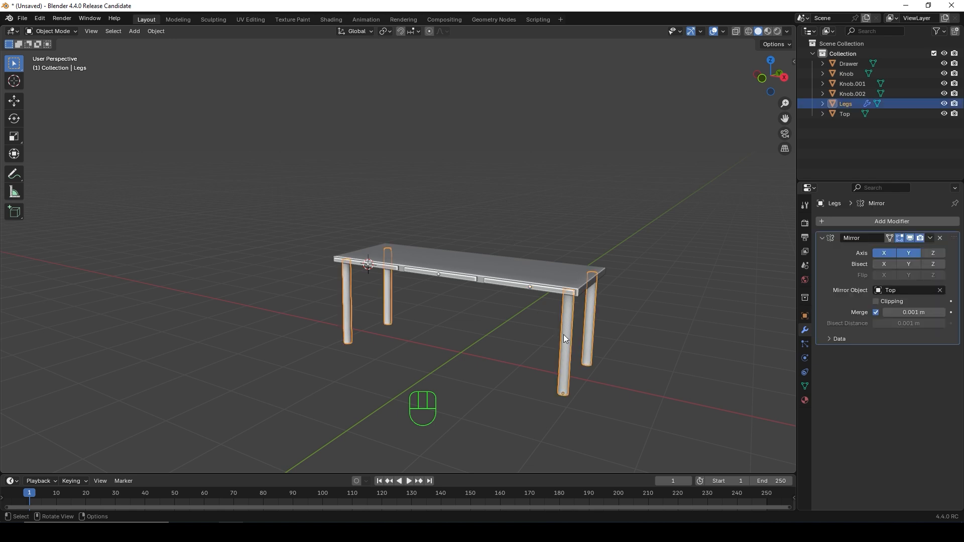
scroll(563, 310, up, 3)
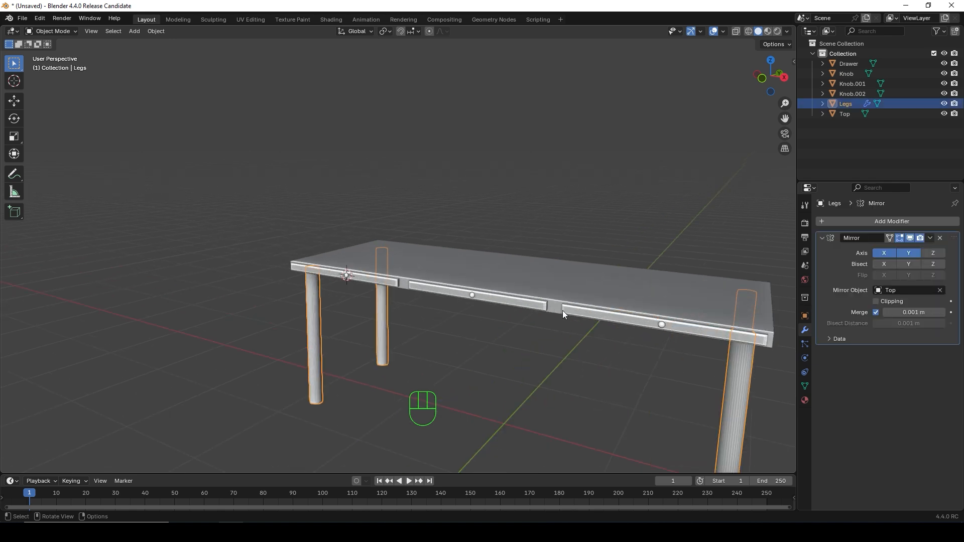
shift+click(712, 333)
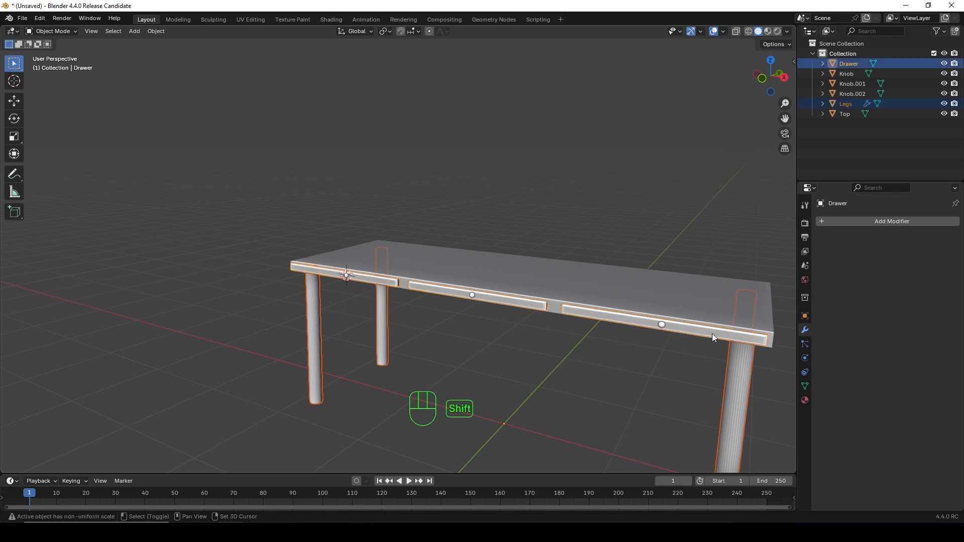
shift+click(661, 325)
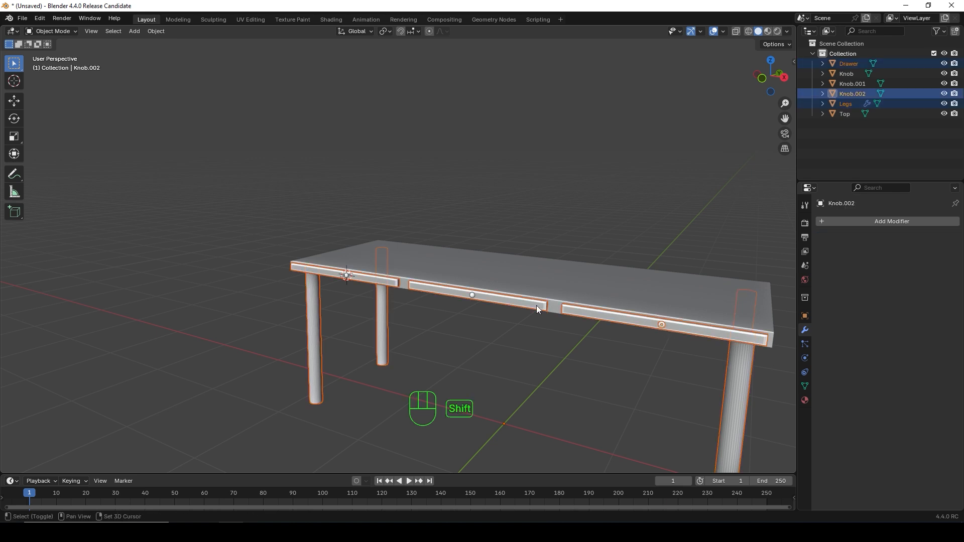
shift+click(473, 297)
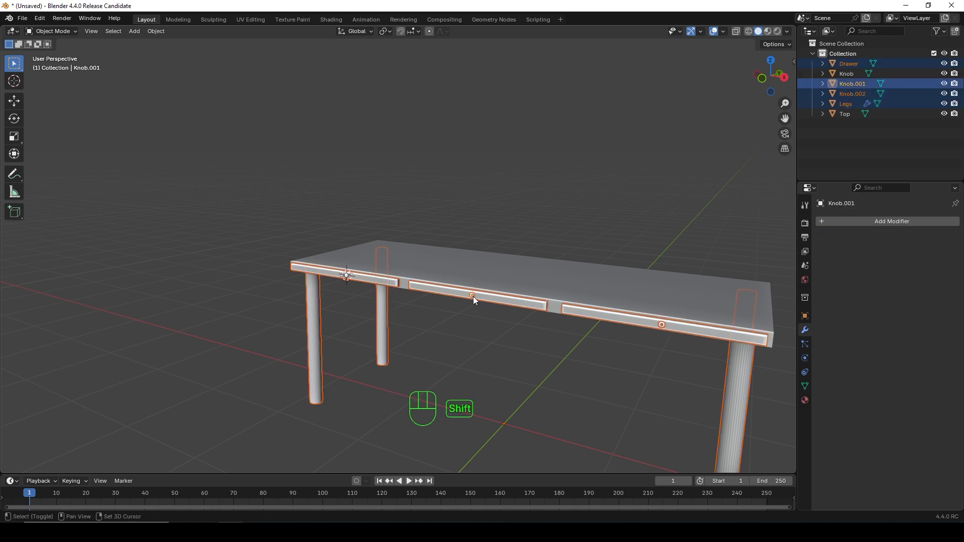
shift+click(346, 276)
shift+click(522, 284)
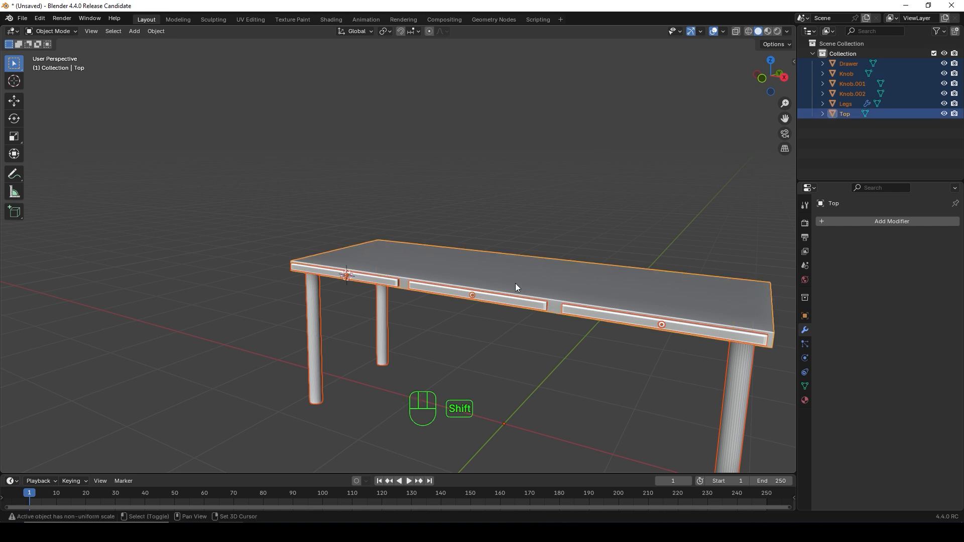
middle_drag(461, 265, 430, 252)
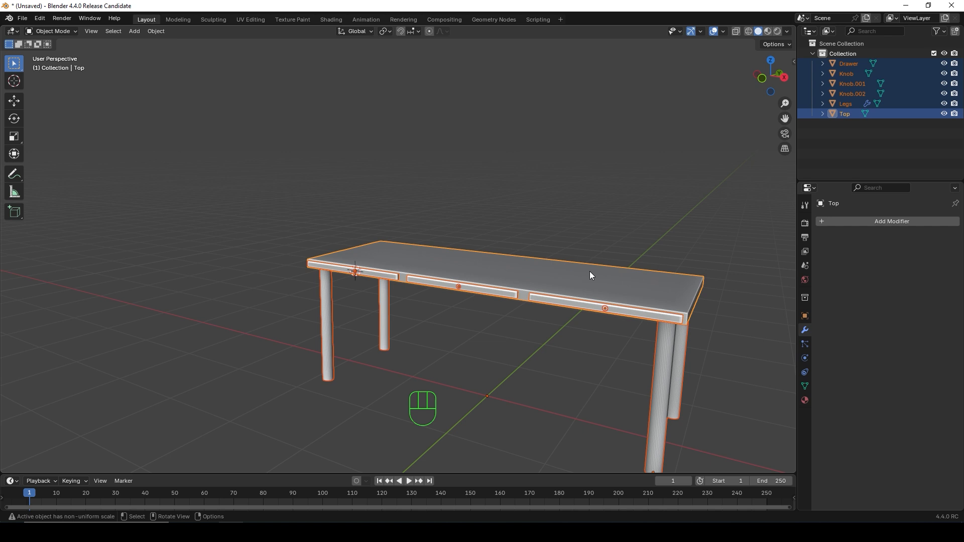
scroll(623, 275, down, 1)
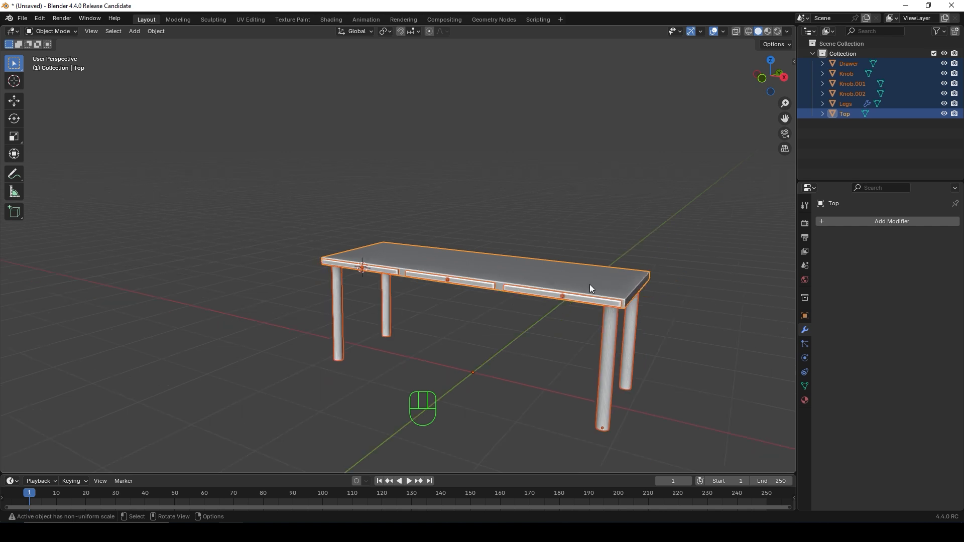
key(ctrl+p)
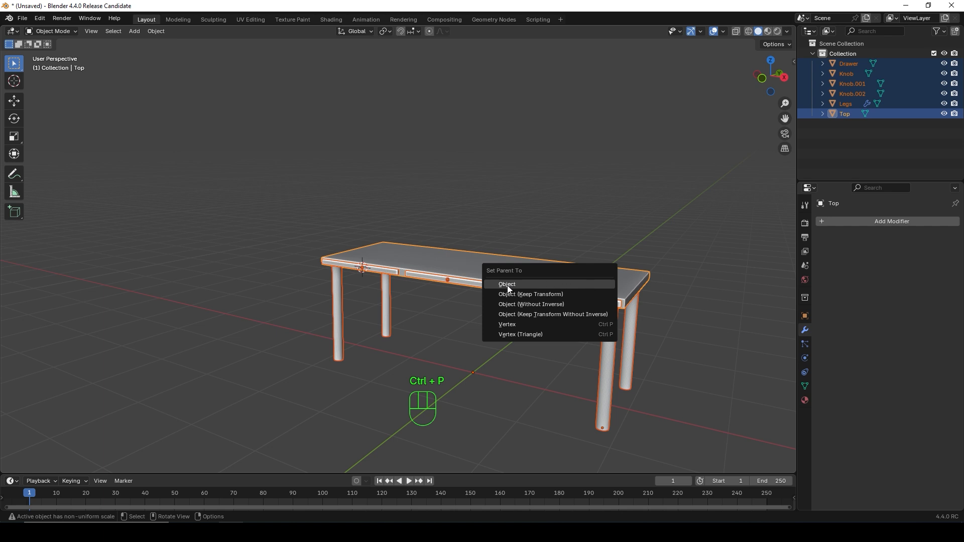
click(536, 296)
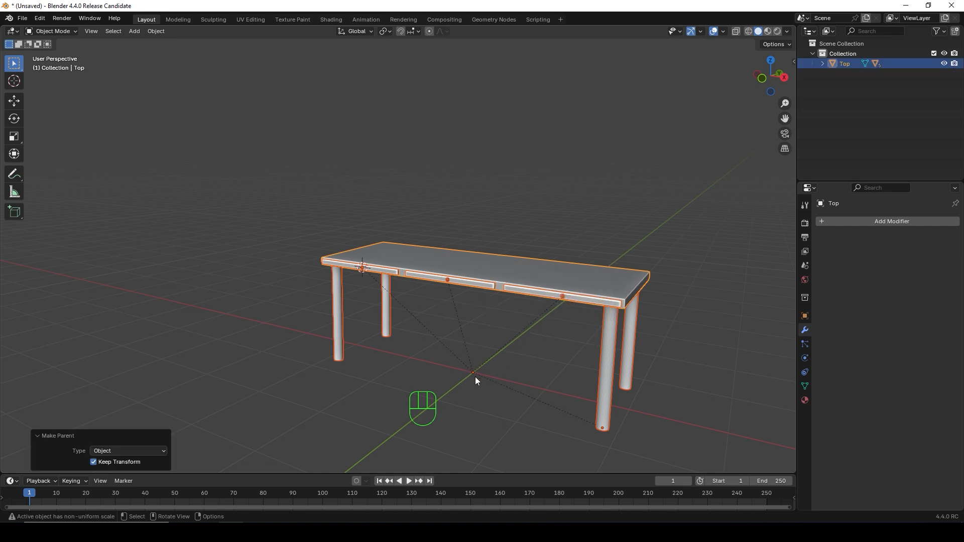
Try moving only the Top parent object to test whether its child parts follow, cancel the move and clear the selection.
scroll(500, 358, down, 2)
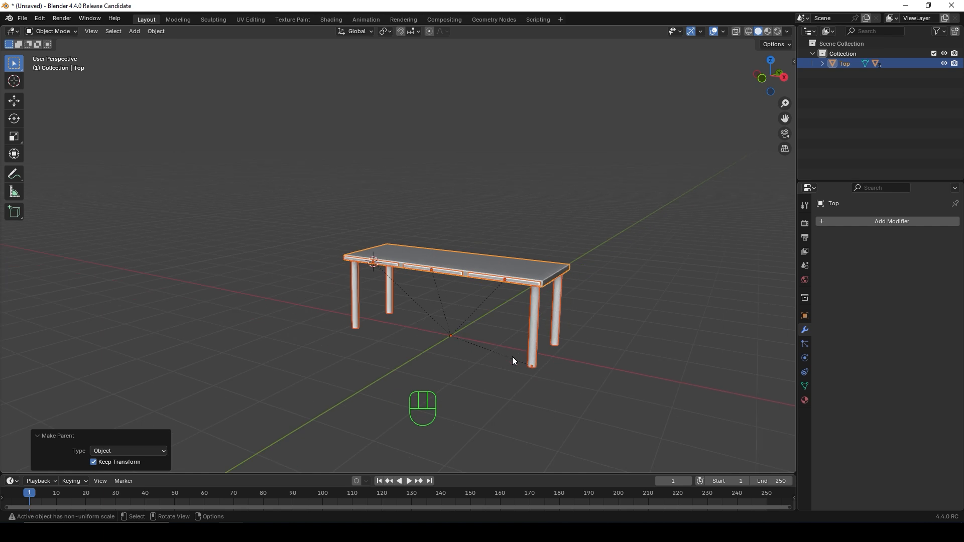
click(850, 99)
click(843, 63)
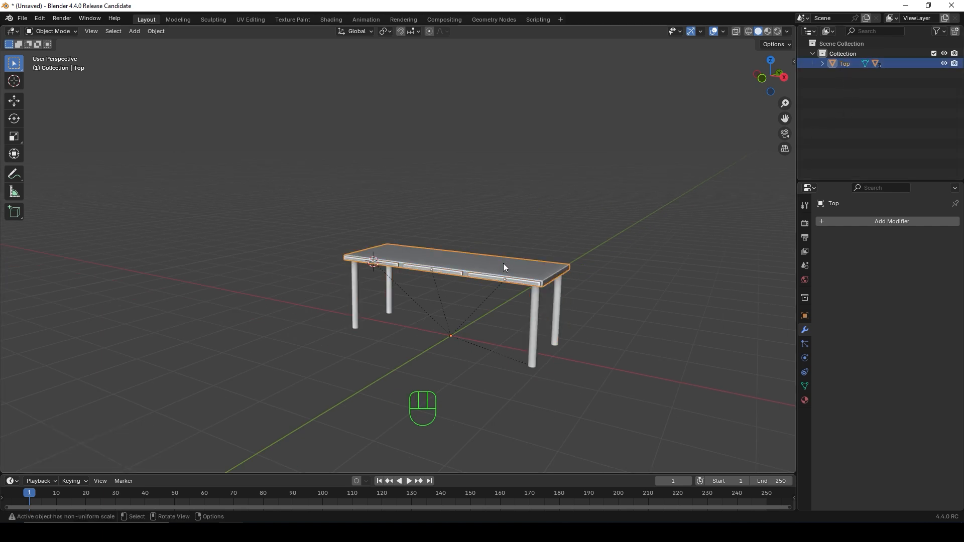
key(g)
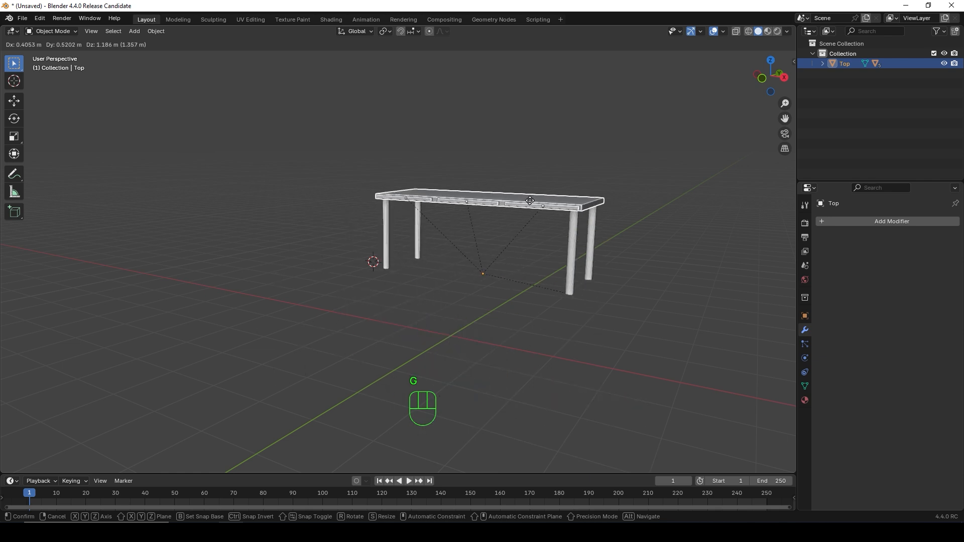
right_click(491, 233)
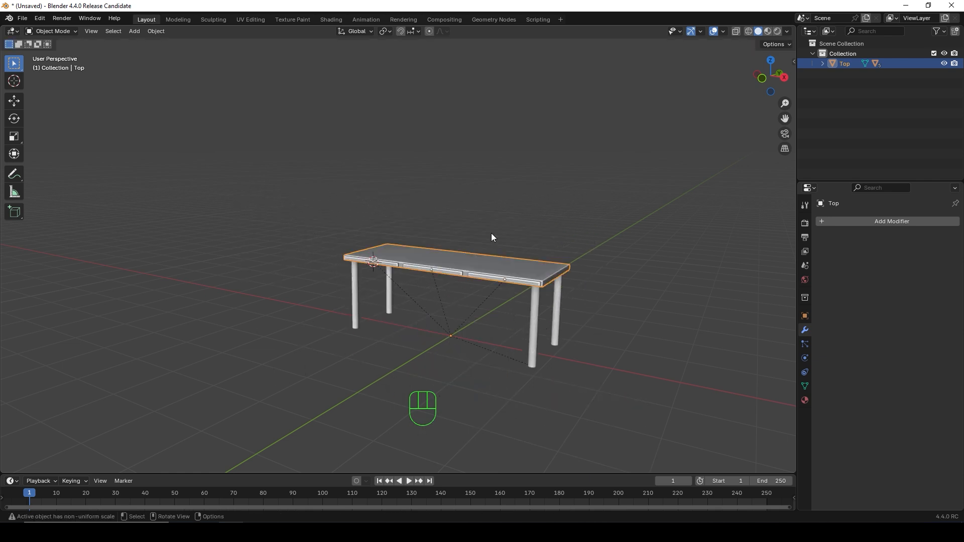
click(399, 207)
middle_drag(335, 205, 384, 229)
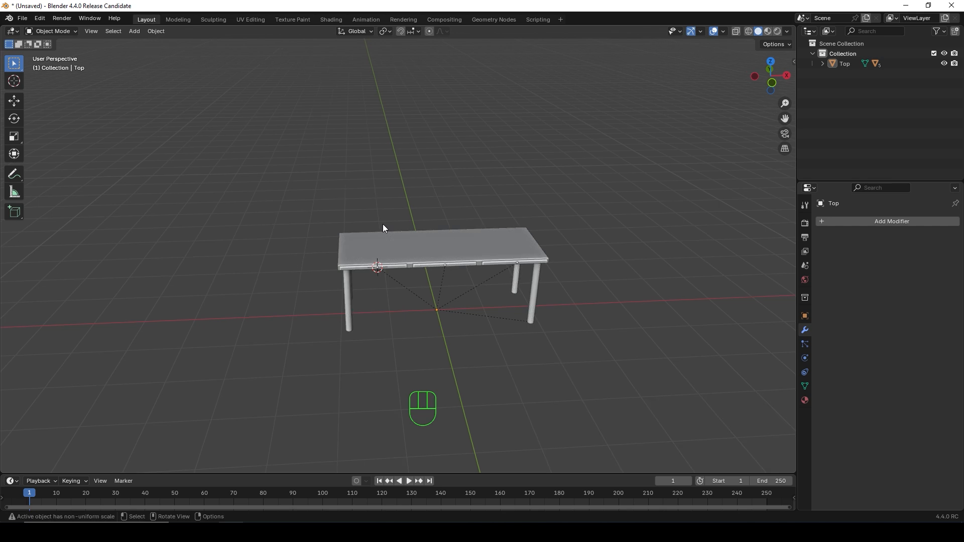
middle_drag(486, 221, 422, 248)
scroll(513, 255, down, 3)
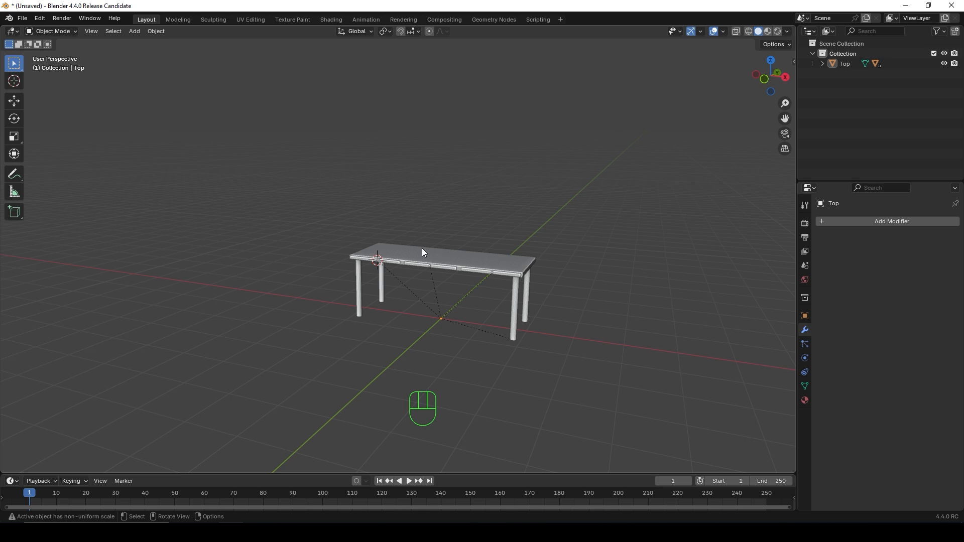